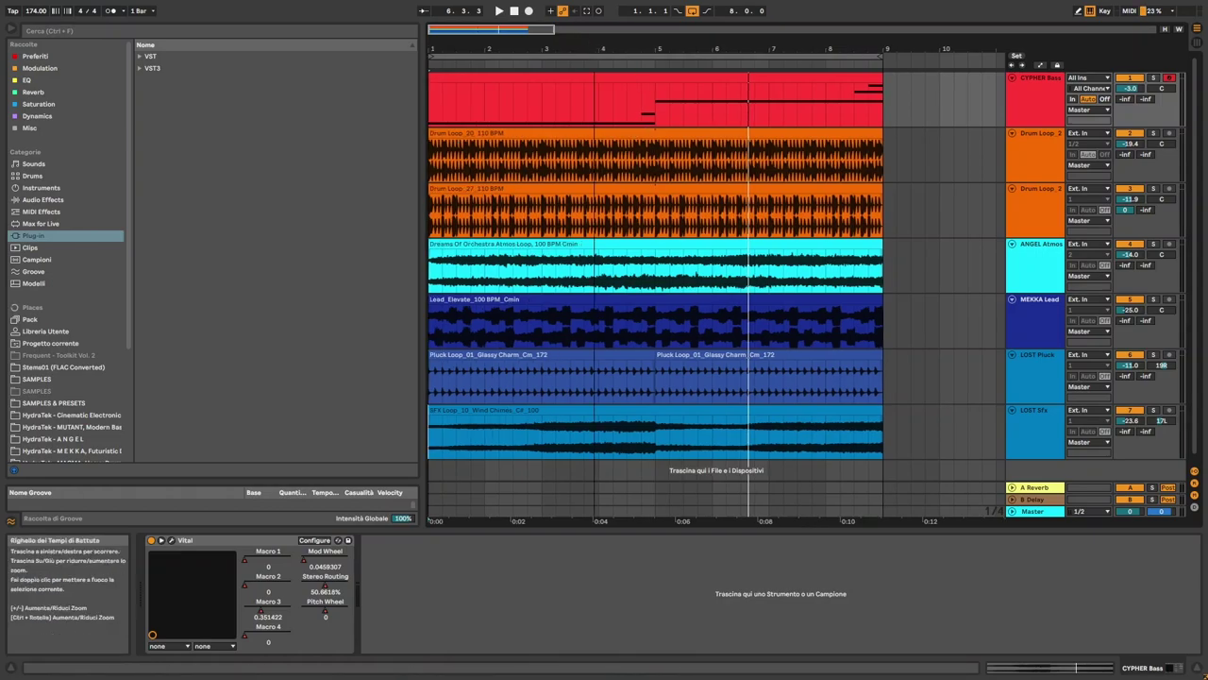
Adjust the arrangement zoom and solo the CYPHER Bass track.
{"action": "left_click_drag", "start_coordinate": [594, 53], "coordinate": [594, 44]}
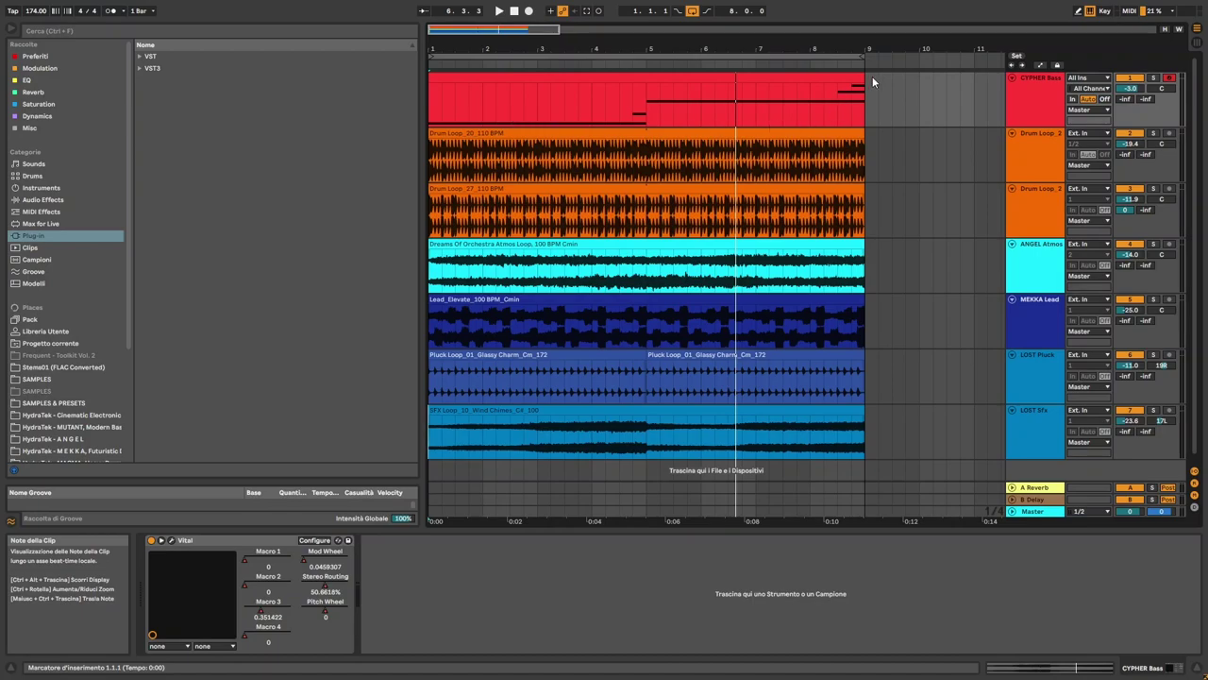
{"action": "scroll", "coordinate": [572, 109], "scroll_direction": "down", "scroll_amount": 1}
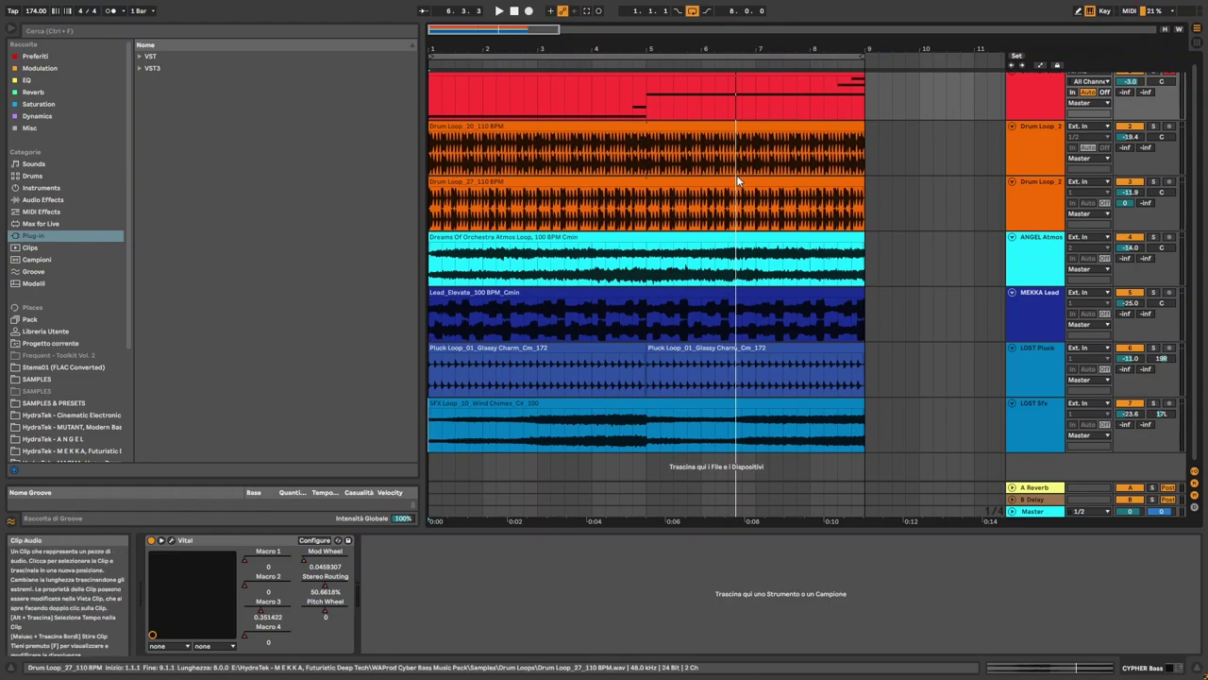
{"action": "scroll", "coordinate": [746, 174], "scroll_direction": "up", "scroll_amount": 1}
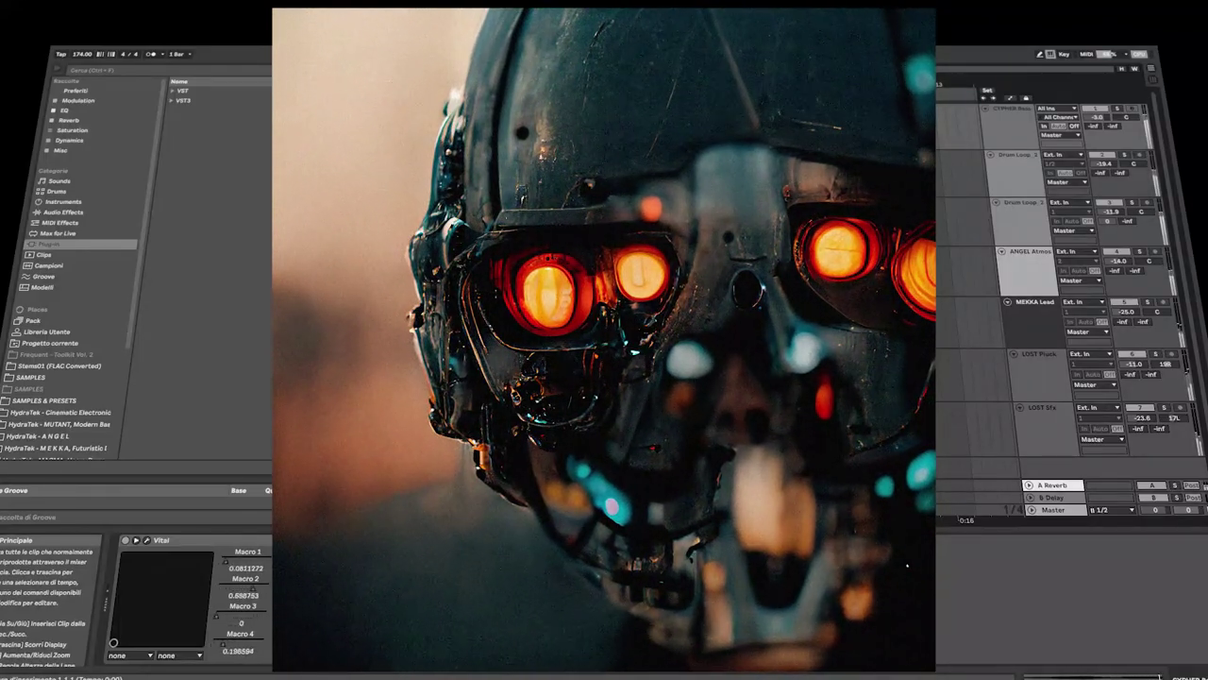
{"action": "scroll", "coordinate": [1067, 284], "scroll_direction": "down", "scroll_amount": 1}
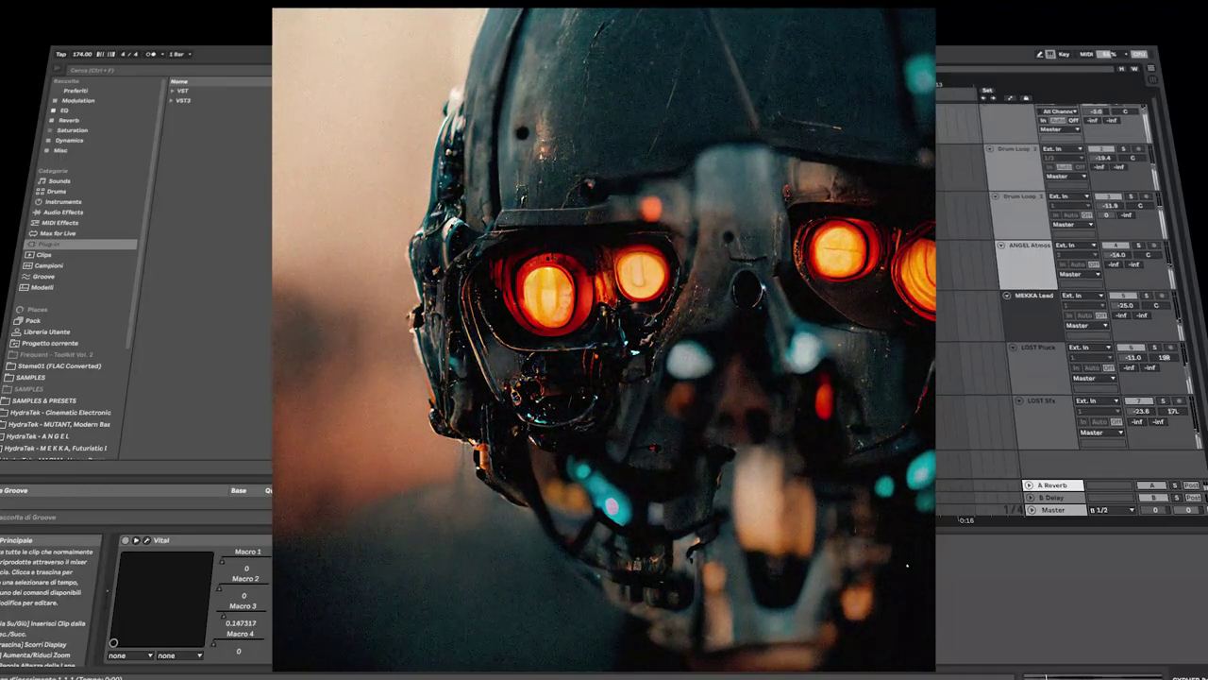
{"action": "scroll", "coordinate": [1067, 283], "scroll_direction": "up", "scroll_amount": 1}
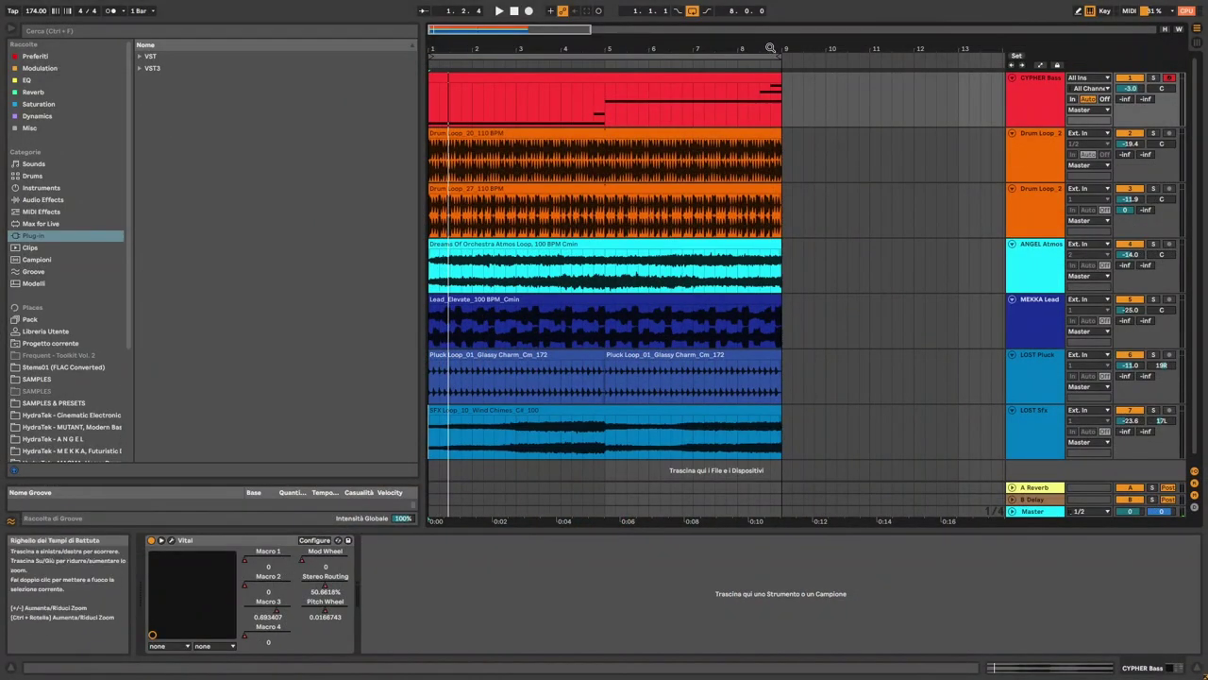
{"action": "left_click_drag", "start_coordinate": [770, 47], "coordinate": [636, 55]}
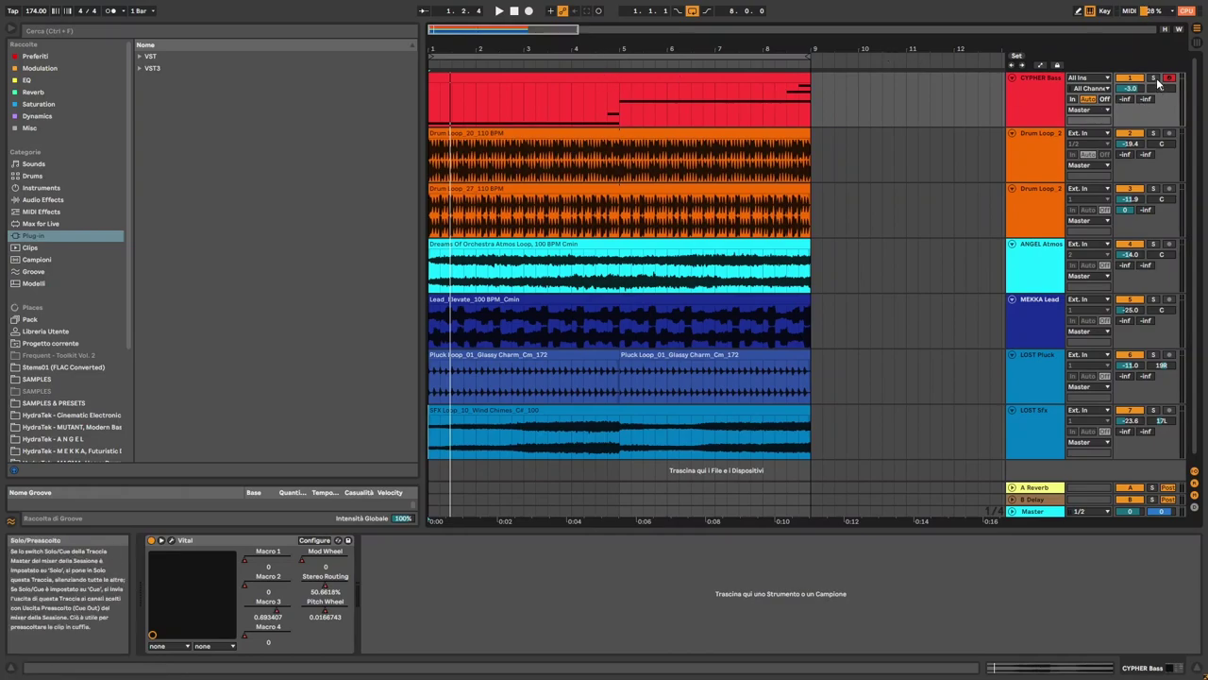
{"action": "left_click", "coordinate": [1155, 79]}
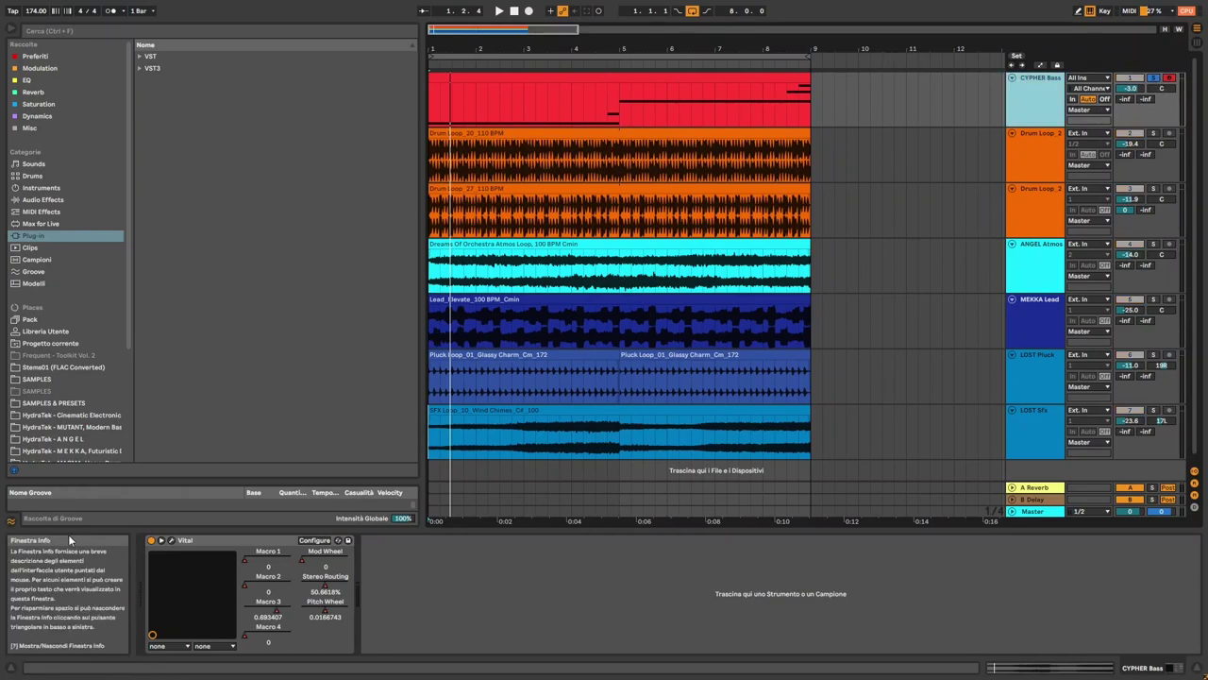
Play the Mekkathron preset in CYPHER Bass's Vital window, then close the window.
{"action": "left_click", "coordinate": [171, 541]}
{"action": "key", "text": "space"}
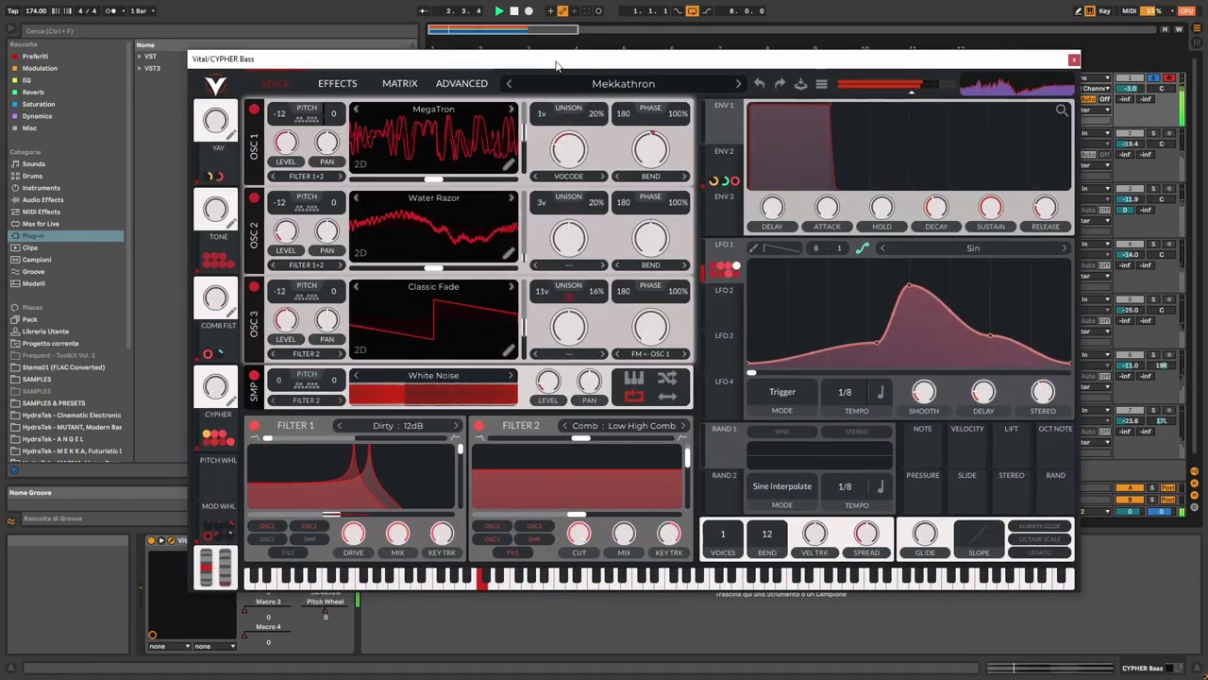
{"action": "left_click_drag", "start_coordinate": [557, 67], "coordinate": [569, 51]}
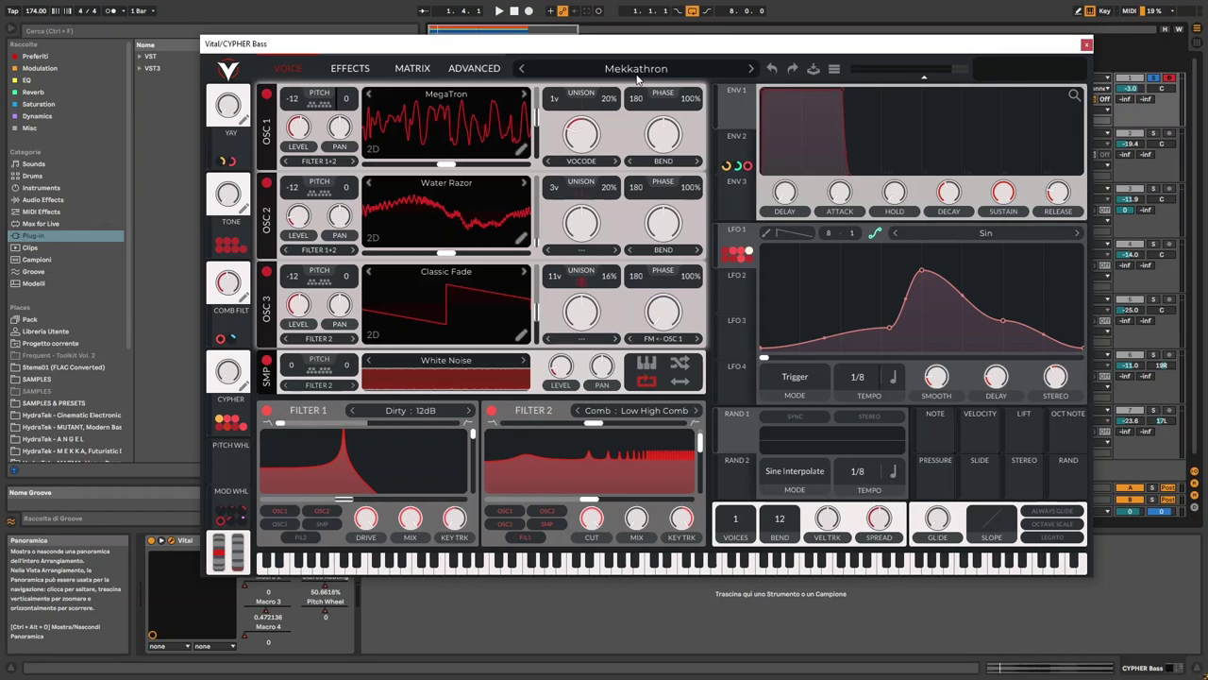
{"action": "left_click_drag", "start_coordinate": [702, 53], "coordinate": [705, 50]}
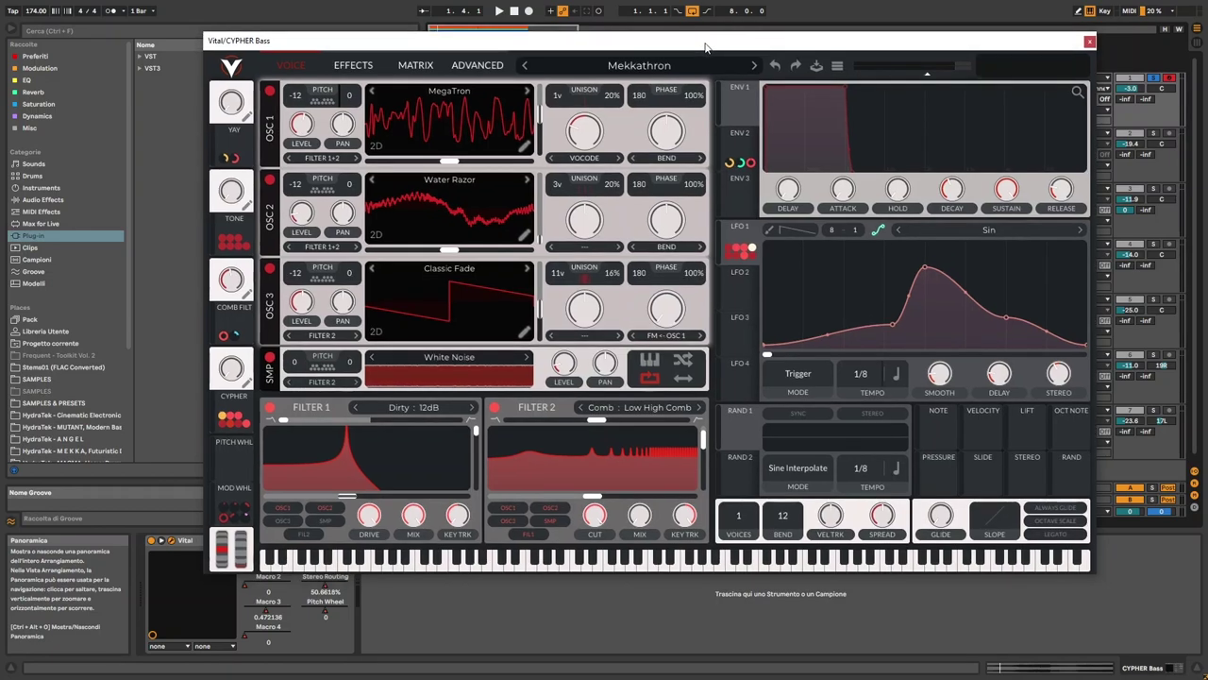
{"action": "left_click", "coordinate": [1090, 40]}
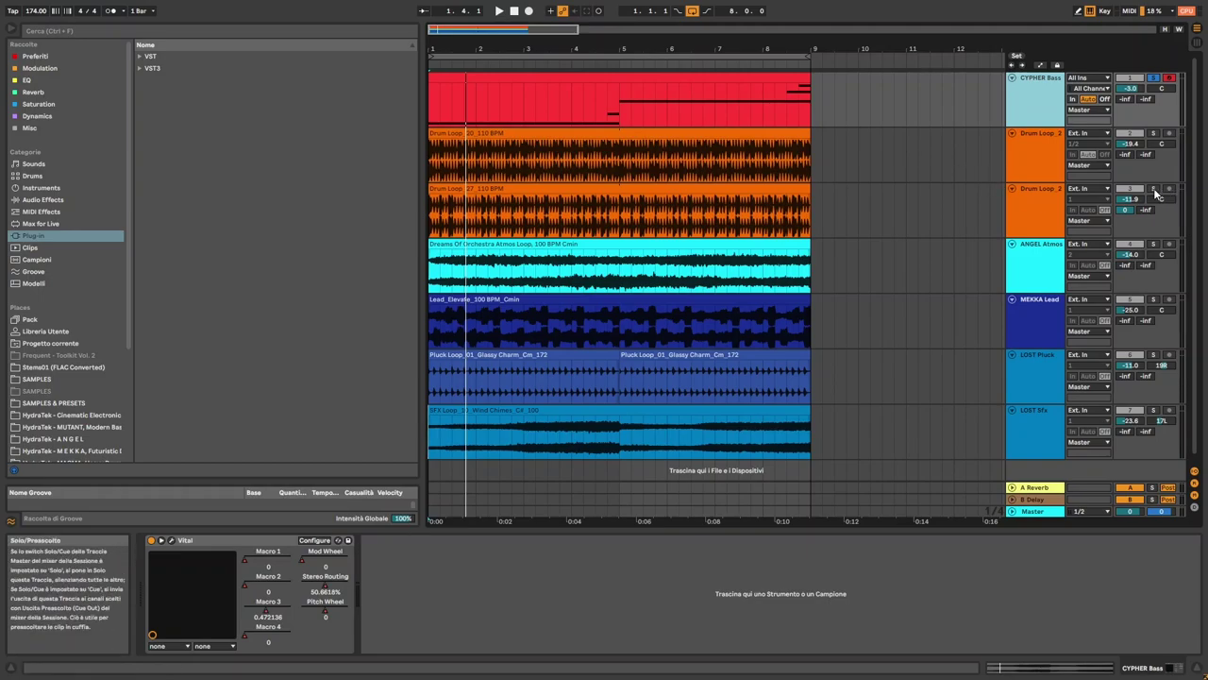
Start playback and solo both Drum Loop tracks together with the bass.
{"action": "left_click", "coordinate": [1034, 182]}
{"action": "key", "text": "space"}
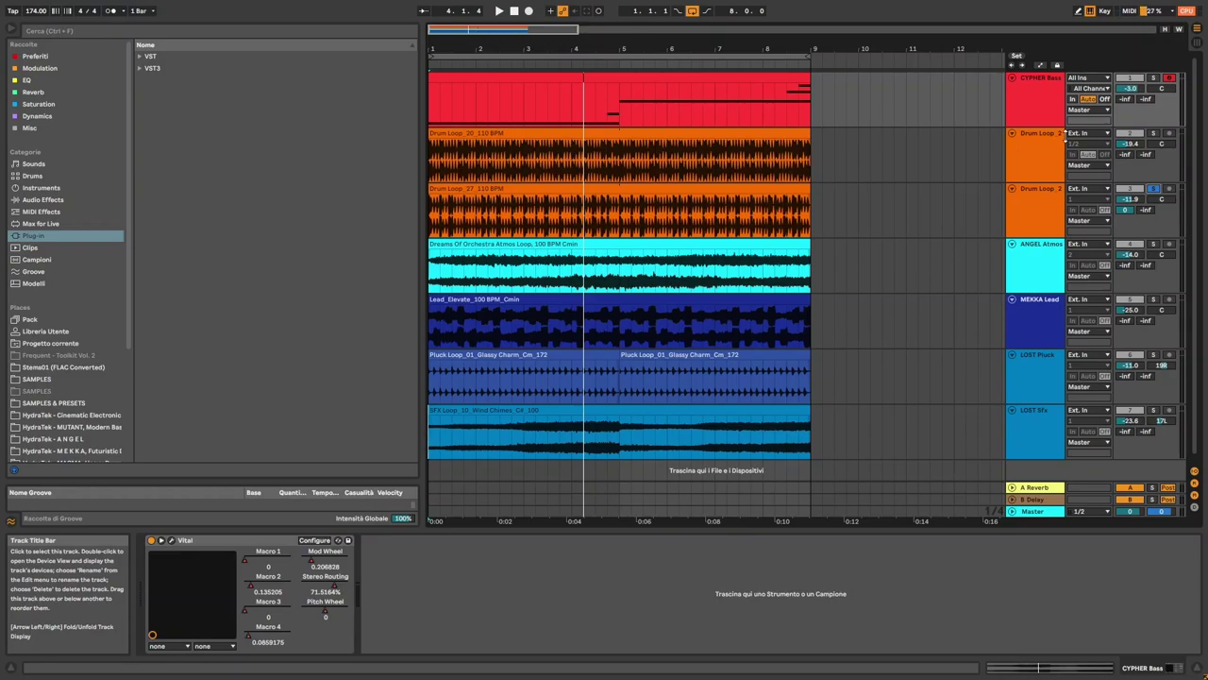
{"action": "left_click", "coordinate": [1151, 133]}
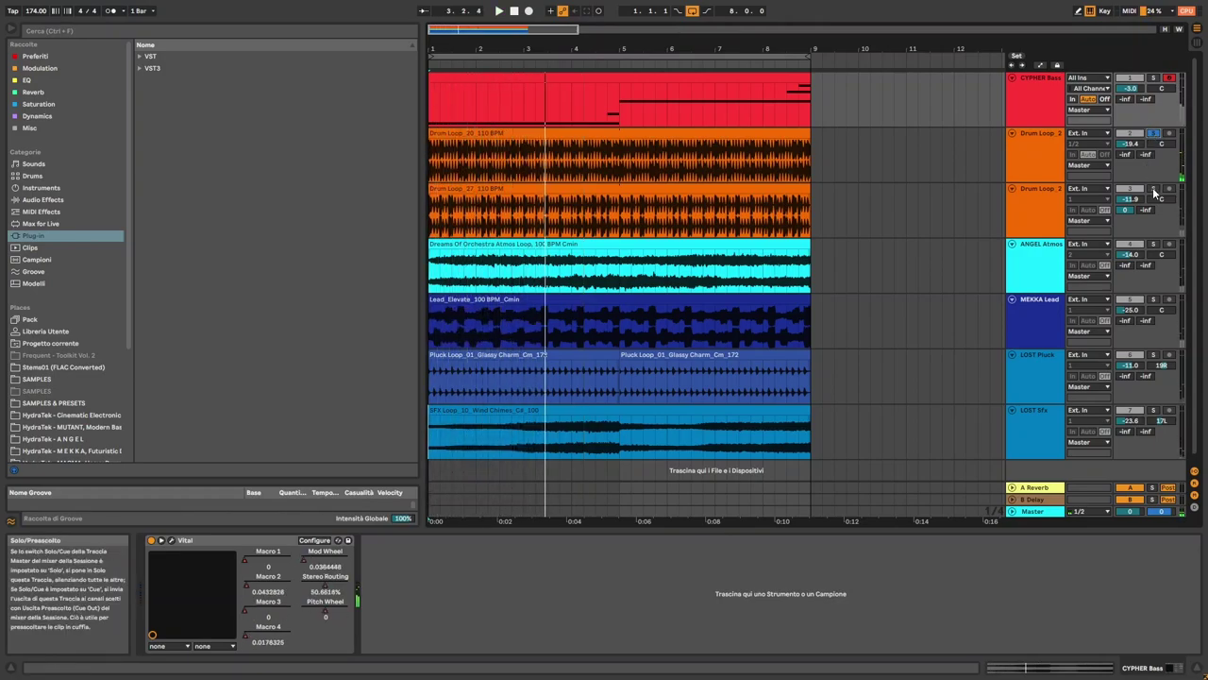
{"action": "left_click", "coordinate": [1153, 189]}
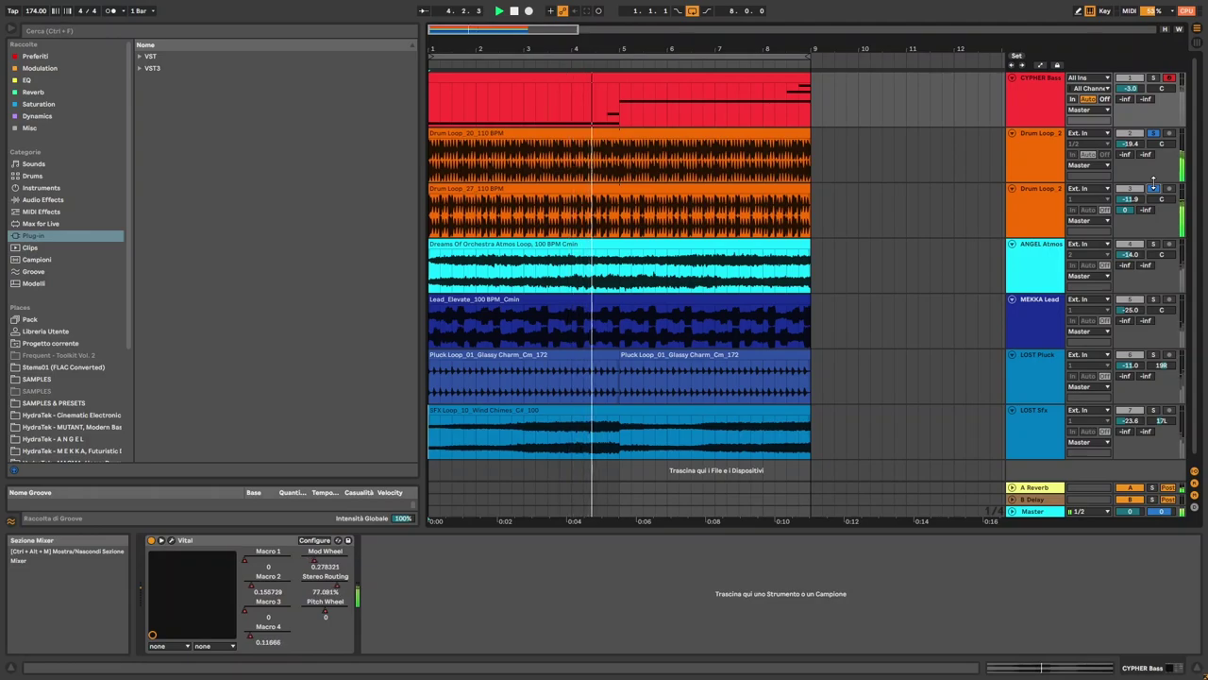
Restart playback, add LOST Pluck, MEKKA Lead and ANGEL Atmos to the solo, then replay.
{"action": "scroll", "coordinate": [942, 255], "scroll_direction": "down", "scroll_amount": 1}
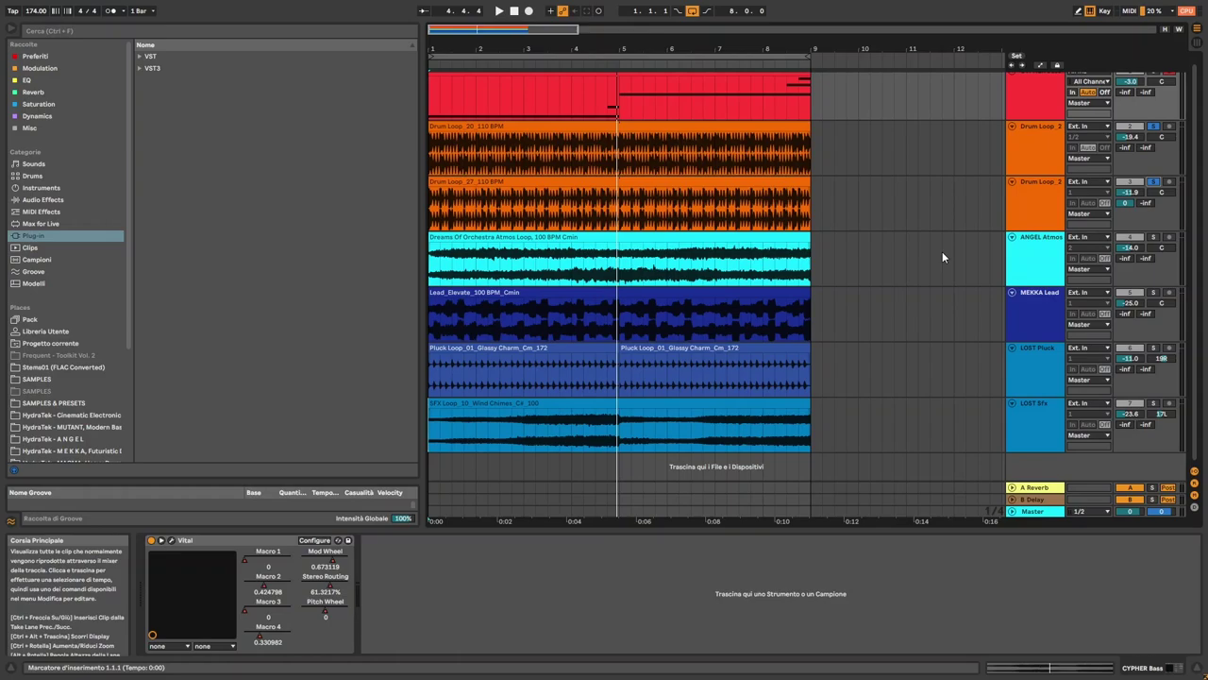
{"action": "key", "text": "space"}
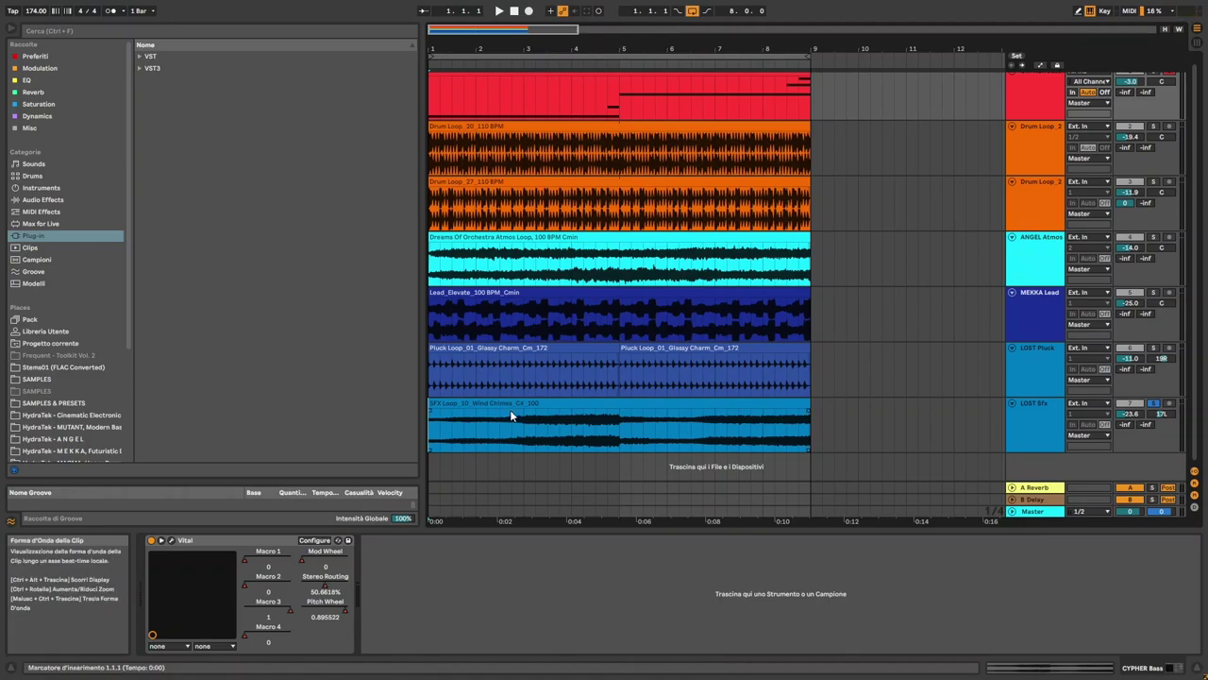
{"action": "key", "text": "space"}
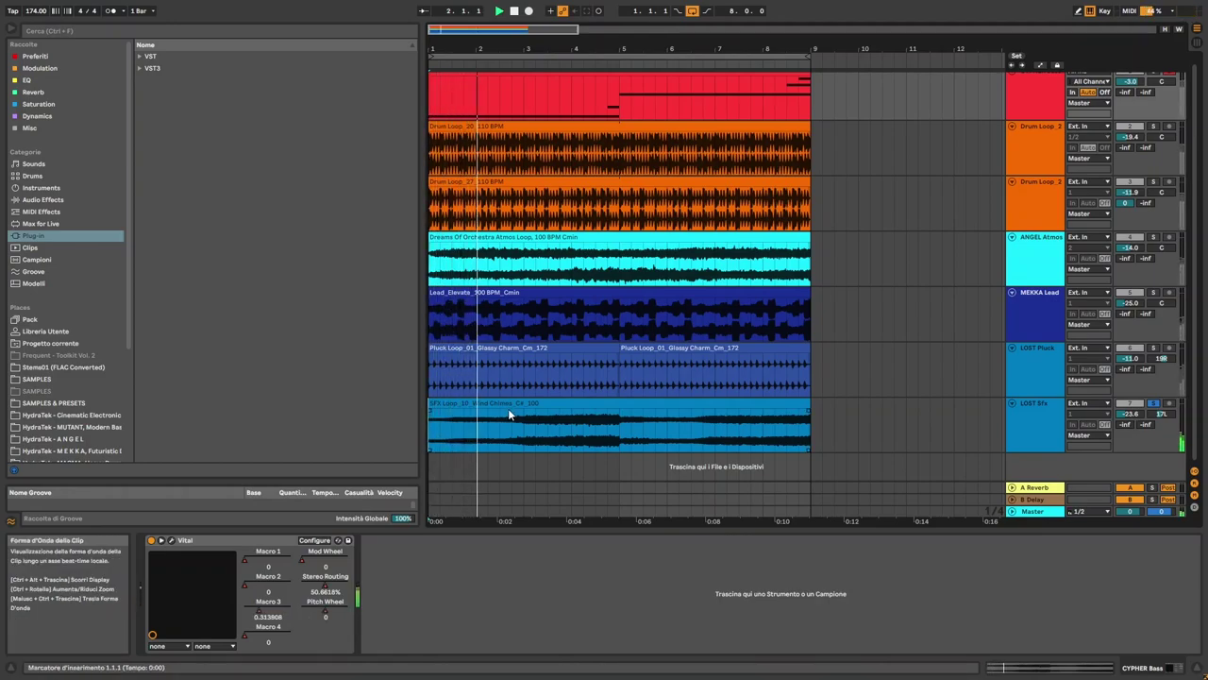
{"action": "left_click", "coordinate": [1153, 350]}
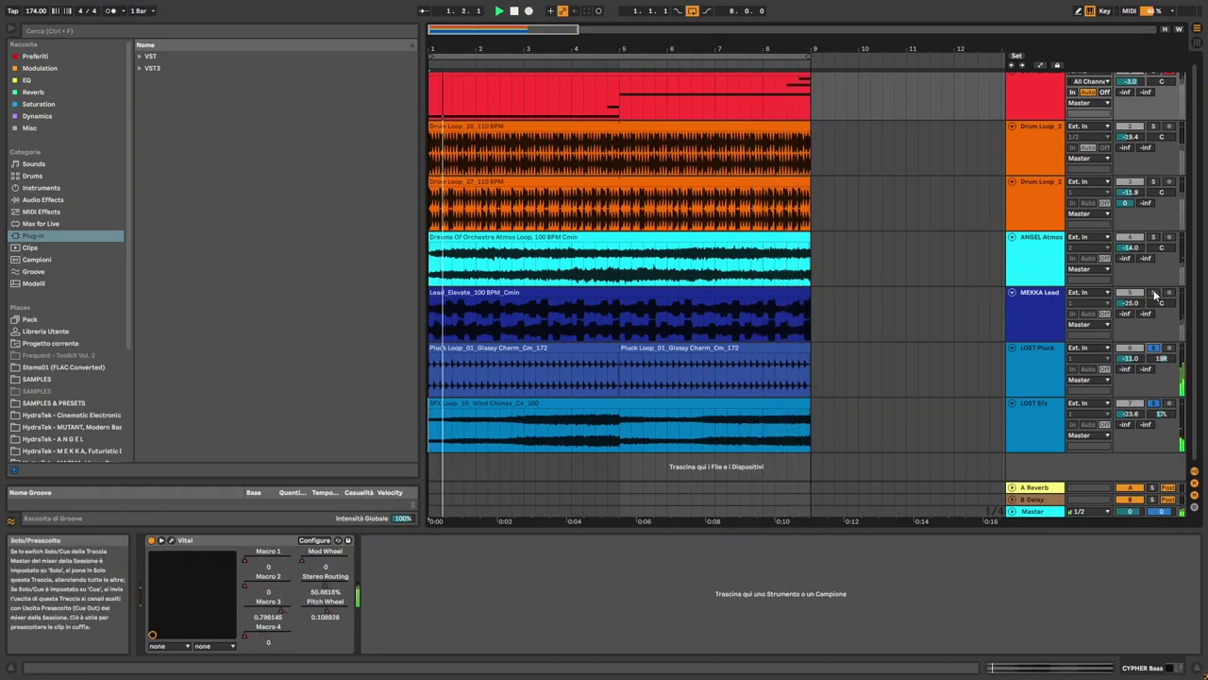
{"action": "left_click", "coordinate": [1153, 294]}
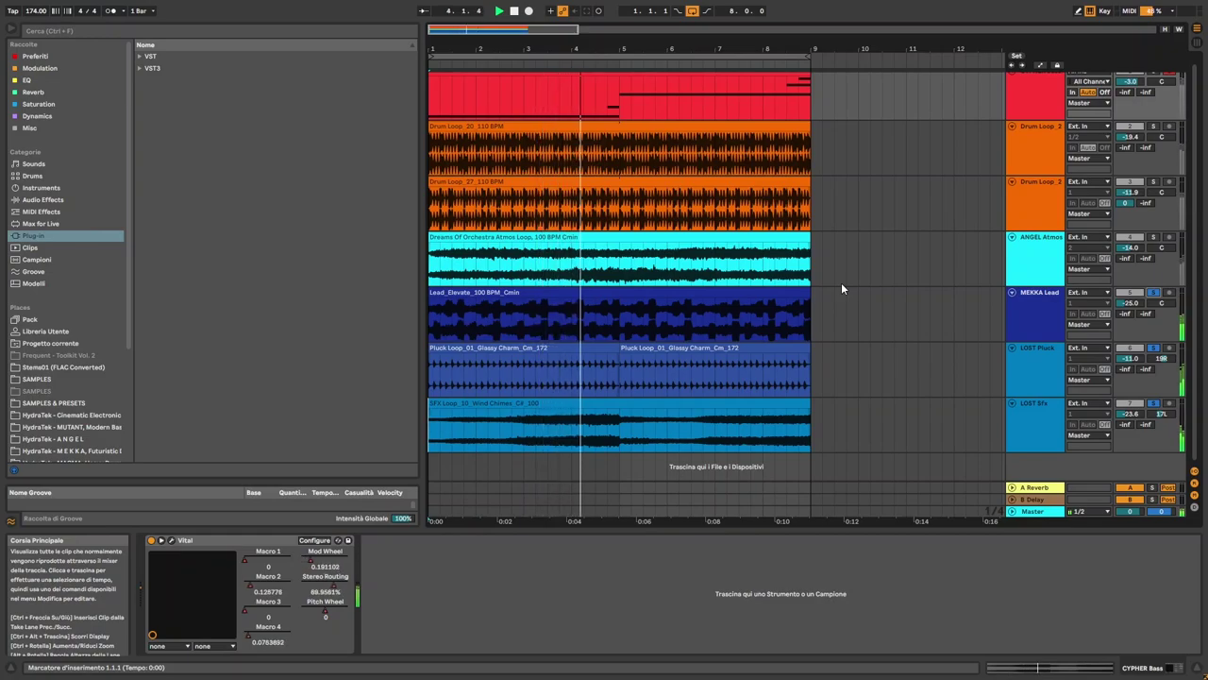
{"action": "left_click", "coordinate": [1153, 237]}
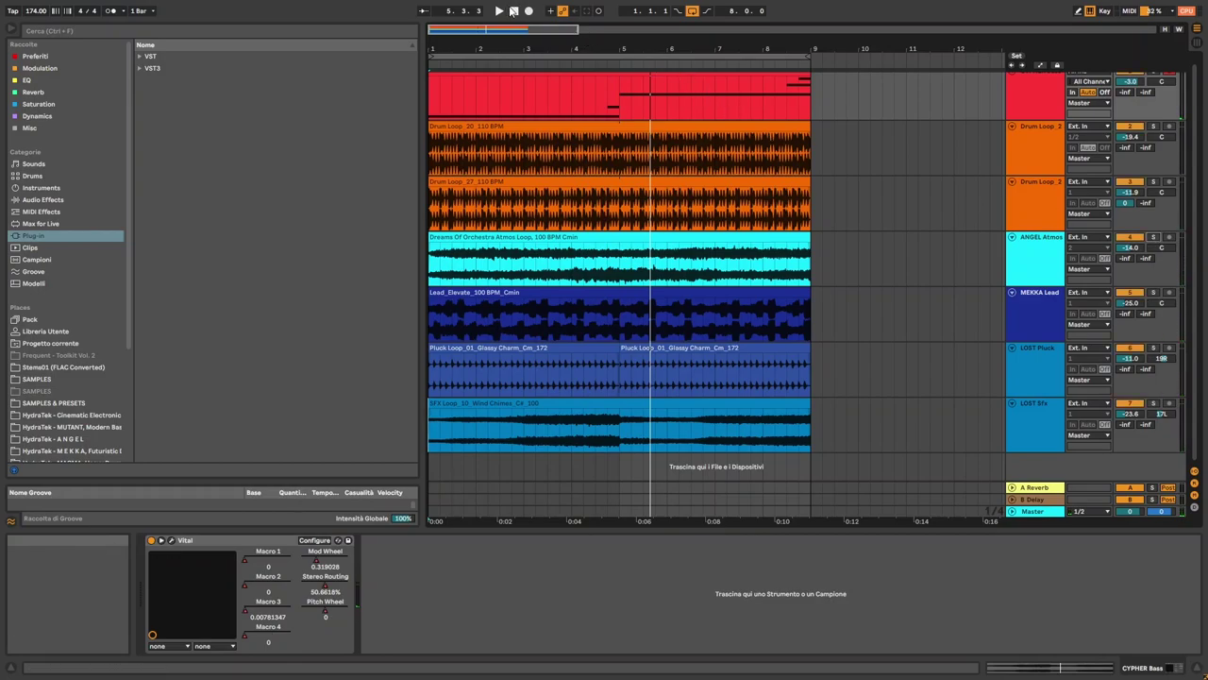
{"action": "key", "text": "space"}
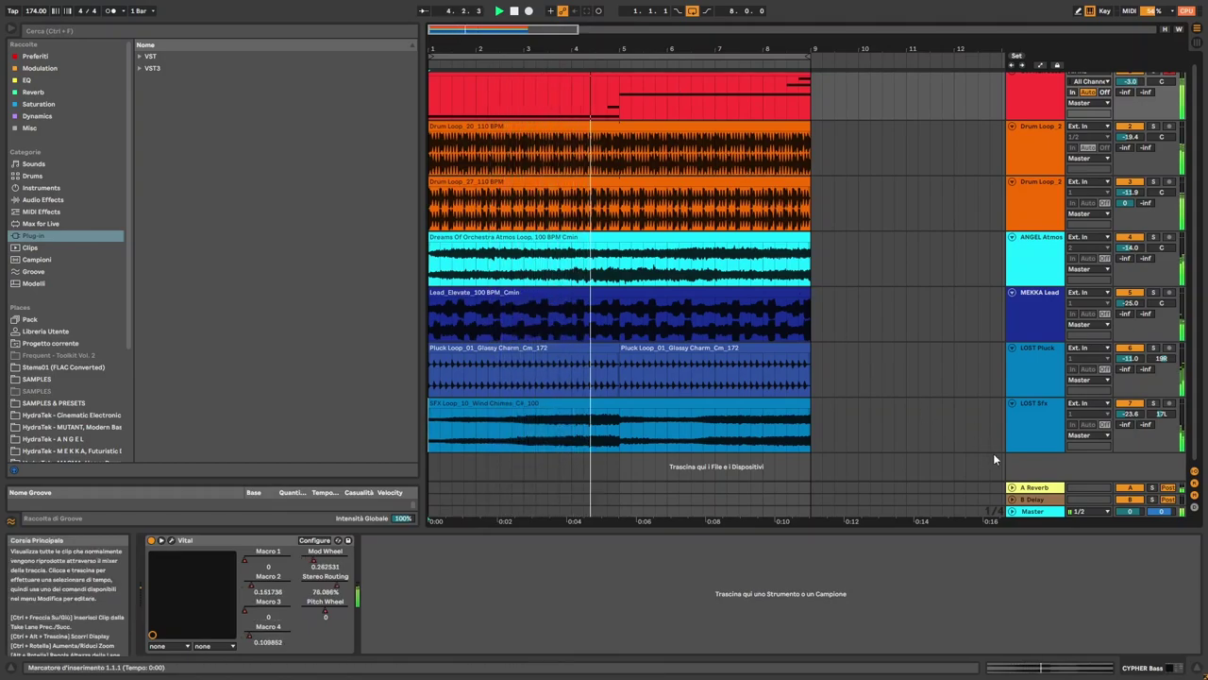
Check the Master bx_limiter's −0.30 dB True Peak ceiling in its window, then close it.
{"action": "left_click", "coordinate": [1033, 512]}
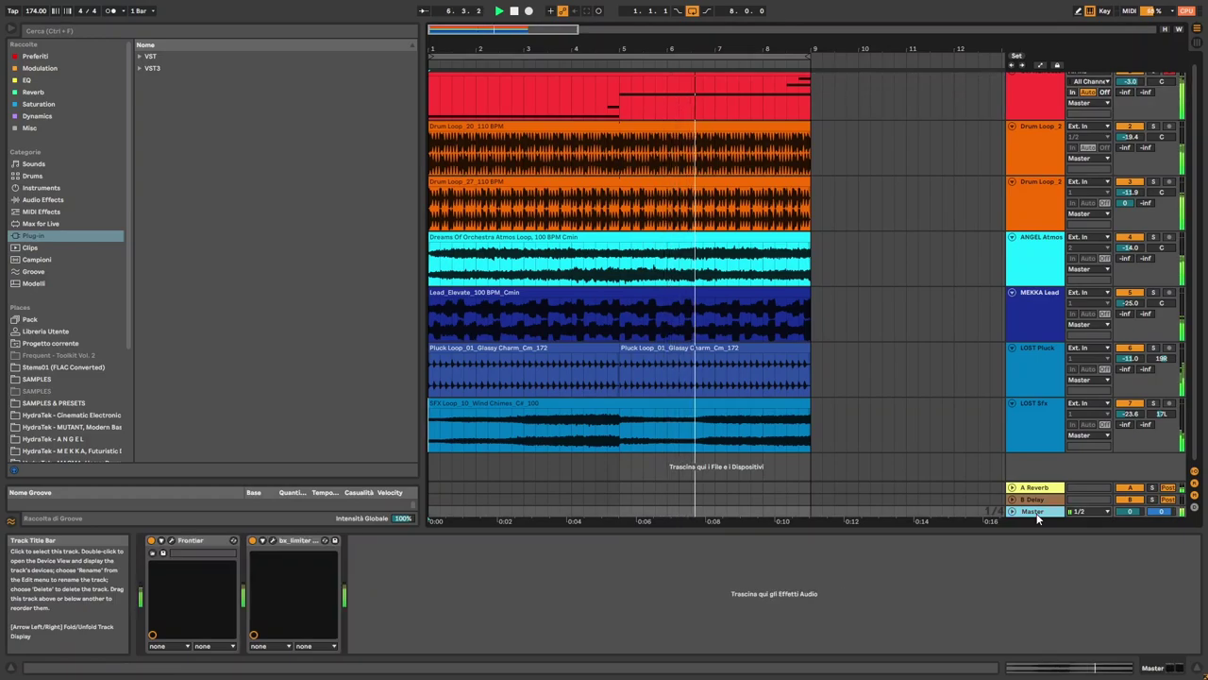
{"action": "left_click", "coordinate": [273, 541]}
{"action": "left_click_drag", "start_coordinate": [694, 64], "coordinate": [716, 56]}
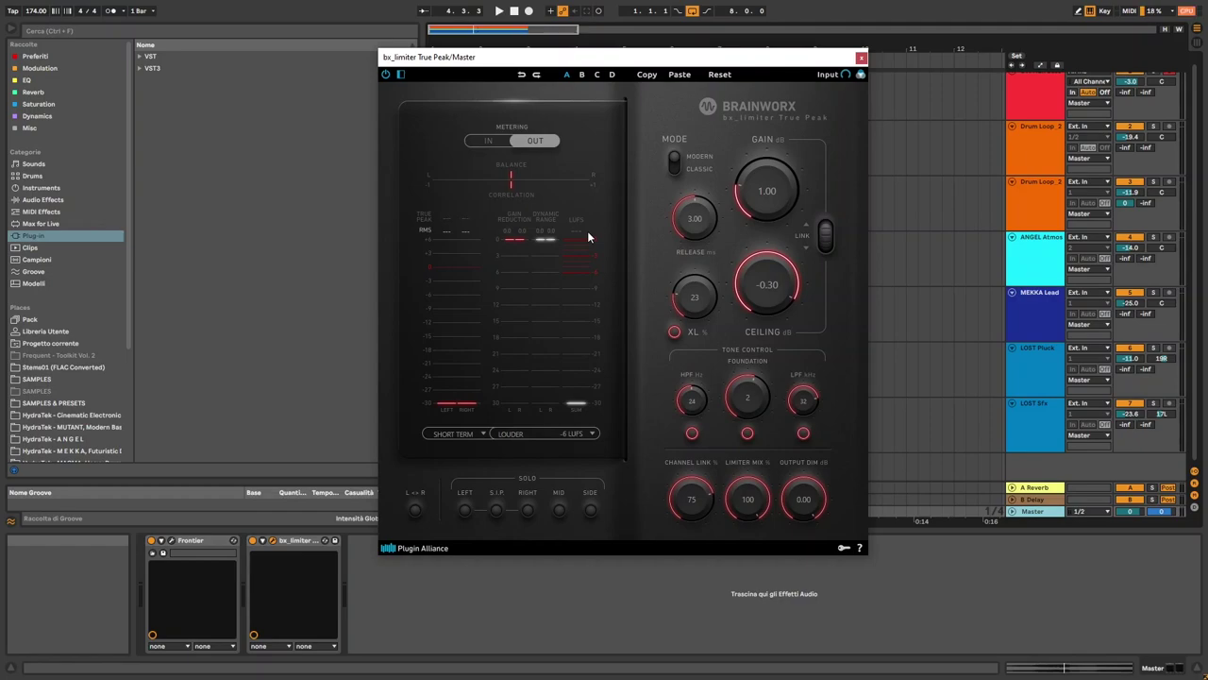
{"action": "left_click", "coordinate": [861, 58]}
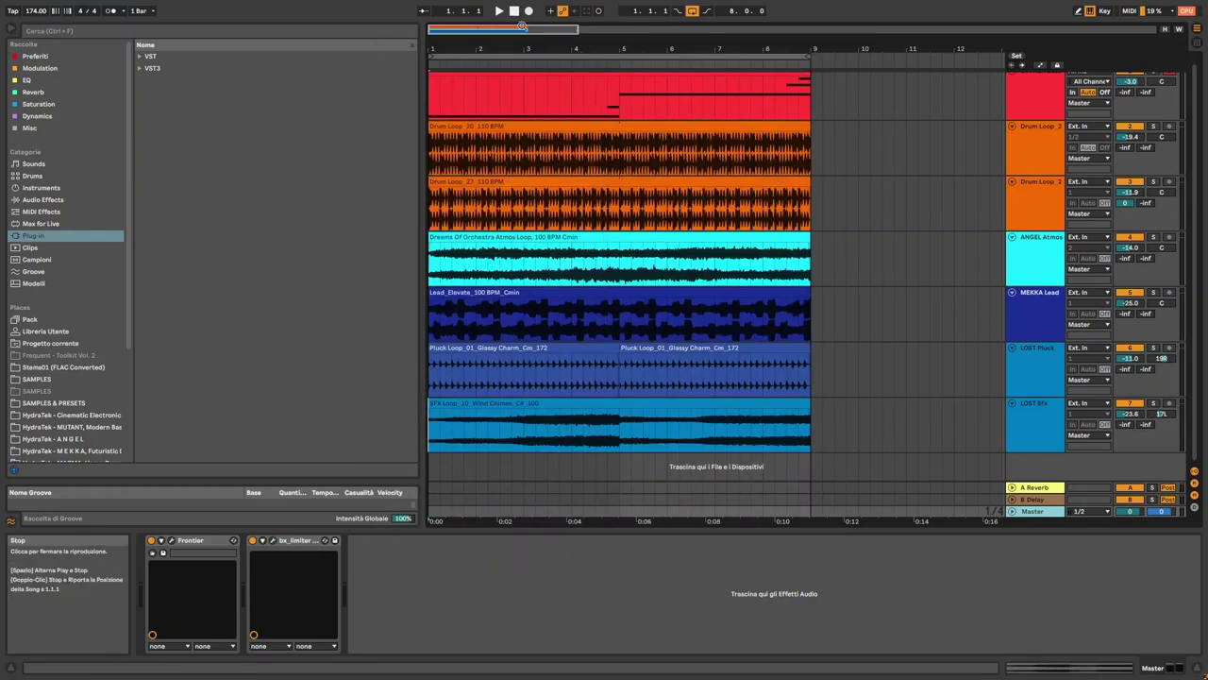
Try LOST Pluck's Auto Pan rate at 46.8 Hz and 8.33 Hz while playing back.
{"action": "left_click", "coordinate": [1042, 369]}
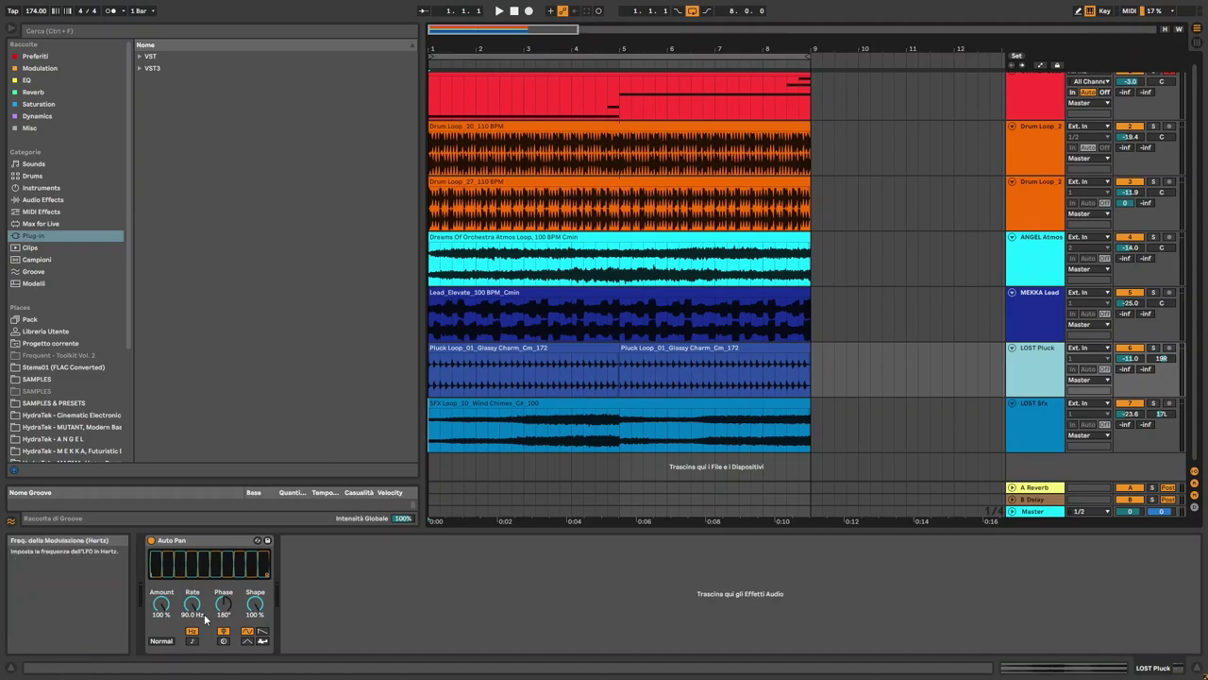
{"action": "left_click_drag", "start_coordinate": [194, 609], "coordinate": [195, 635]}
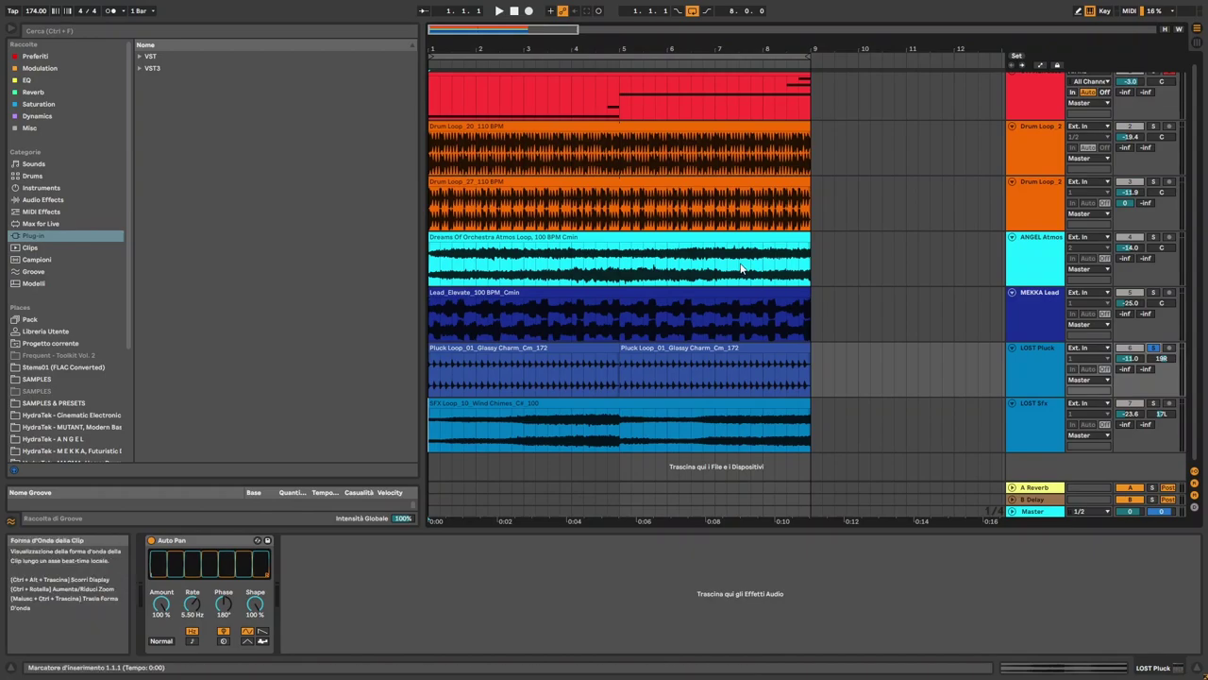
{"action": "key", "text": "space"}
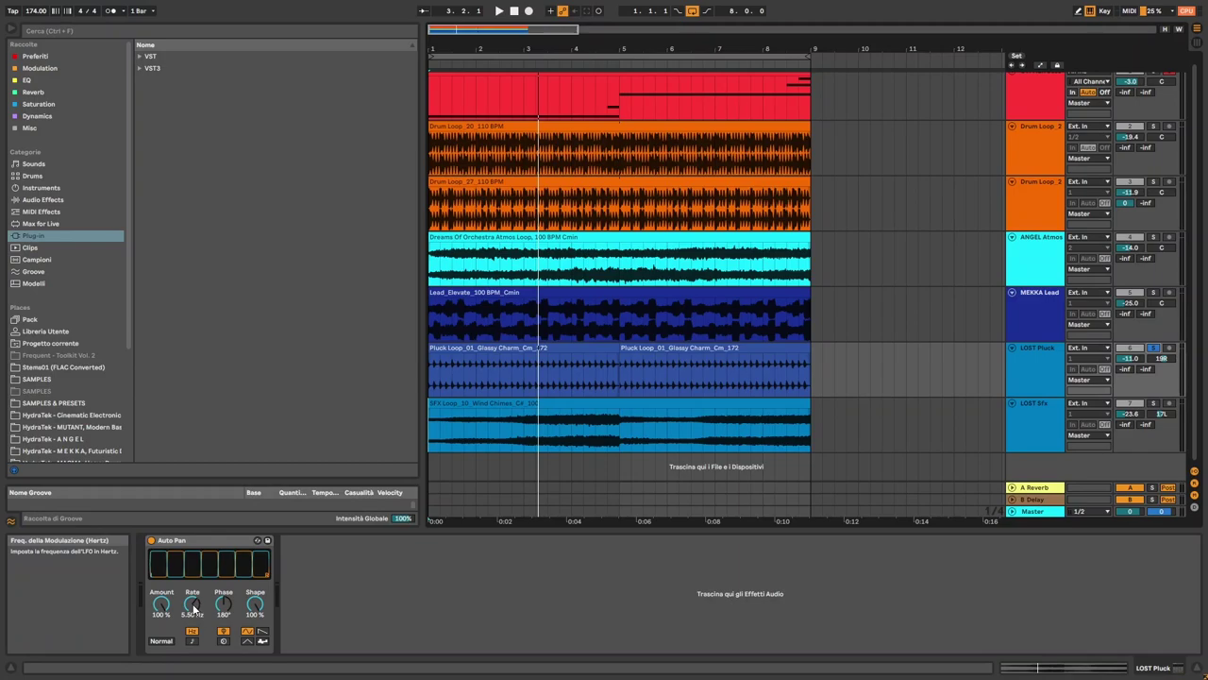
{"action": "left_click_drag", "start_coordinate": [193, 610], "coordinate": [193, 590]}
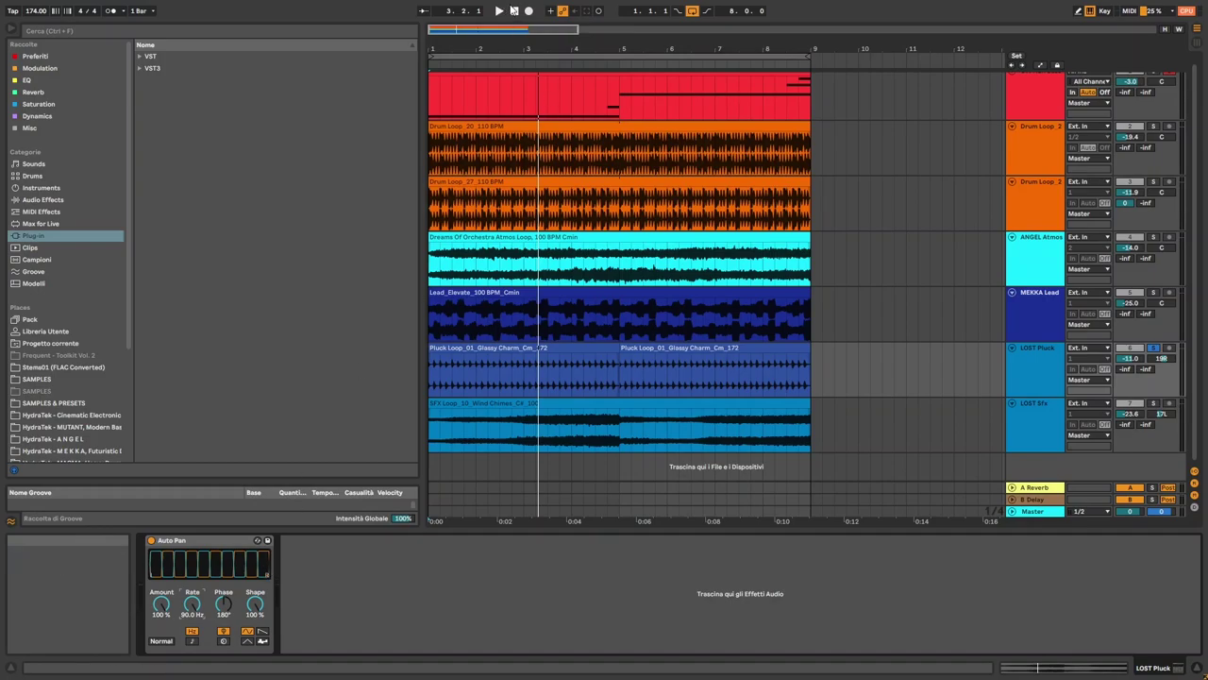
{"action": "left_click", "coordinate": [515, 11]}
{"action": "key", "text": "space"}
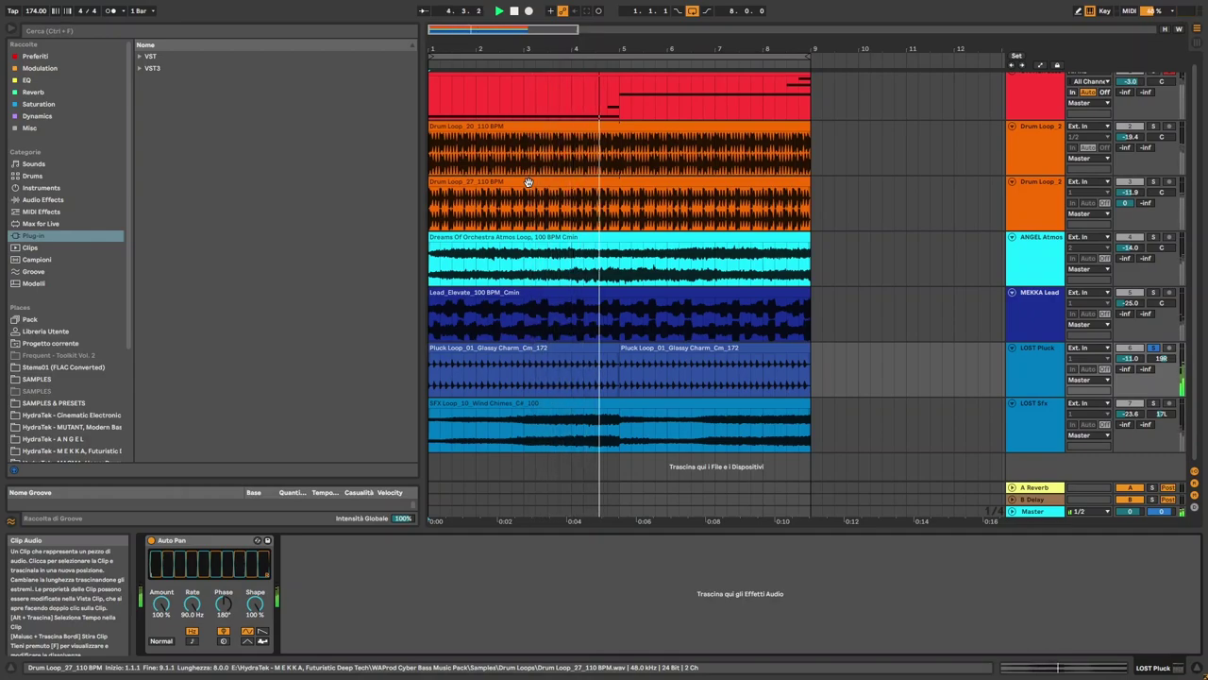
{"action": "key", "text": "space"}
Open the Lead_Elevate clip, play from bar 1, and turn on Rev to reverse its sample.
{"action": "key", "text": "Up"}
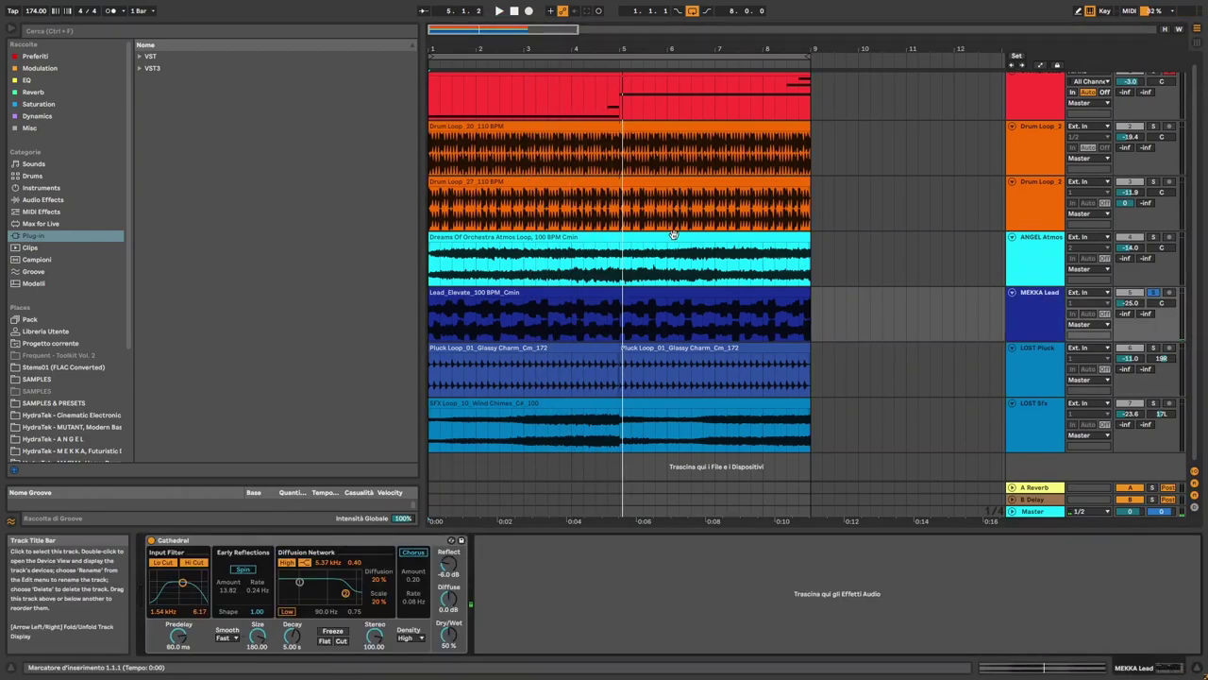
{"action": "double_click", "coordinate": [491, 291]}
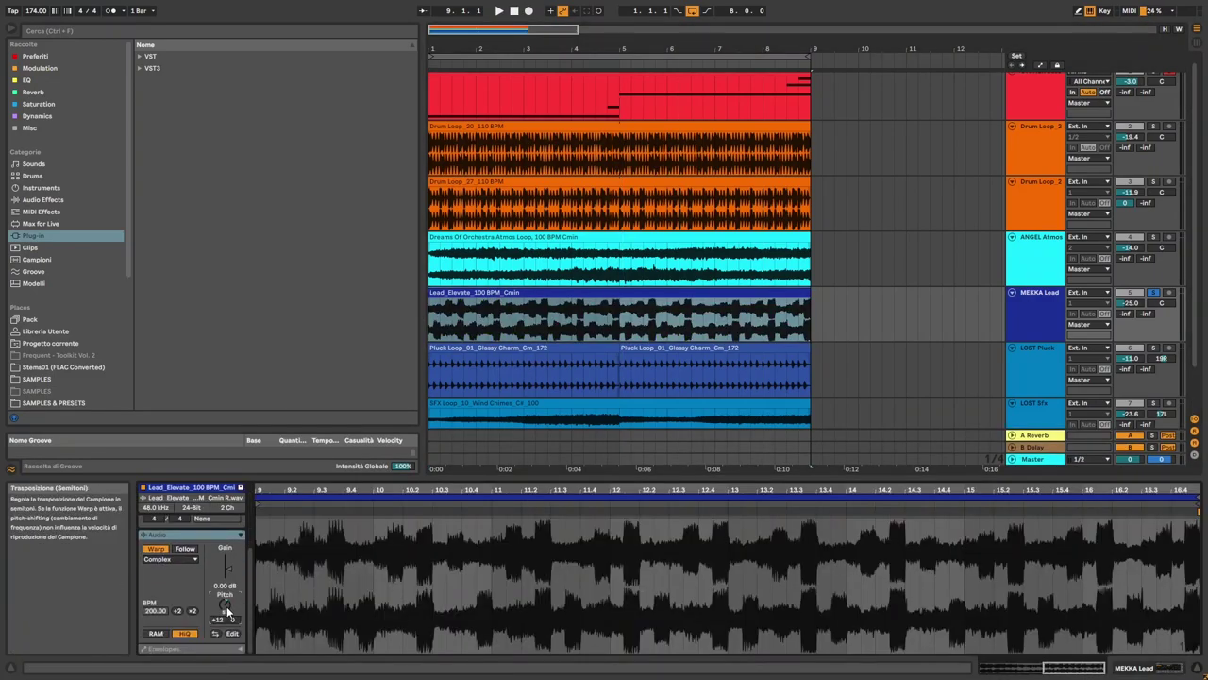
{"action": "key", "text": "space"}
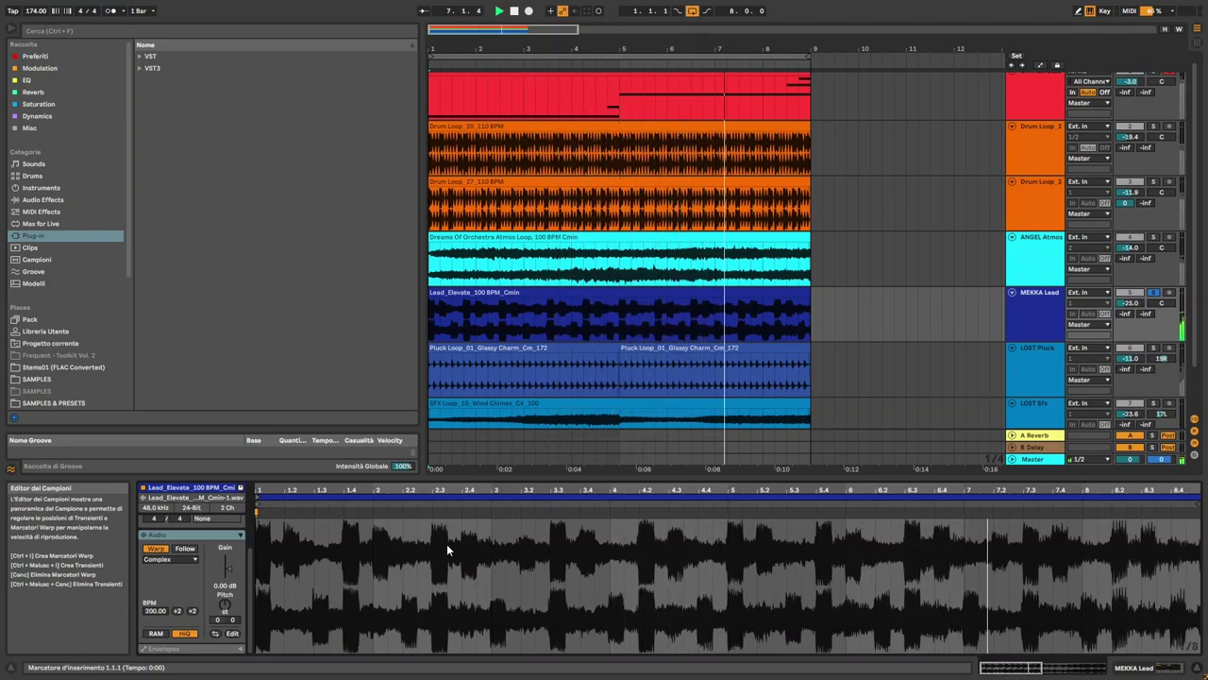
{"action": "left_click", "coordinate": [219, 634]}
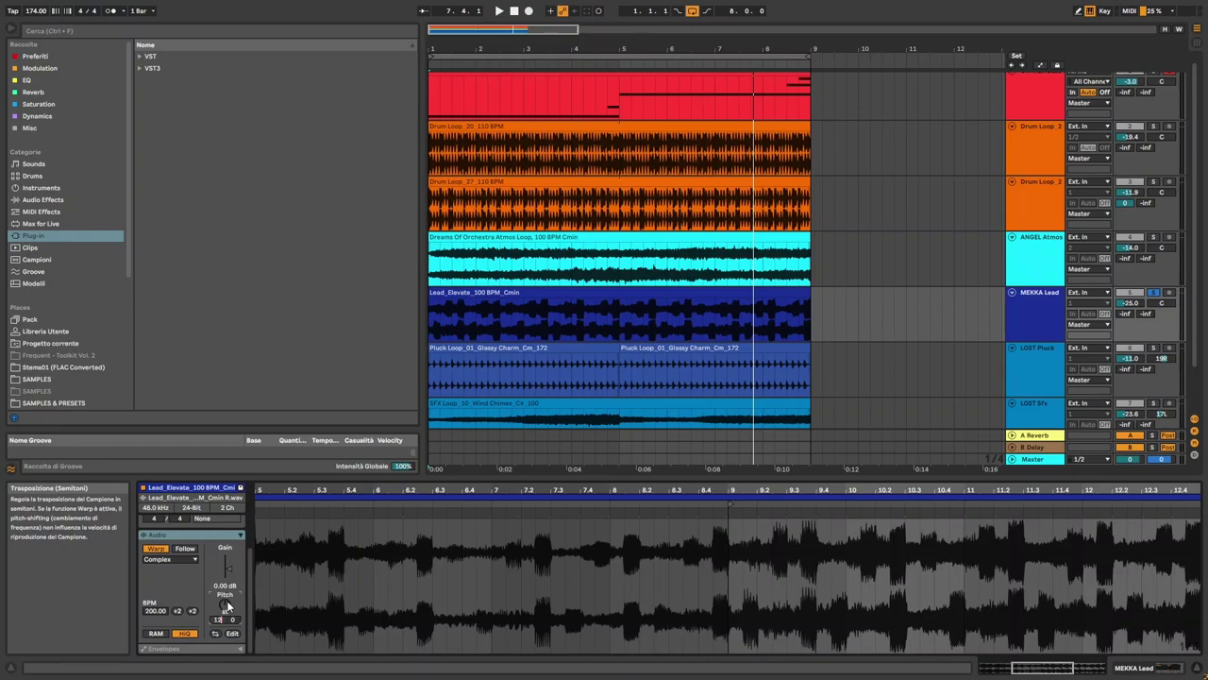
Activate the MEKKA Lead track's Cathedral reverb and audition it.
{"action": "double_click", "coordinate": [1045, 321]}
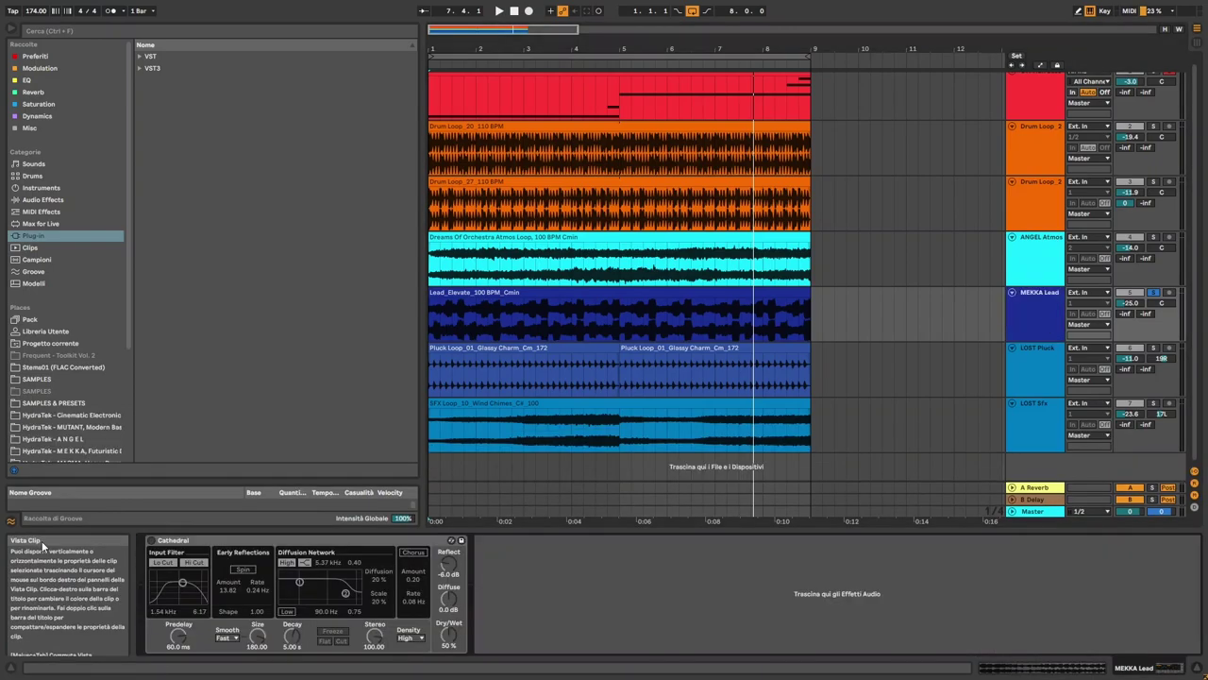
{"action": "left_click", "coordinate": [151, 541]}
{"action": "key", "text": "space"}
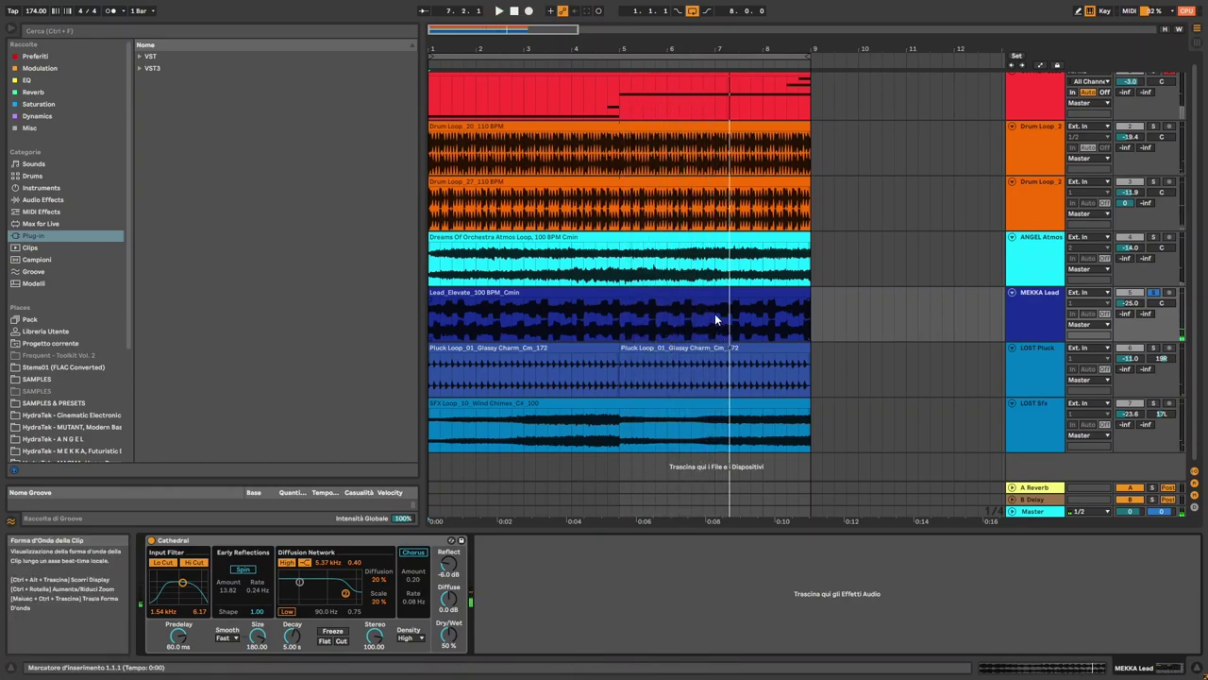
{"action": "key", "text": "space"}
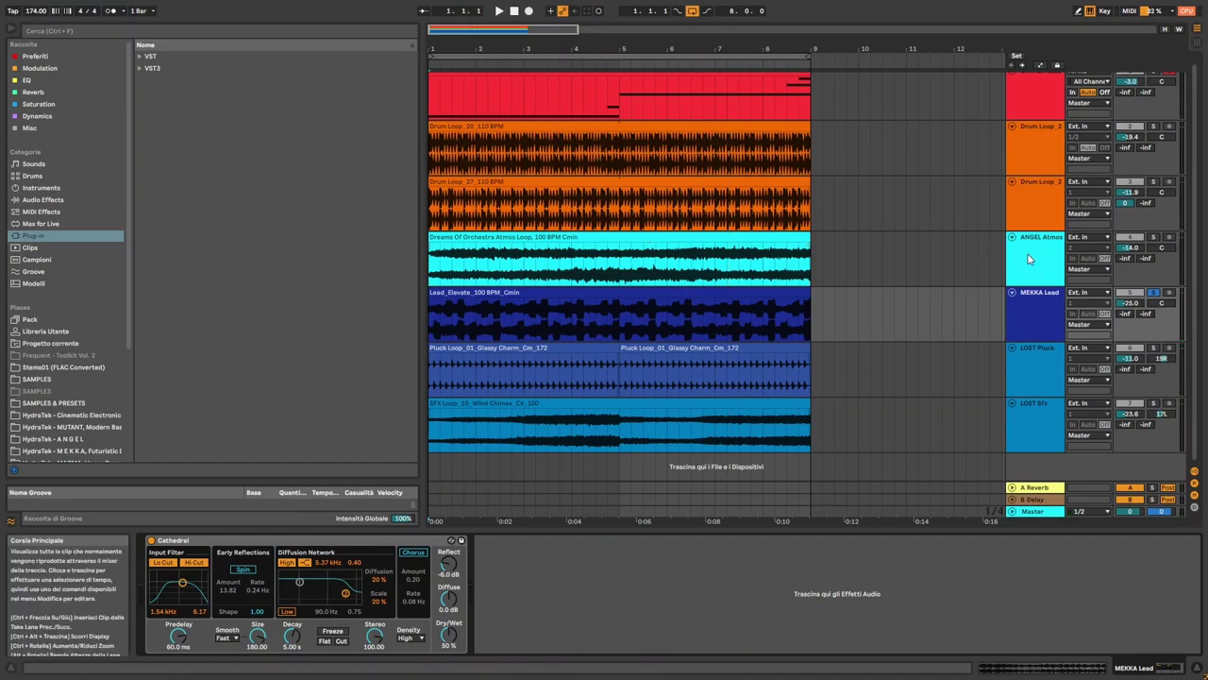
Select ANGEL Atmos's sidechained Compressor and audition it during playback.
{"action": "left_click", "coordinate": [1035, 257]}
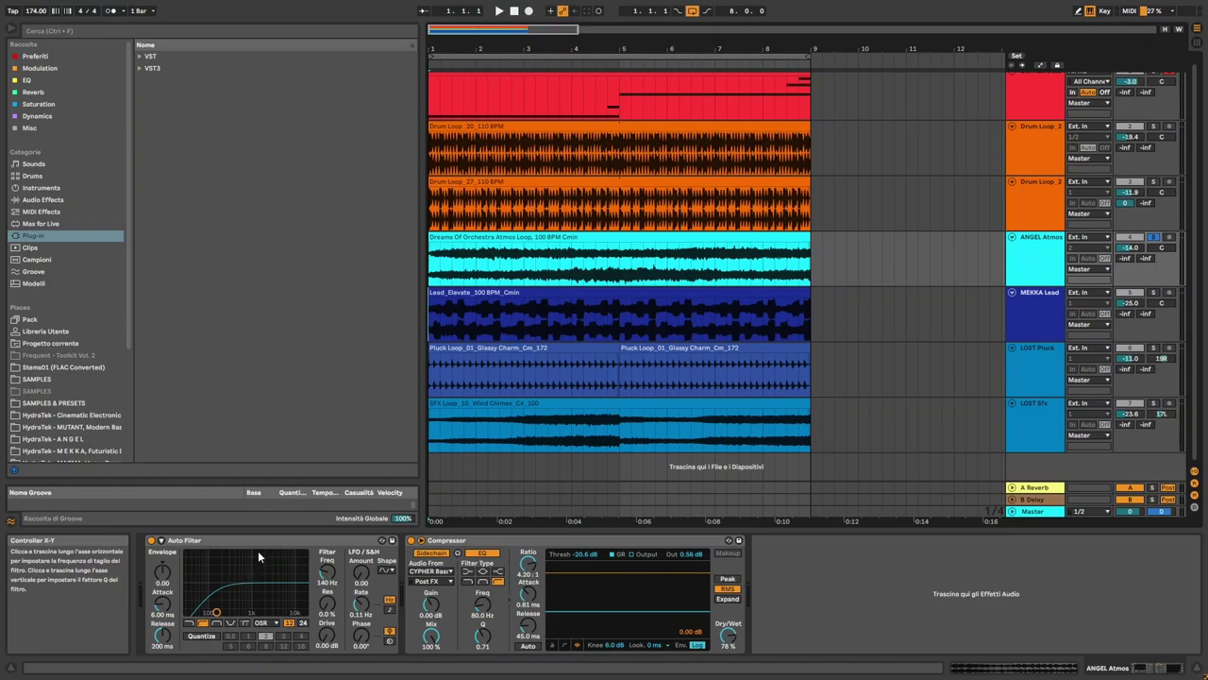
{"action": "left_click", "coordinate": [445, 541]}
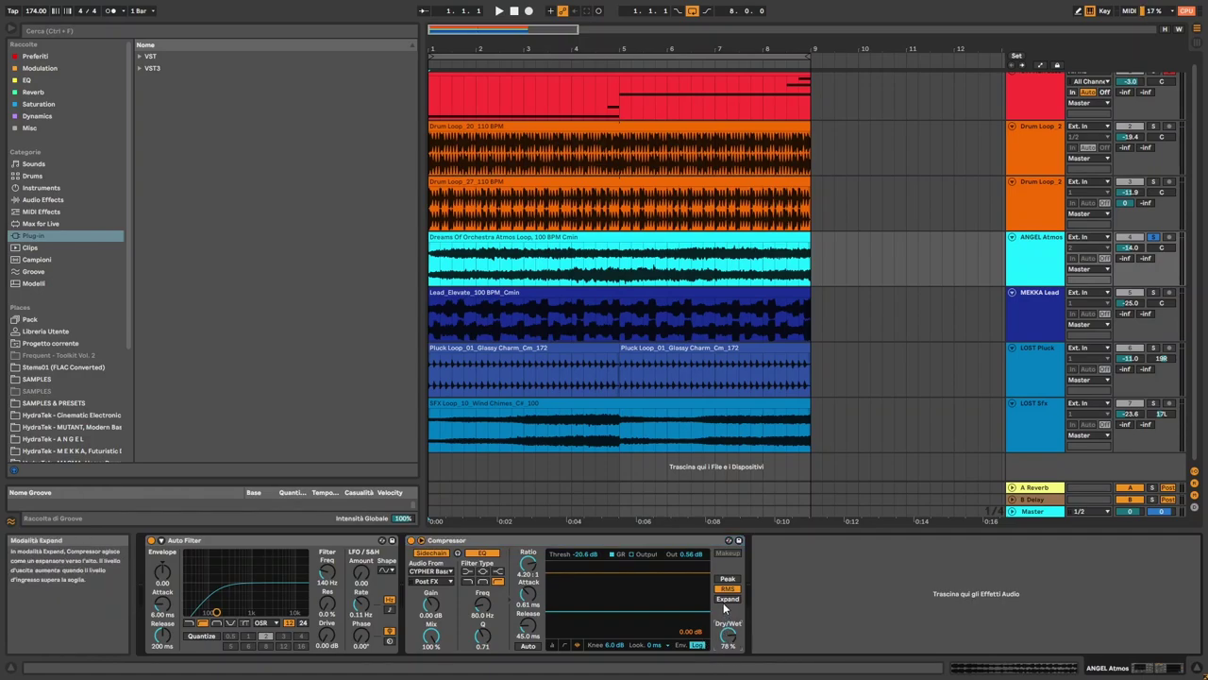
{"action": "key", "text": "space"}
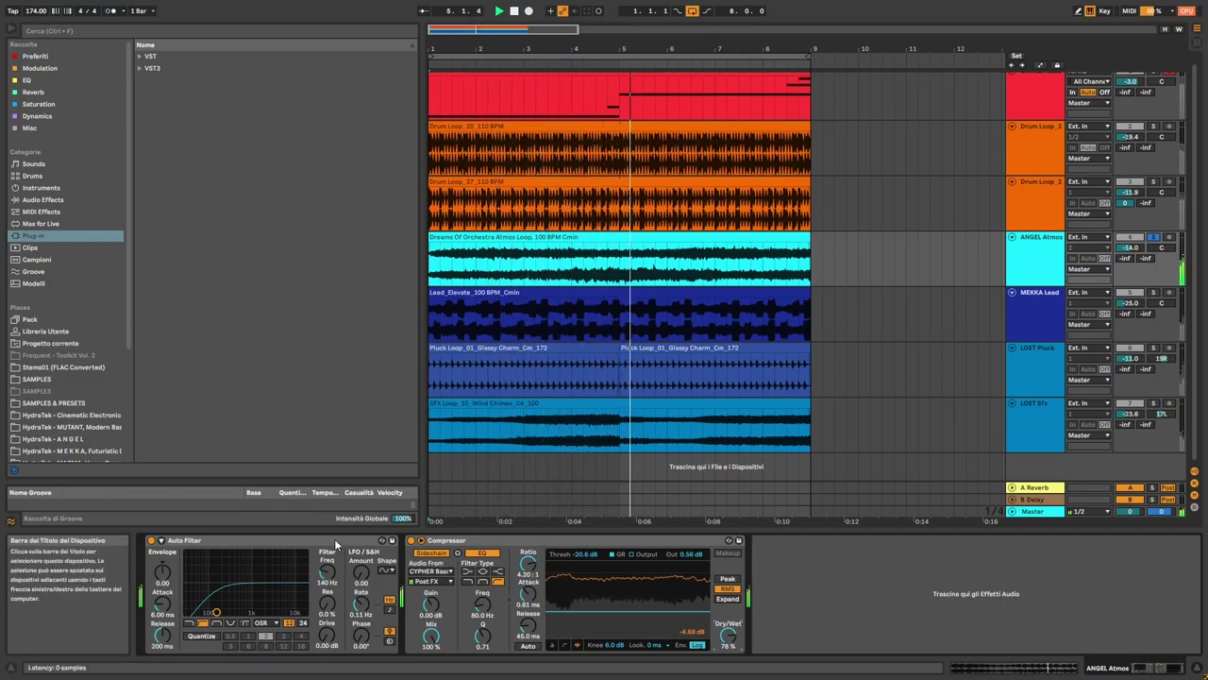
{"action": "key", "text": "space"}
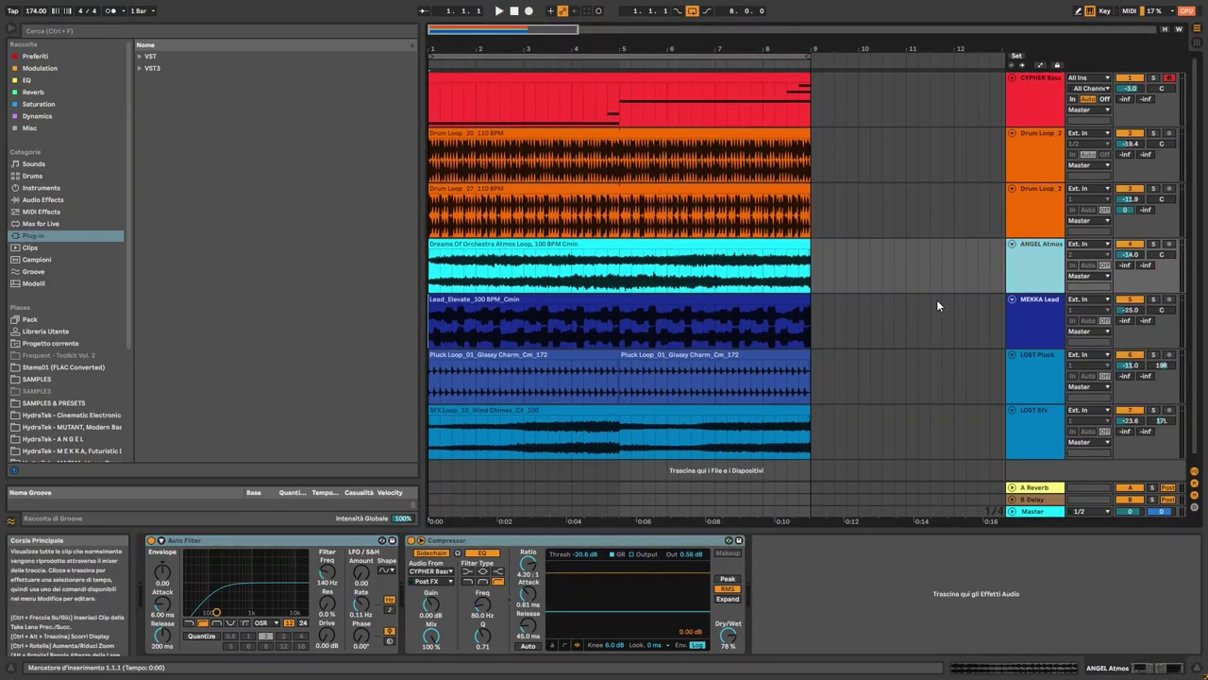
Inspect the CYPHER Bass clip's C1–C2 notes in an enlarged editor, then return to Vital.
{"action": "left_click", "coordinate": [1047, 91]}
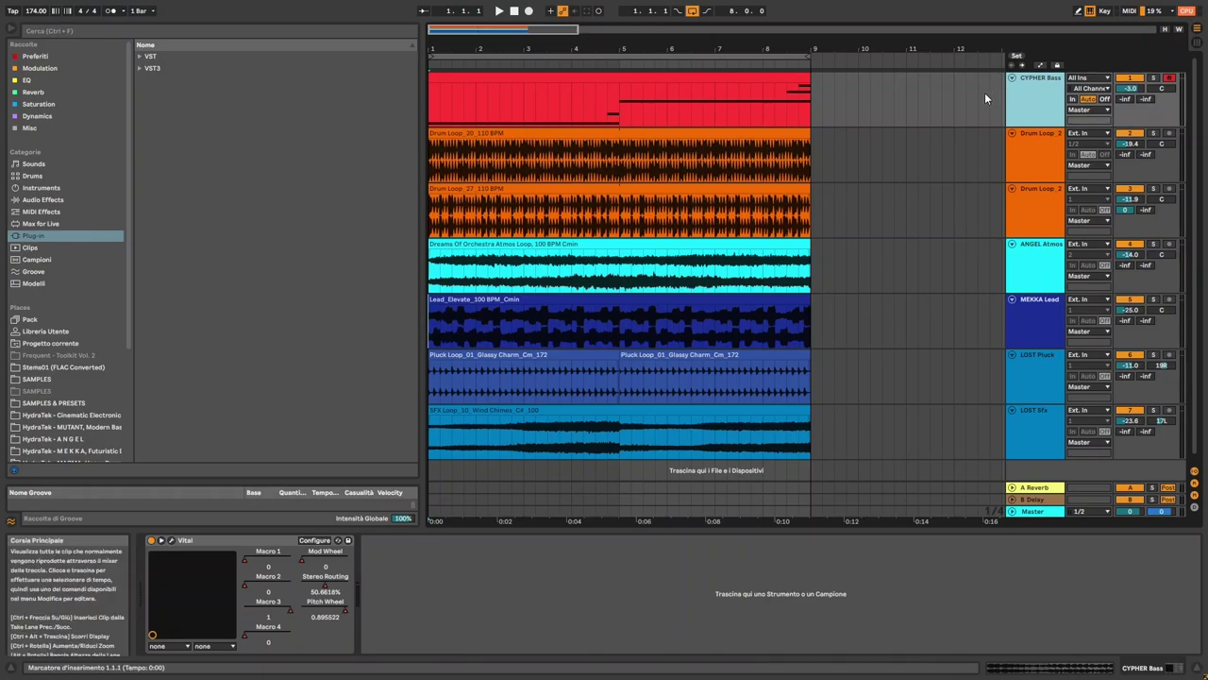
{"action": "double_click", "coordinate": [611, 77]}
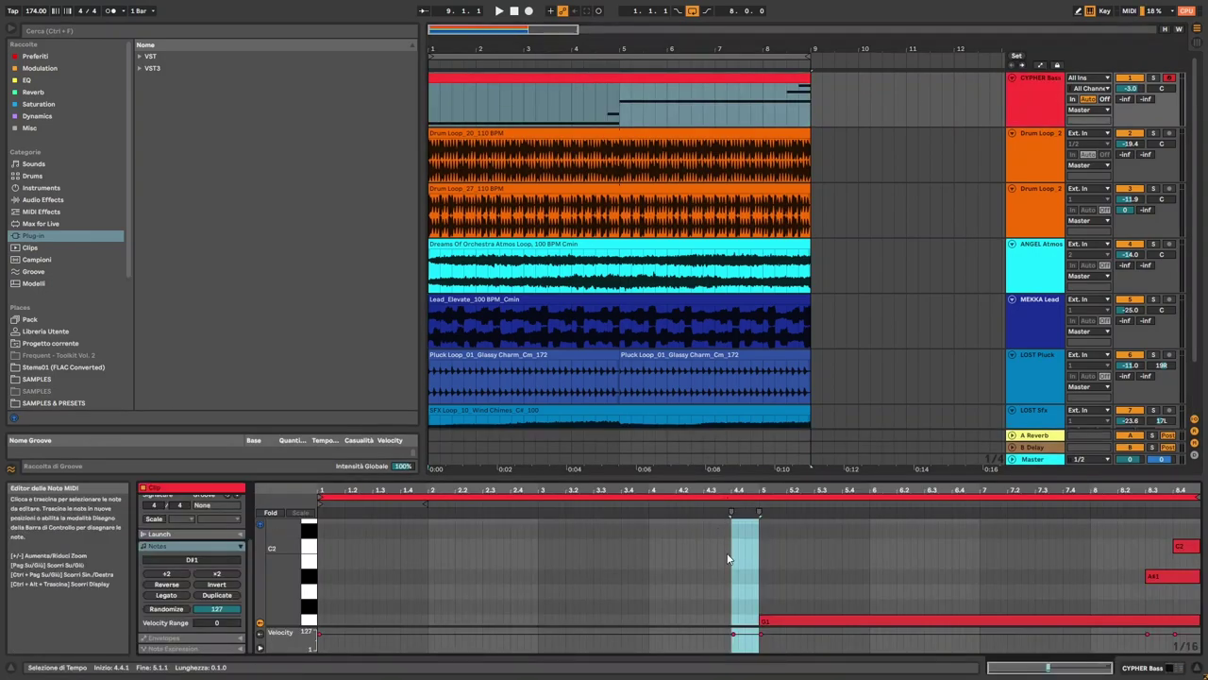
{"action": "left_click_drag", "start_coordinate": [705, 477], "coordinate": [705, 174]}
{"action": "left_click", "coordinate": [684, 326]}
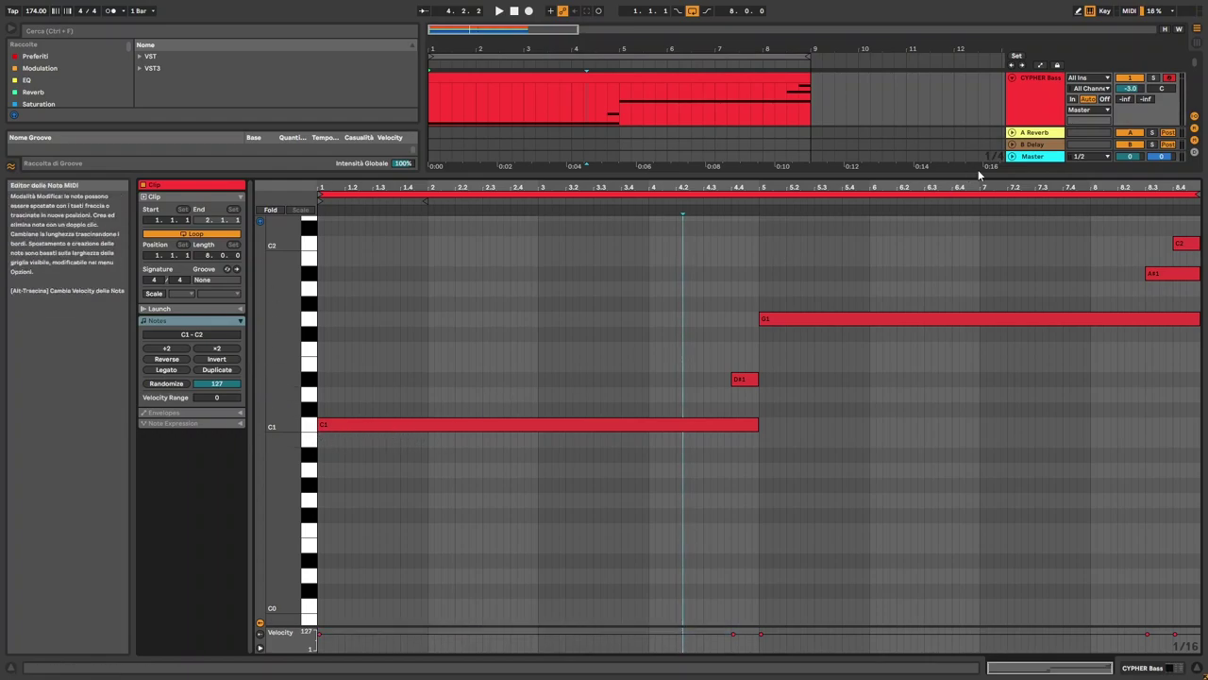
{"action": "double_click", "coordinate": [1032, 98]}
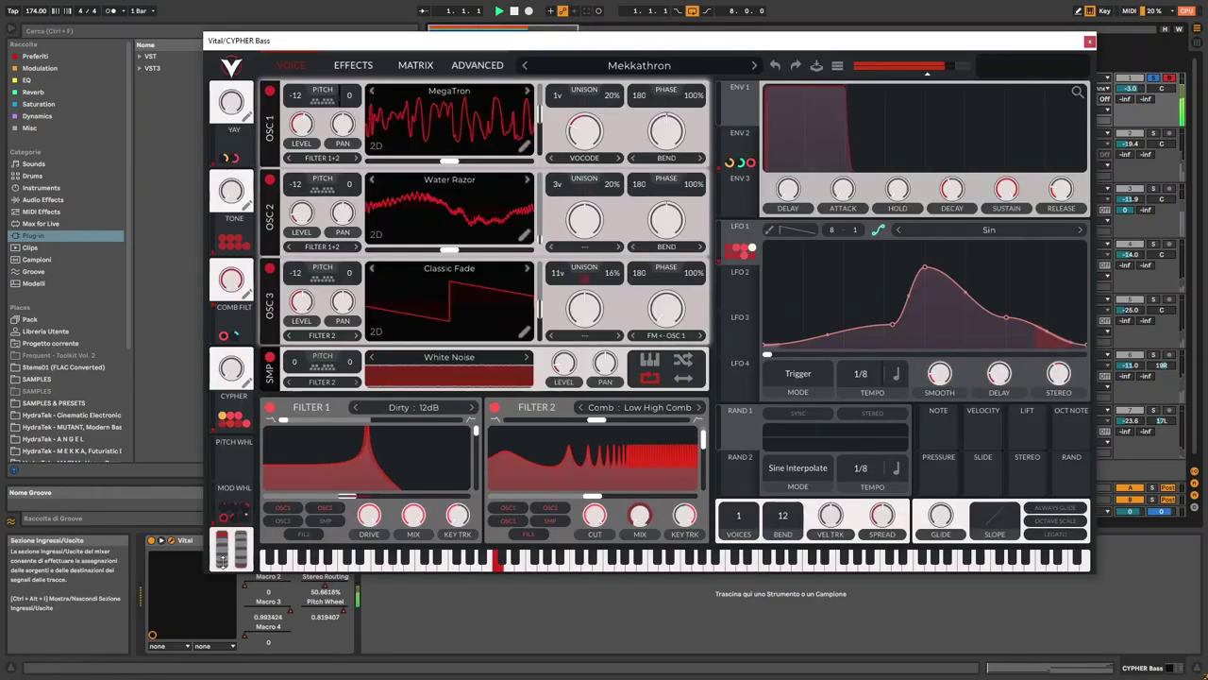
{"action": "left_click", "coordinate": [171, 540]}
{"action": "key", "text": "space"}
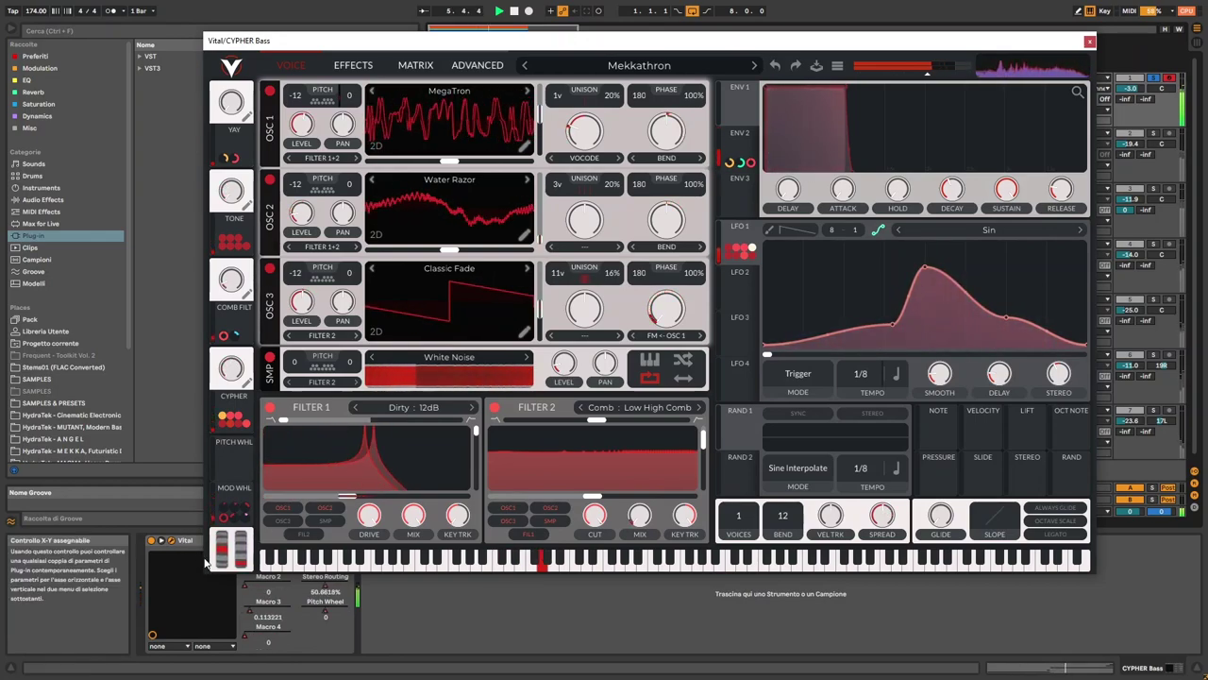
{"action": "key", "text": "ctrl+alt+p"}
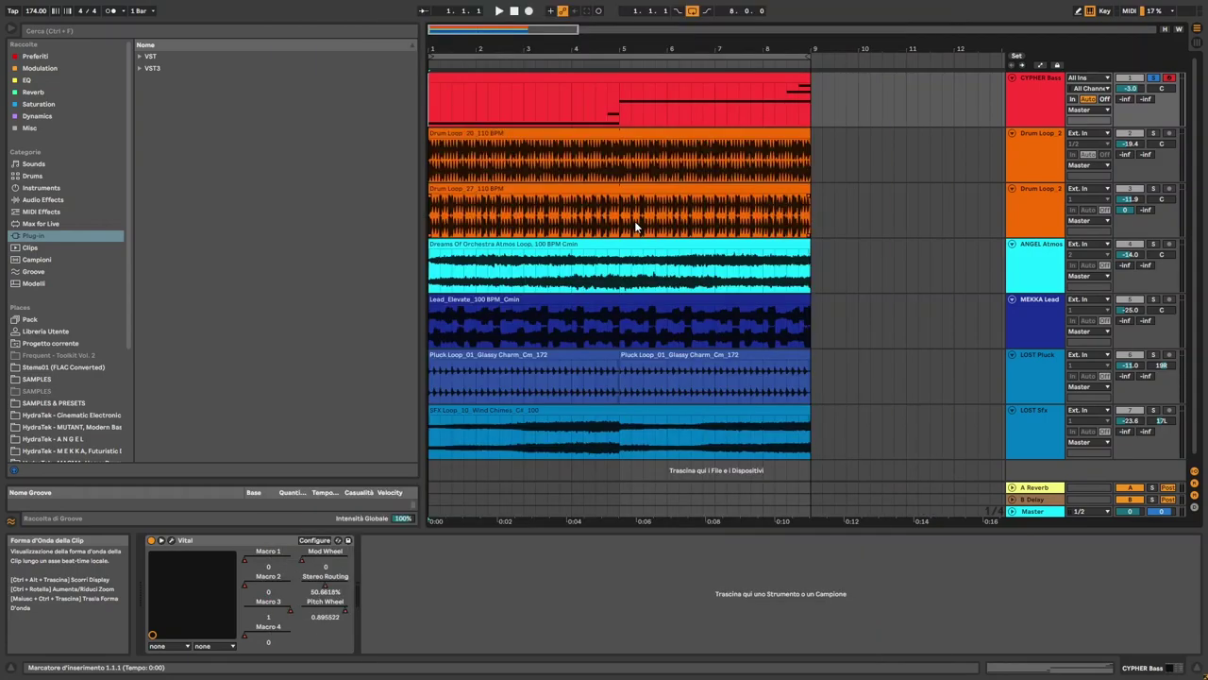
{"action": "left_click", "coordinate": [171, 540]}
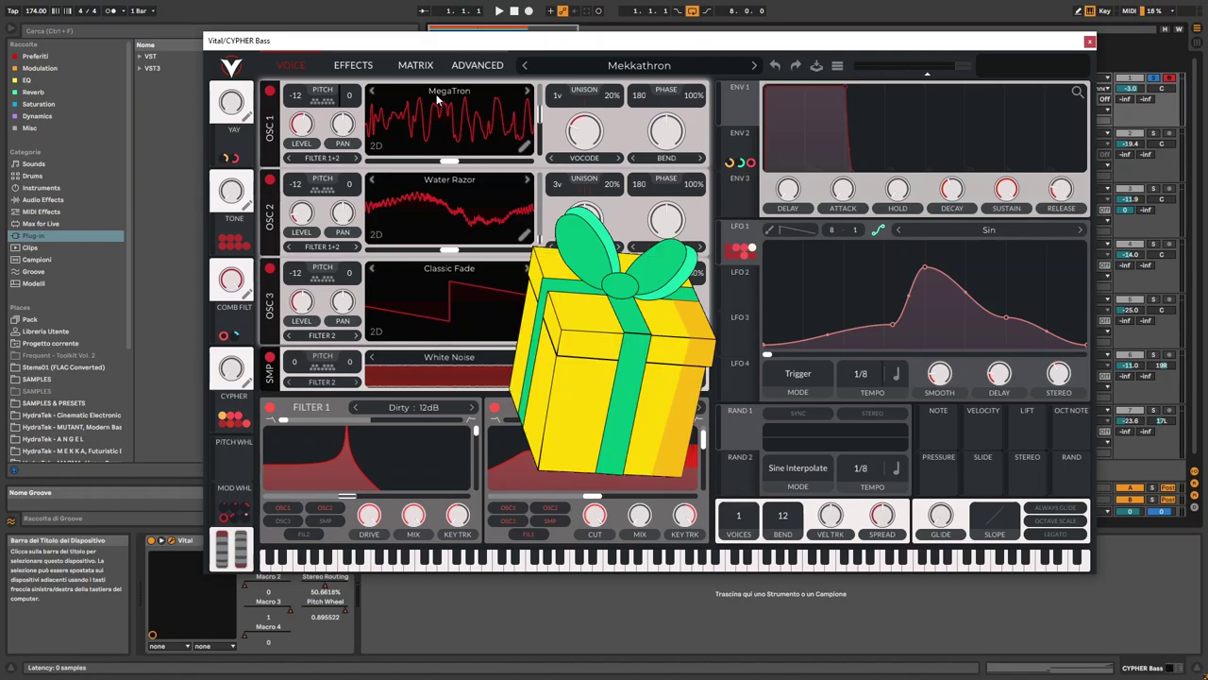
{"action": "key", "text": "ctrl+alt+p"}
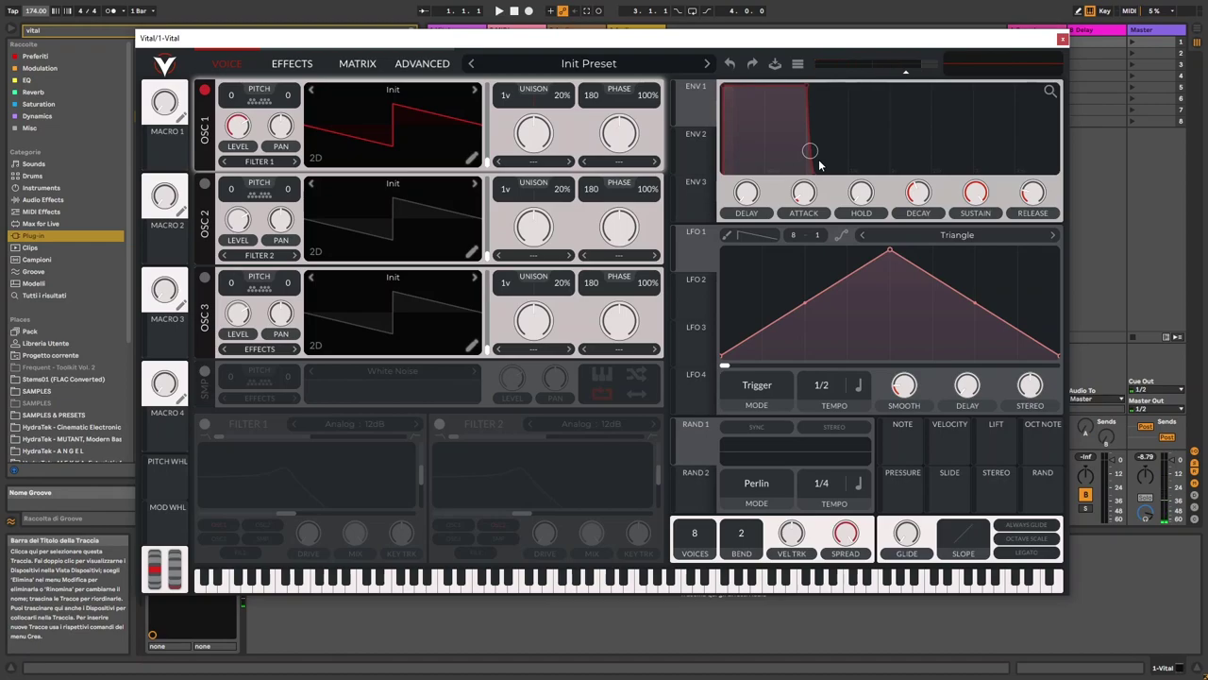
Load the HydraTek MegaTron wavetable into oscillator 1, pitch it −12 and raise the frame.
{"action": "left_click", "coordinate": [395, 92]}
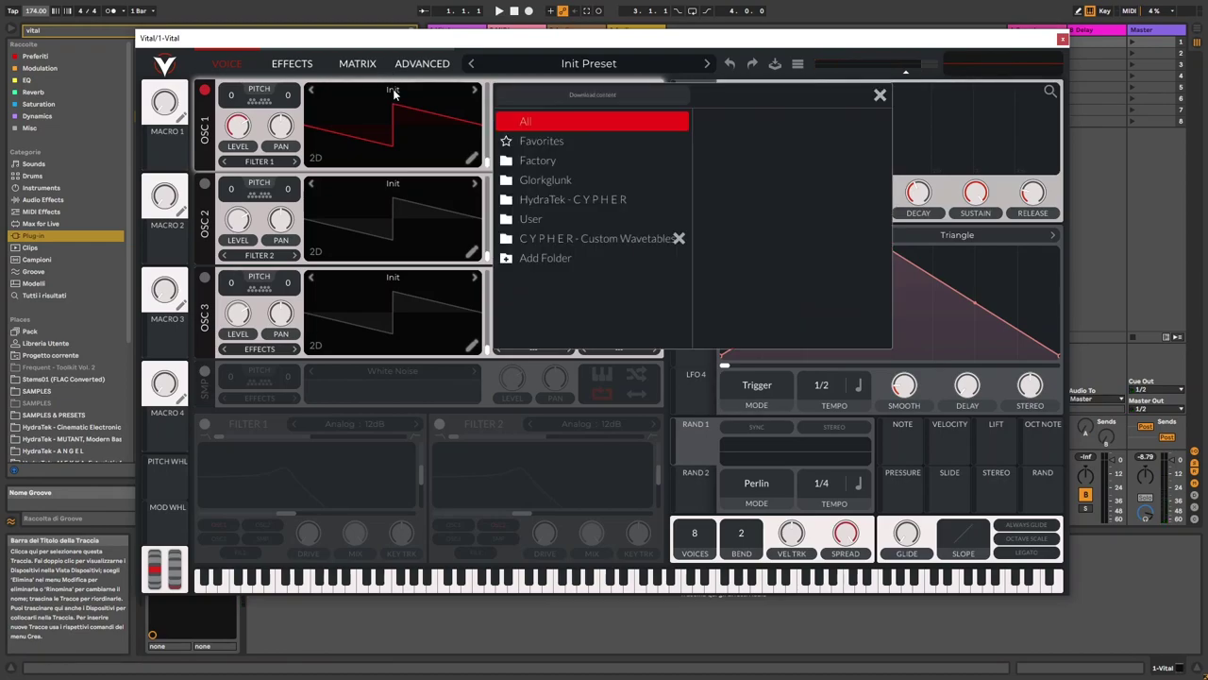
{"action": "left_click", "coordinate": [557, 203]}
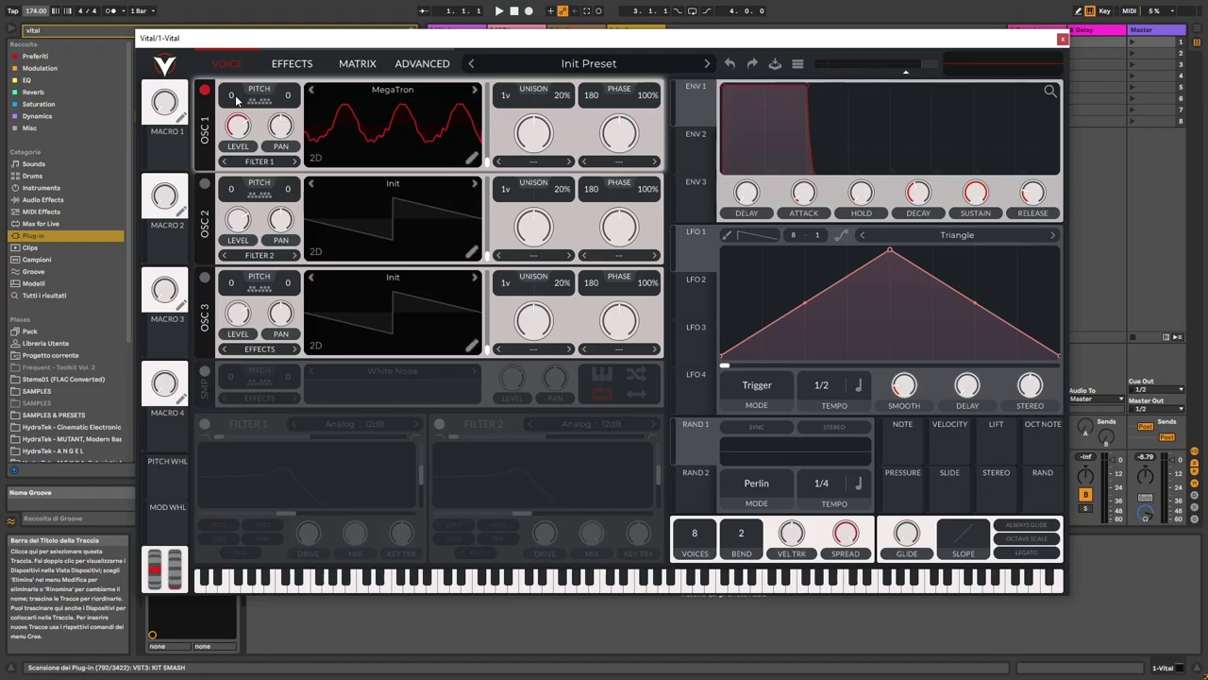
{"action": "left_click_drag", "start_coordinate": [235, 94], "coordinate": [237, 104]}
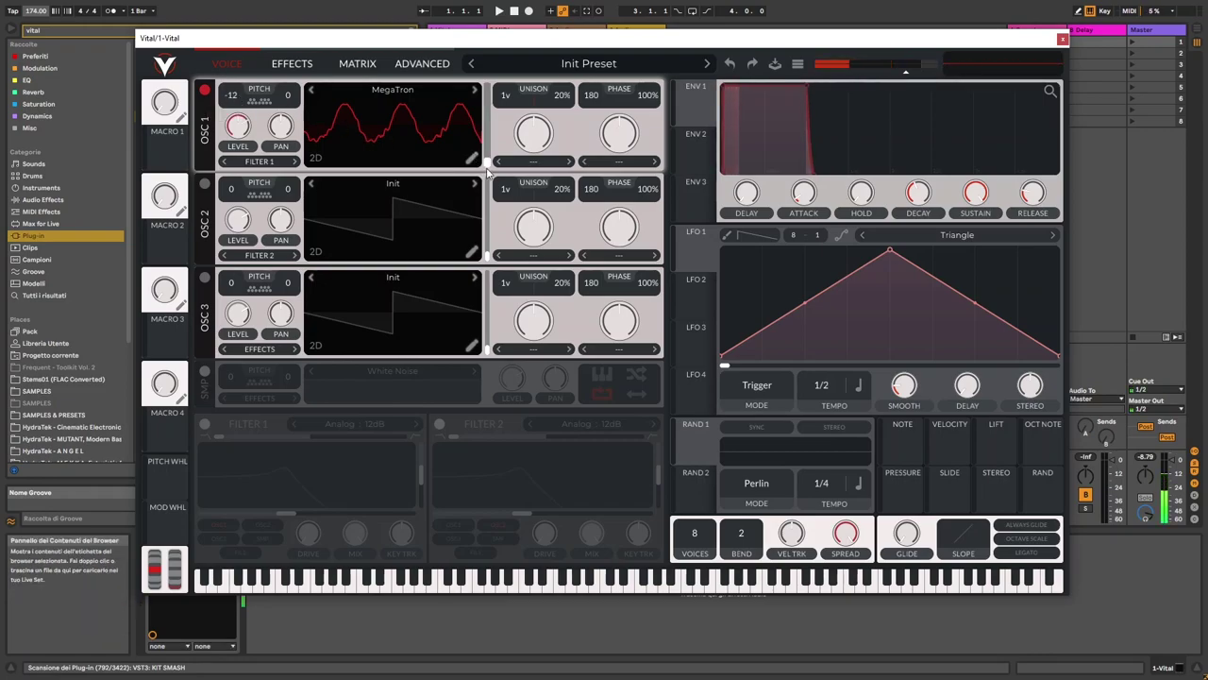
{"action": "left_click_drag", "start_coordinate": [490, 168], "coordinate": [487, 118]}
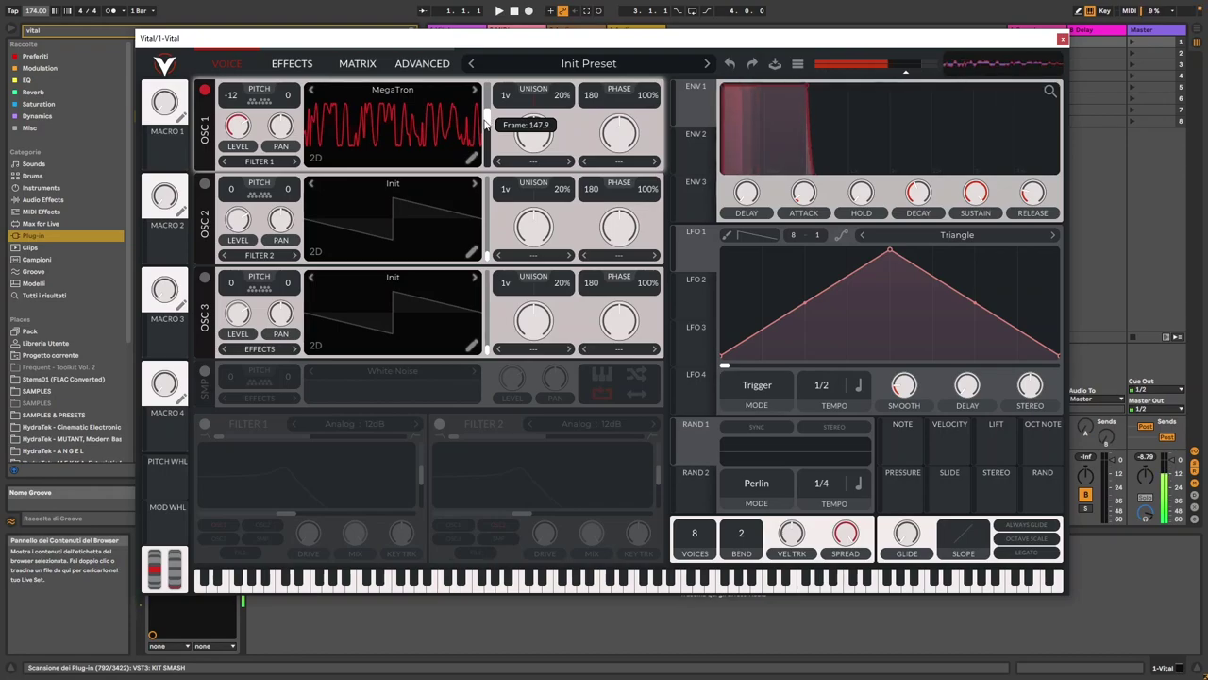
{"action": "mouse_move", "coordinate": [487, 124]}
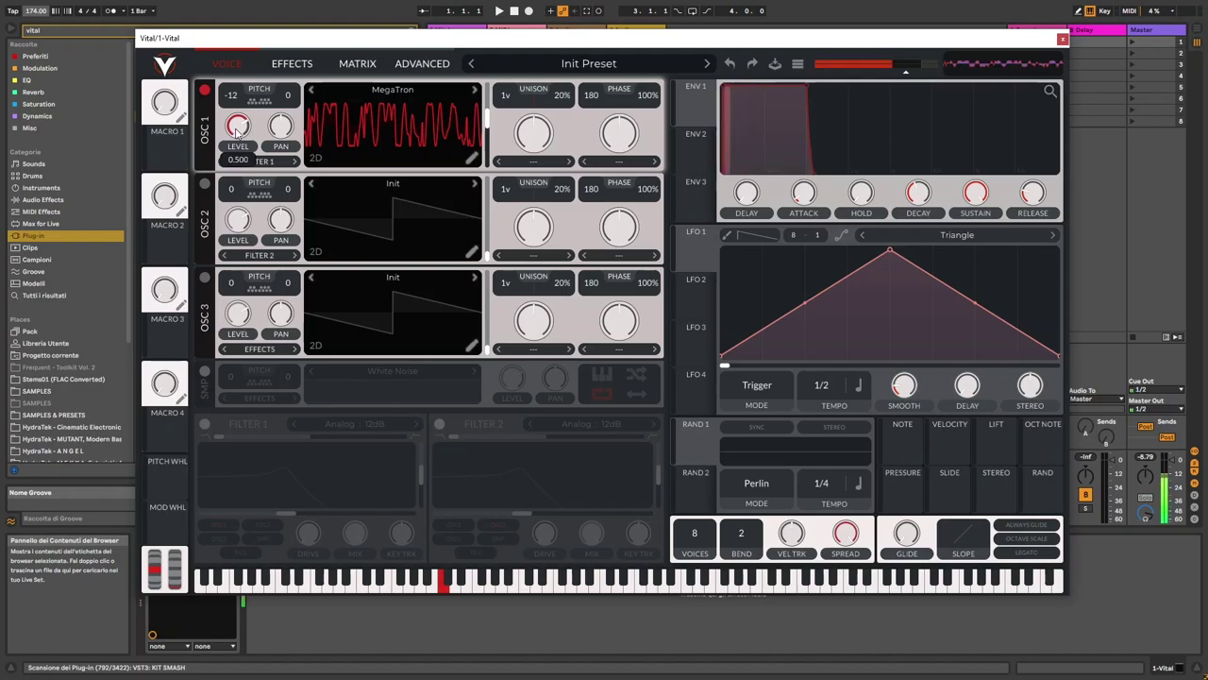
{"action": "mouse_move", "coordinate": [240, 143]}
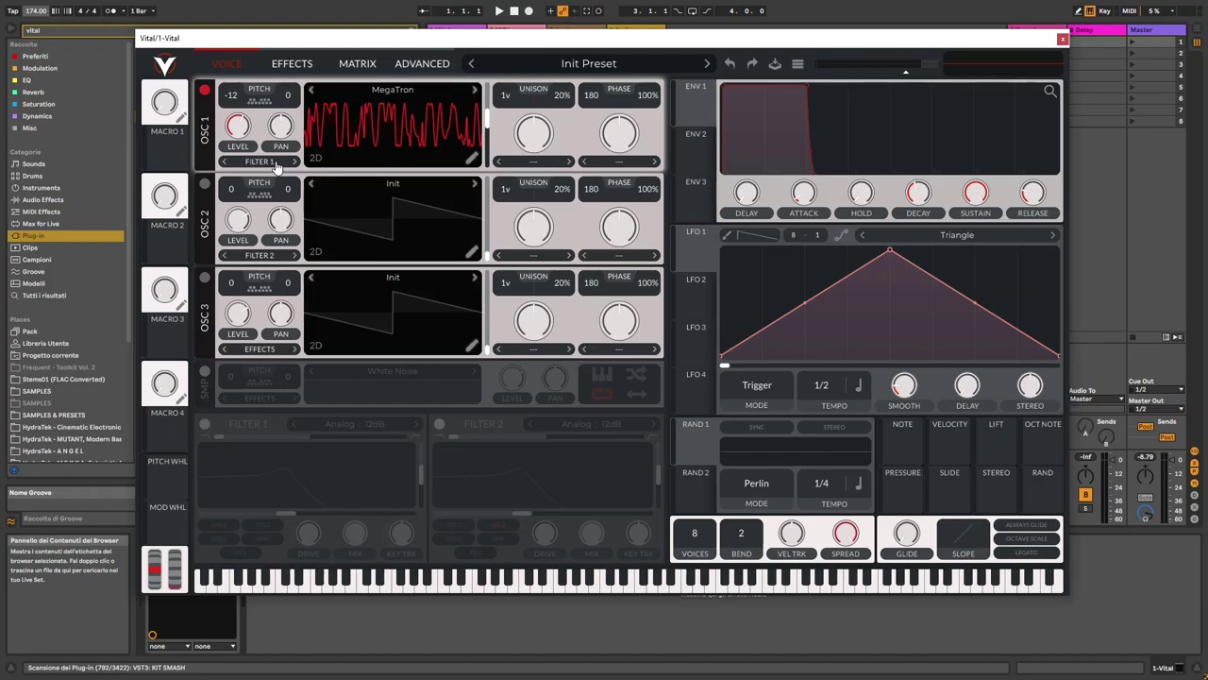
Route oscillator 1 to FILTER 1+2 and set its spectral morph to Vocode.
{"action": "left_click", "coordinate": [276, 162]}
{"action": "left_click", "coordinate": [276, 200]}
{"action": "mouse_move", "coordinate": [534, 143]}
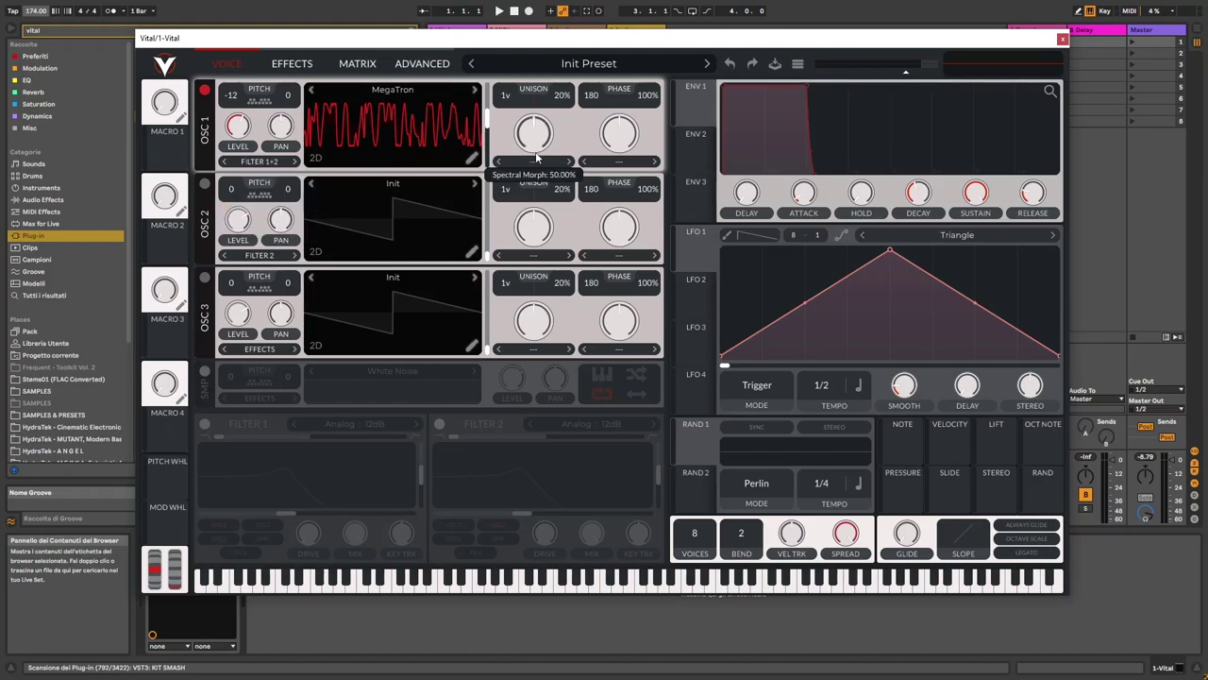
{"action": "left_click", "coordinate": [534, 162]}
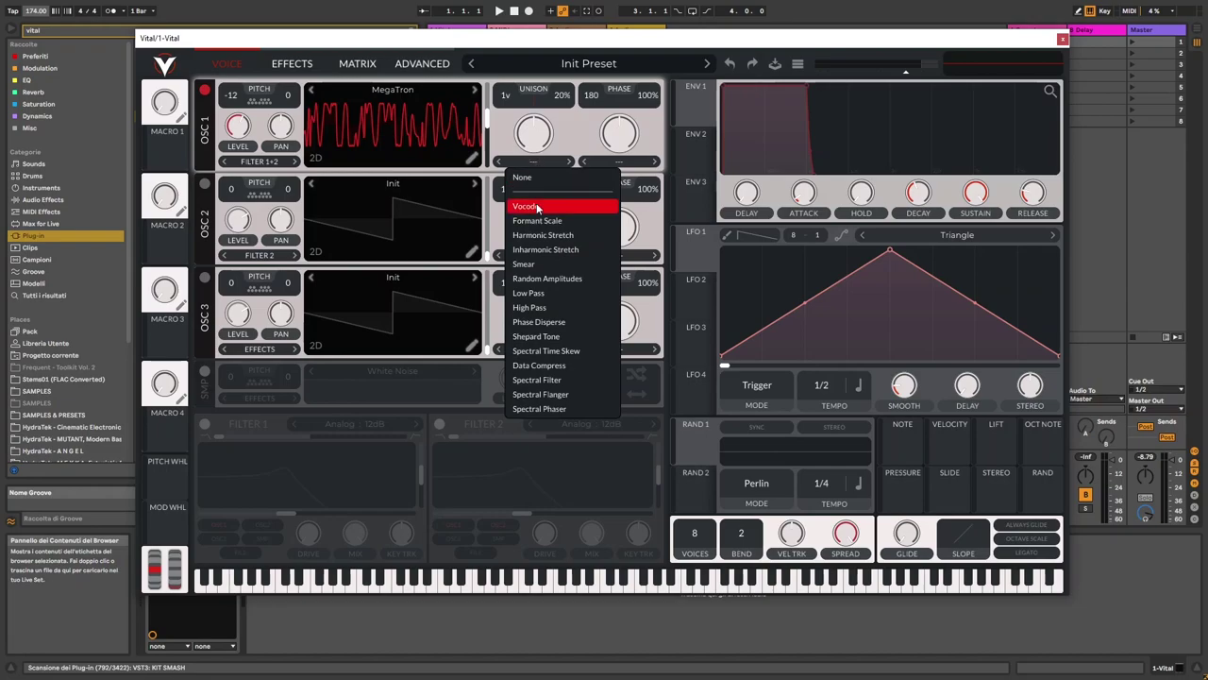
{"action": "left_click", "coordinate": [529, 206]}
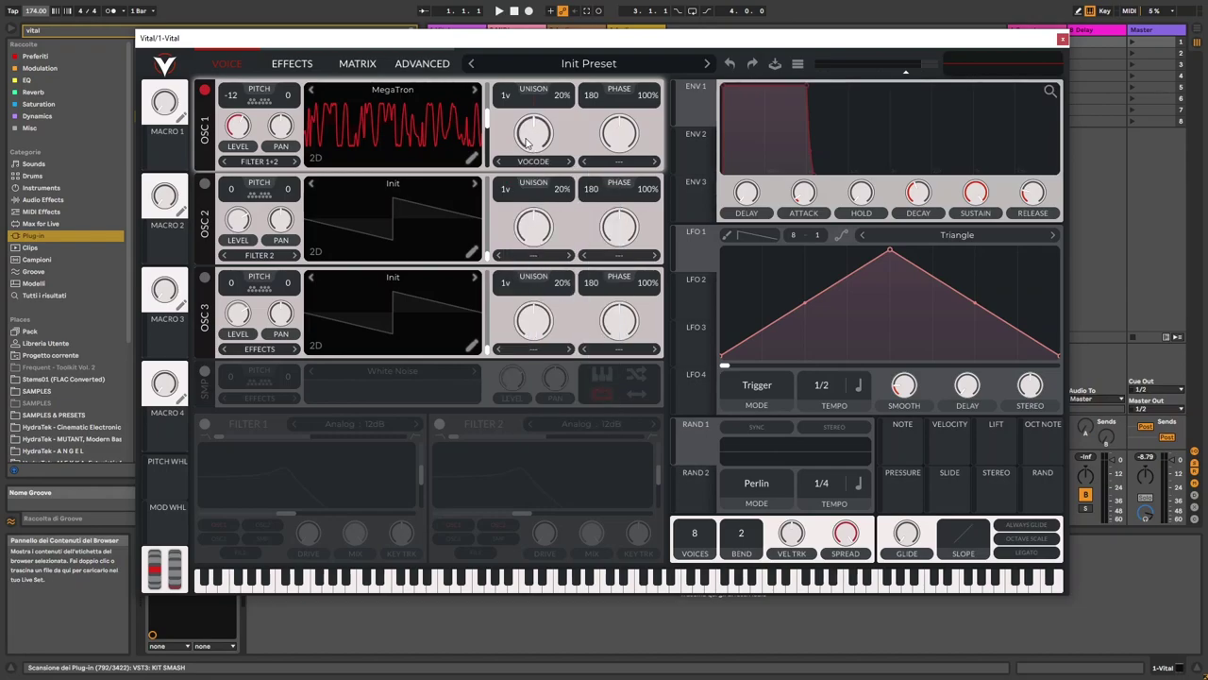
{"action": "scroll", "coordinate": [532, 137], "scroll_direction": "up", "scroll_amount": 5}
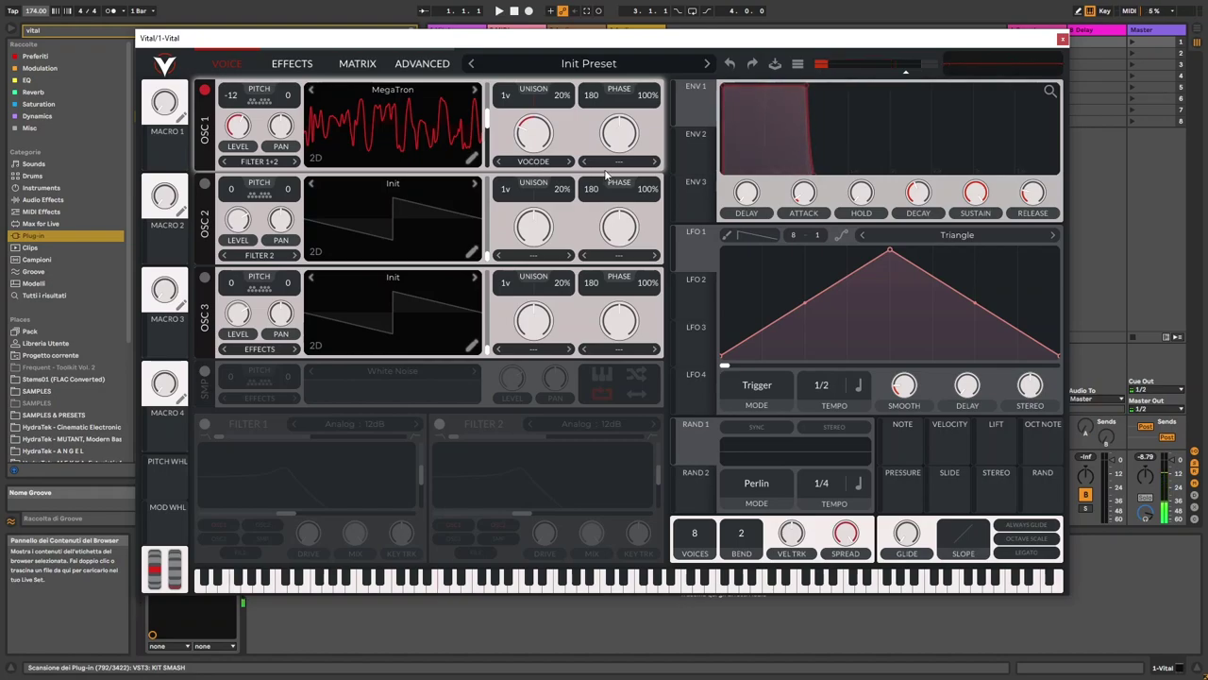
Set oscillator 1's wave morph to Bend and raise its amount.
{"action": "mouse_move", "coordinate": [621, 140]}
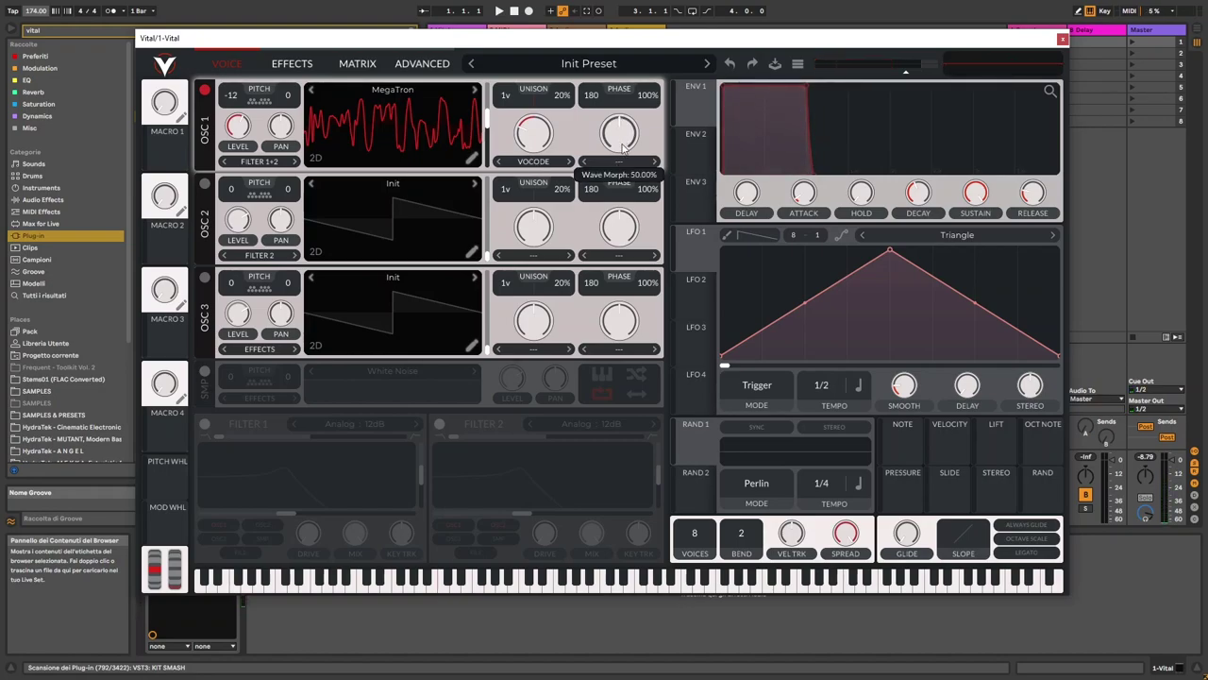
{"action": "left_click", "coordinate": [622, 163]}
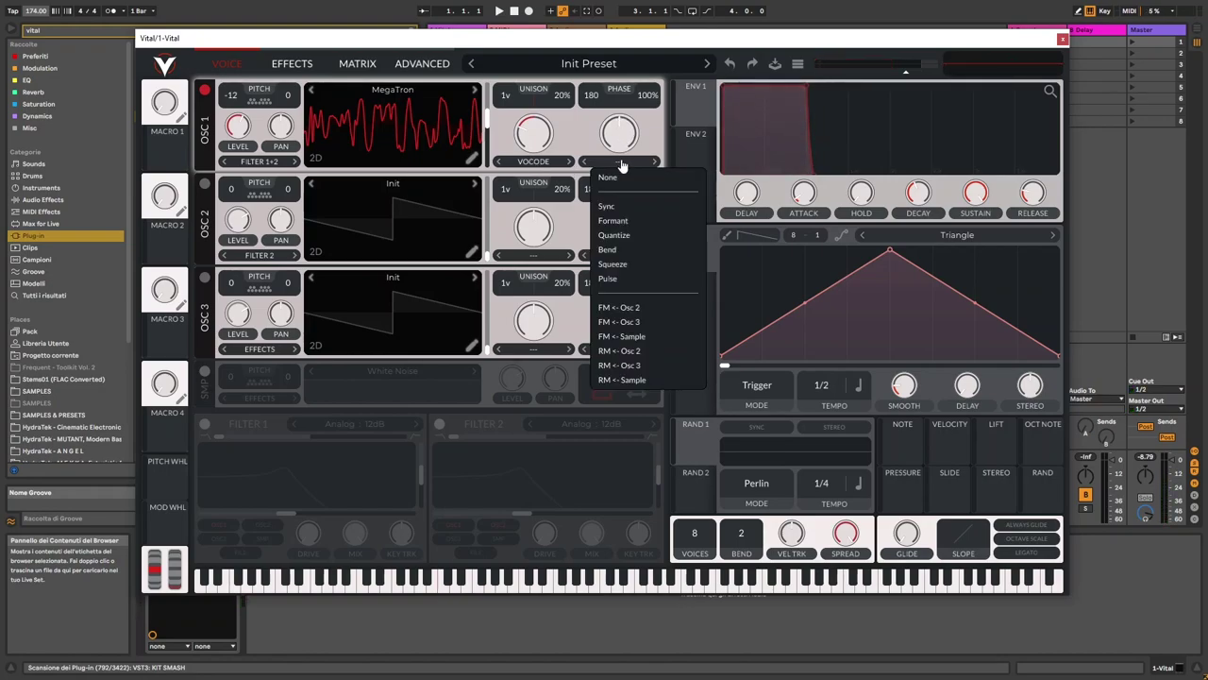
{"action": "left_click", "coordinate": [609, 249]}
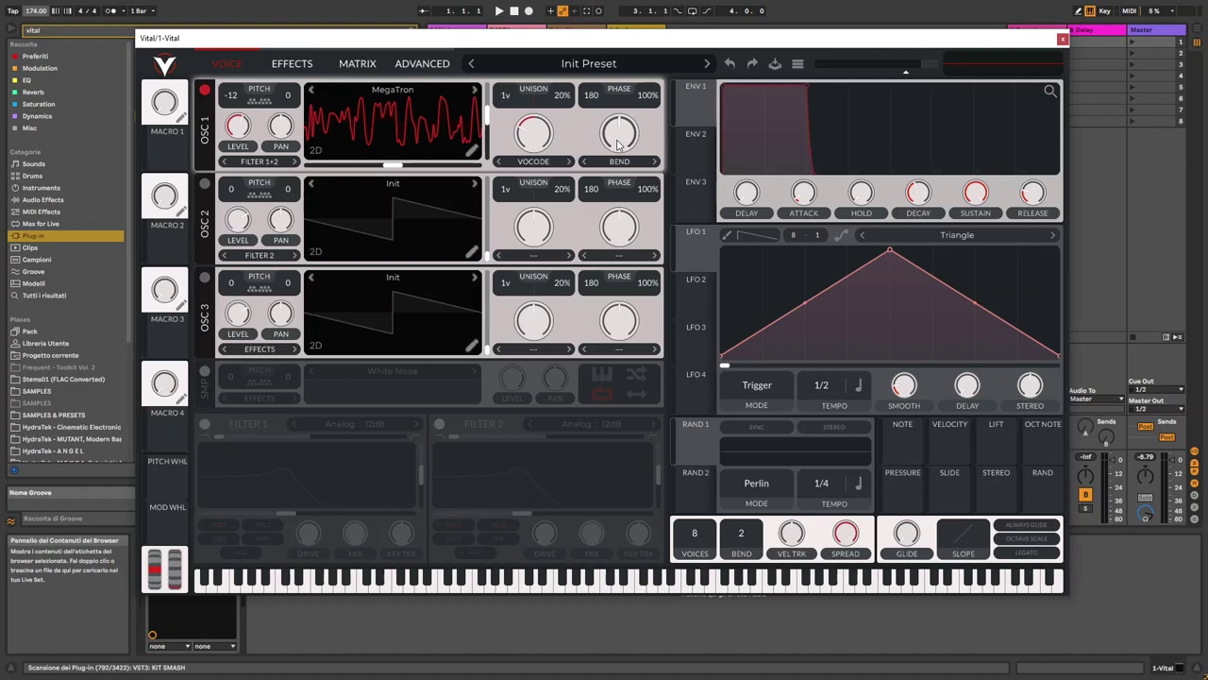
{"action": "mouse_move", "coordinate": [618, 144]}
{"action": "left_mouse_down"}
{"action": "mouse_move", "coordinate": [622, 121]}
{"action": "mouse_move", "coordinate": [619, 143]}
{"action": "left_mouse_up"}
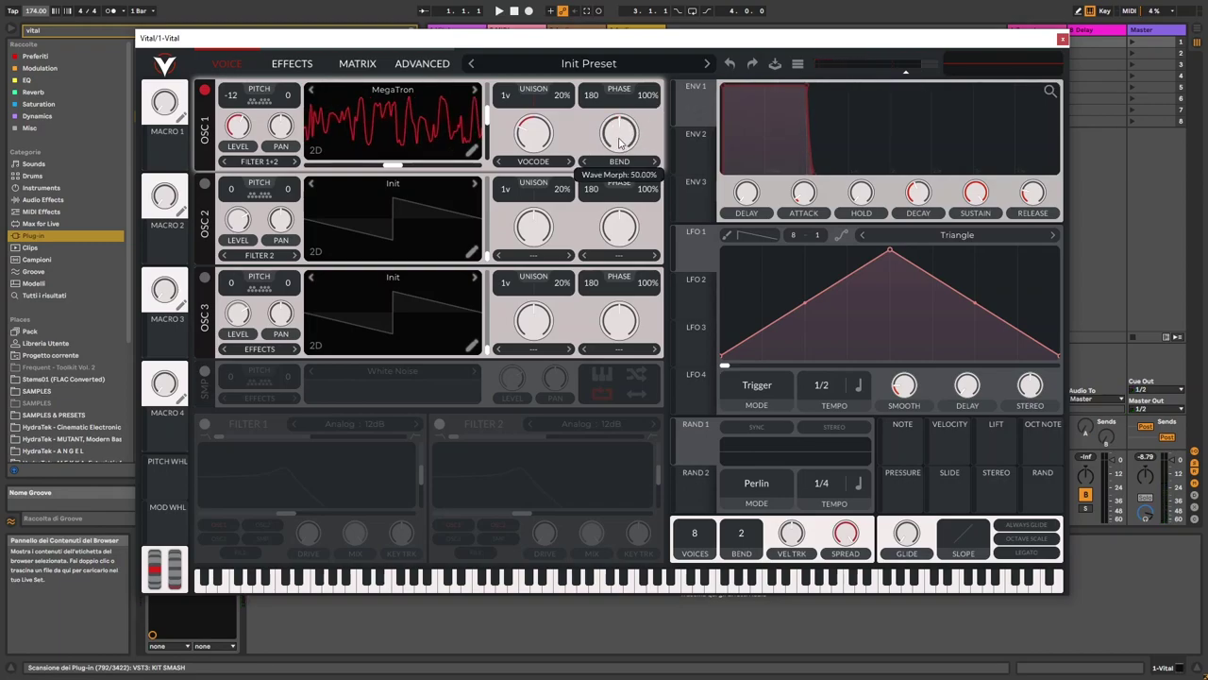
Switch on oscillator 2 and load the Water Razor wavetable into it.
{"action": "left_click", "coordinate": [203, 184]}
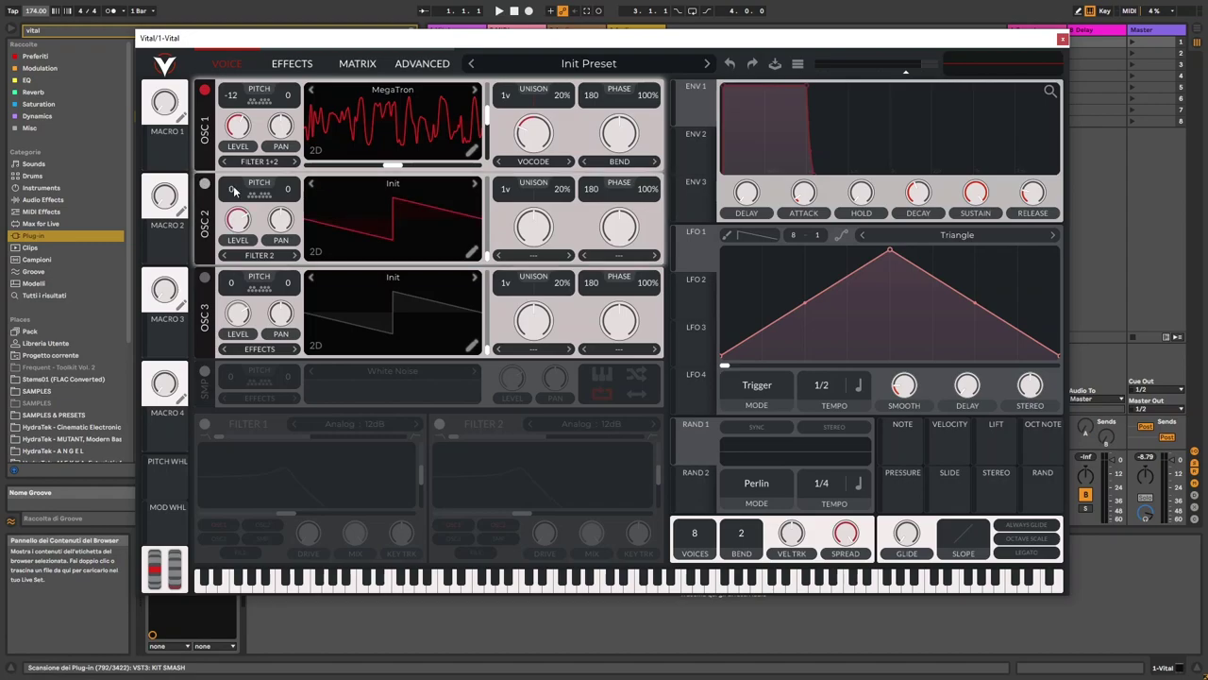
{"action": "left_click", "coordinate": [384, 187]}
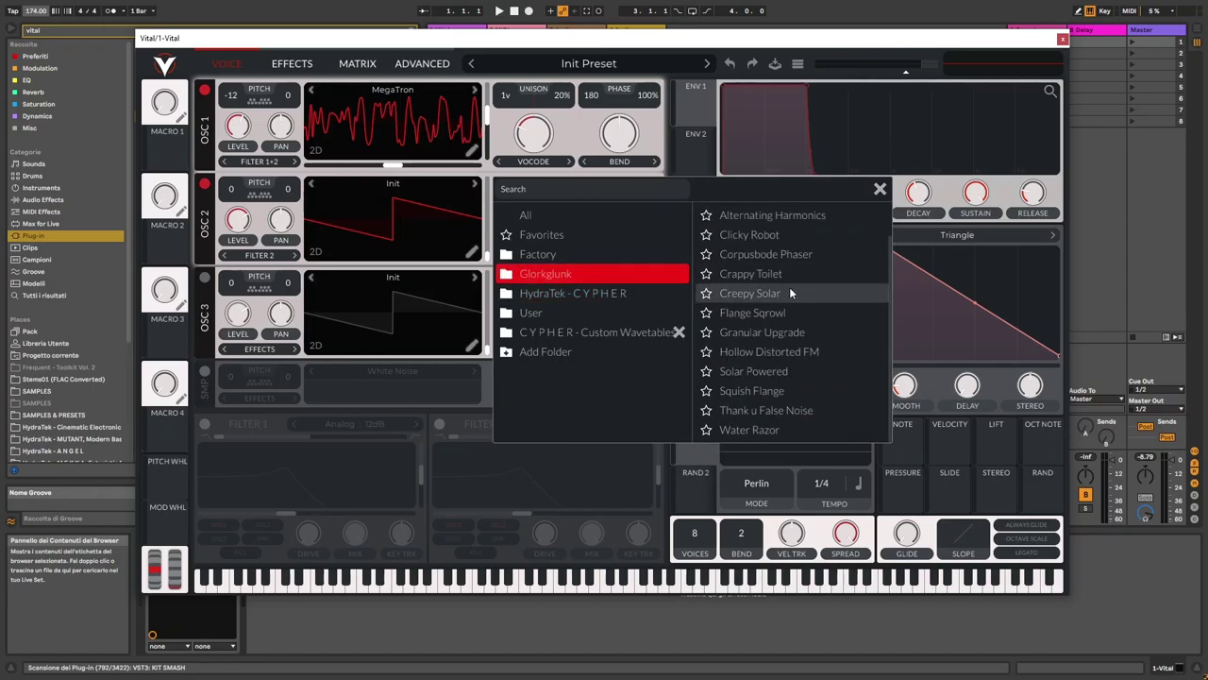
{"action": "left_click", "coordinate": [756, 429]}
{"action": "left_click", "coordinate": [880, 188]}
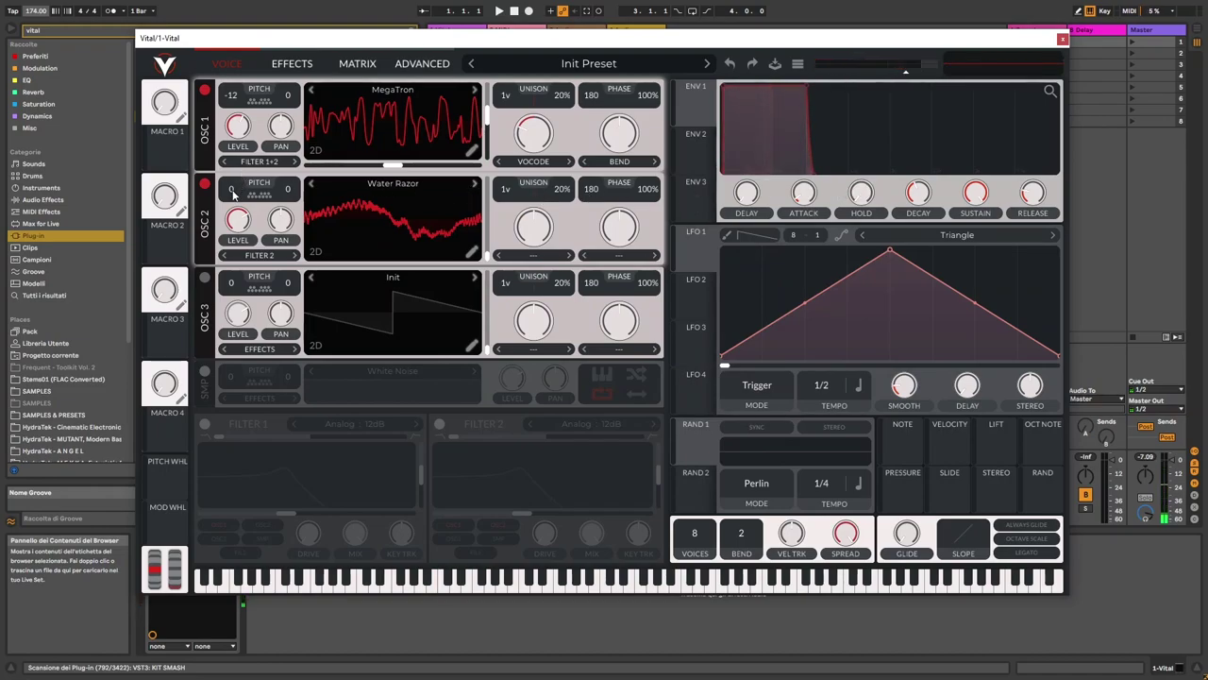
Transpose oscillator 2 to -12 semitones, lower its level, and set its morph to Bend.
{"action": "left_click_drag", "start_coordinate": [230, 192], "coordinate": [229, 198]}
{"action": "left_click_drag", "start_coordinate": [242, 219], "coordinate": [243, 274]}
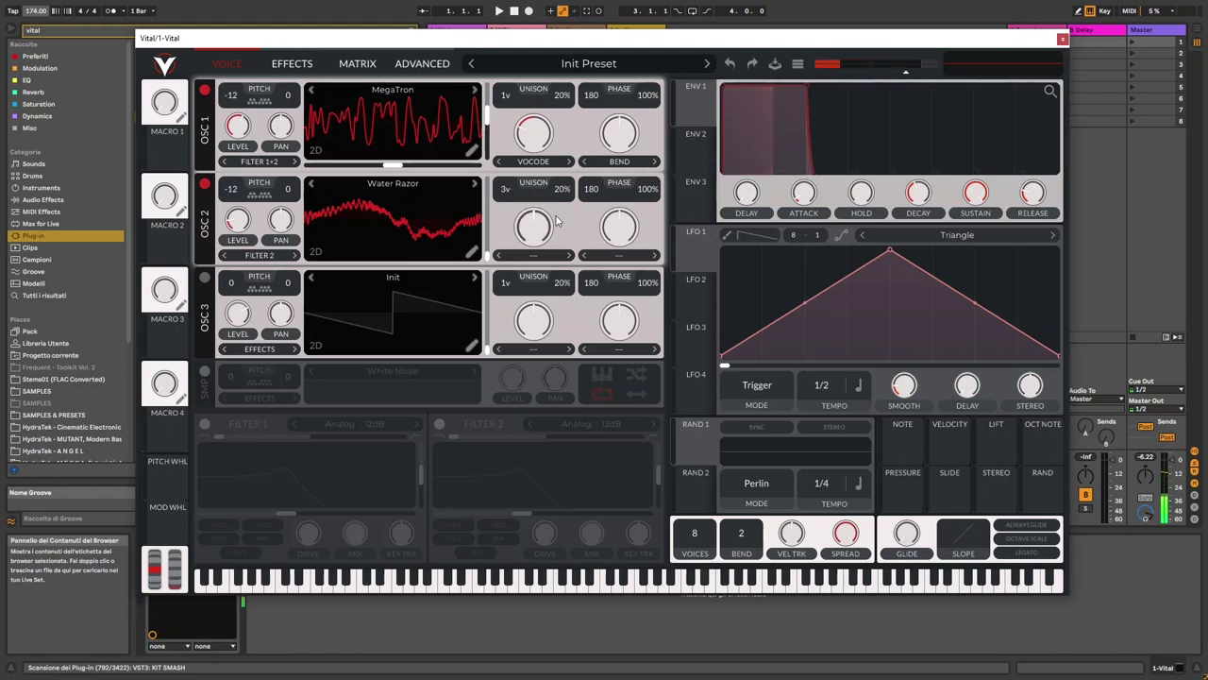
{"action": "left_click", "coordinate": [628, 257]}
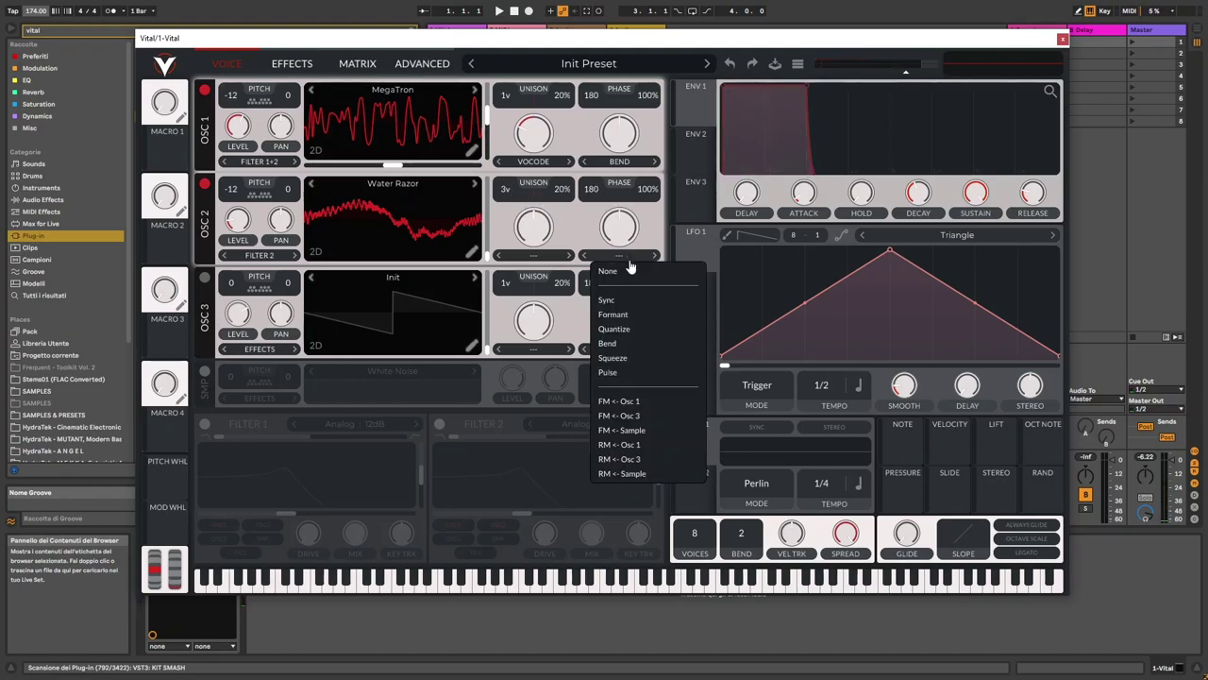
{"action": "left_click", "coordinate": [618, 345]}
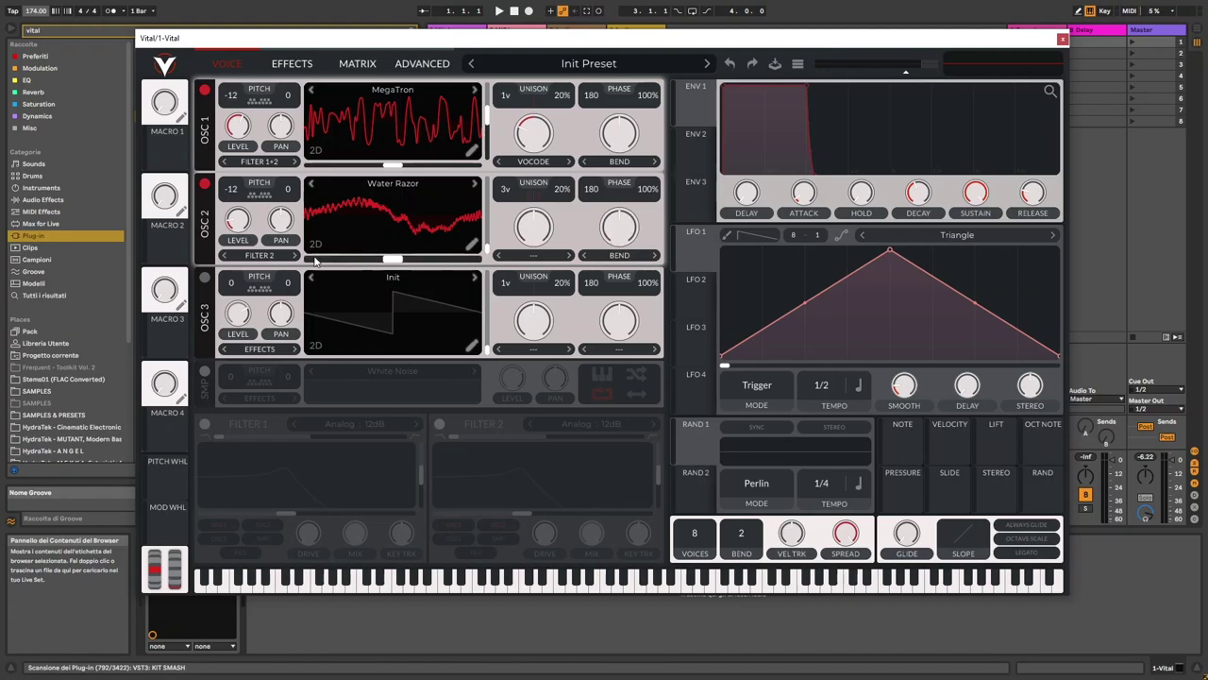
Route oscillator 2 to Filter 1+2, then enable oscillator 3 with the Factory Classic Fade wavetable.
{"action": "left_click", "coordinate": [260, 256]}
{"action": "left_click", "coordinate": [263, 302]}
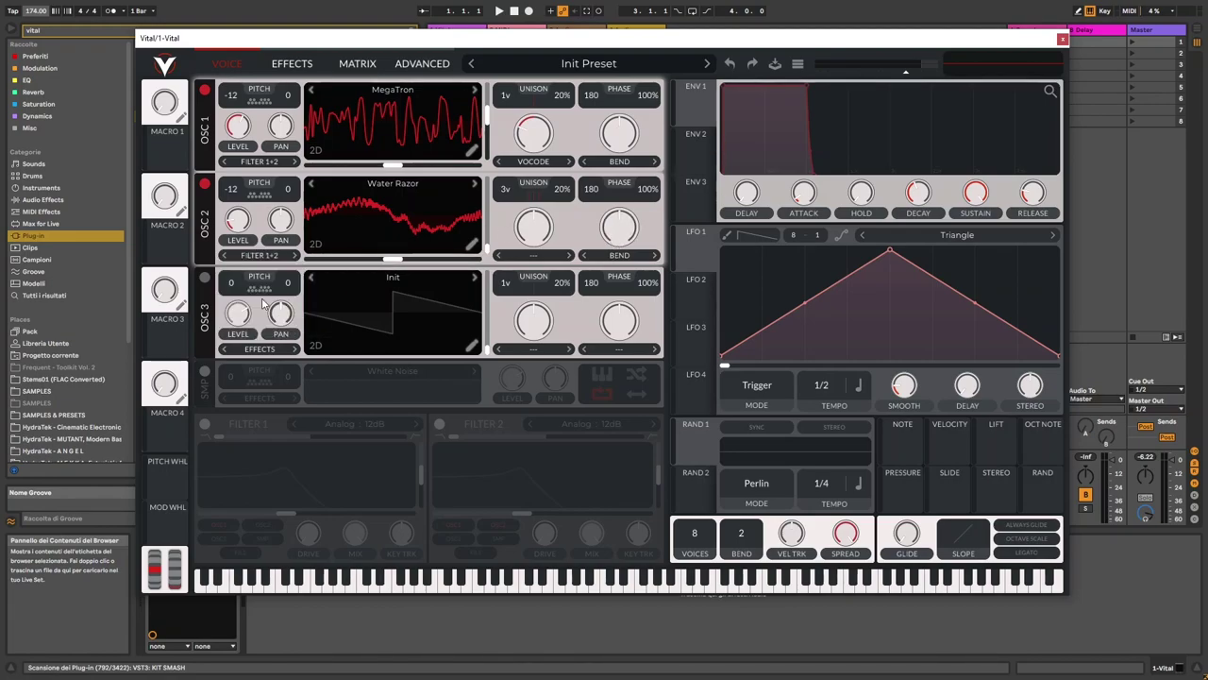
{"action": "left_click", "coordinate": [203, 280]}
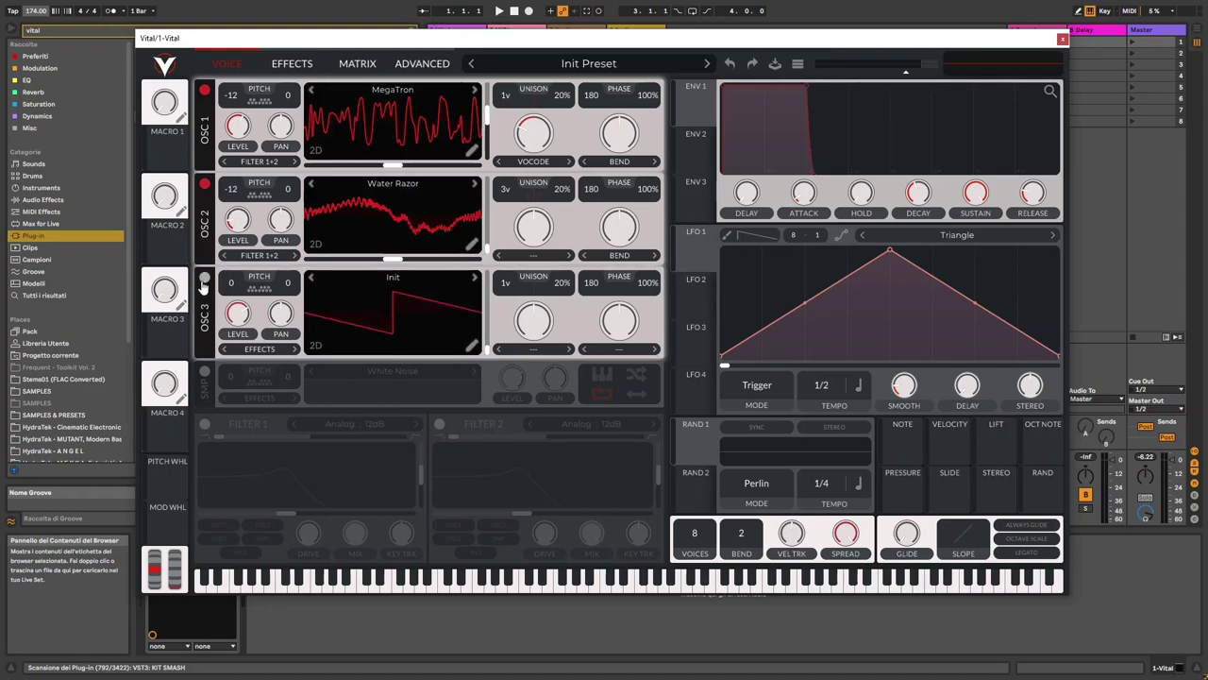
{"action": "left_click", "coordinate": [383, 278]}
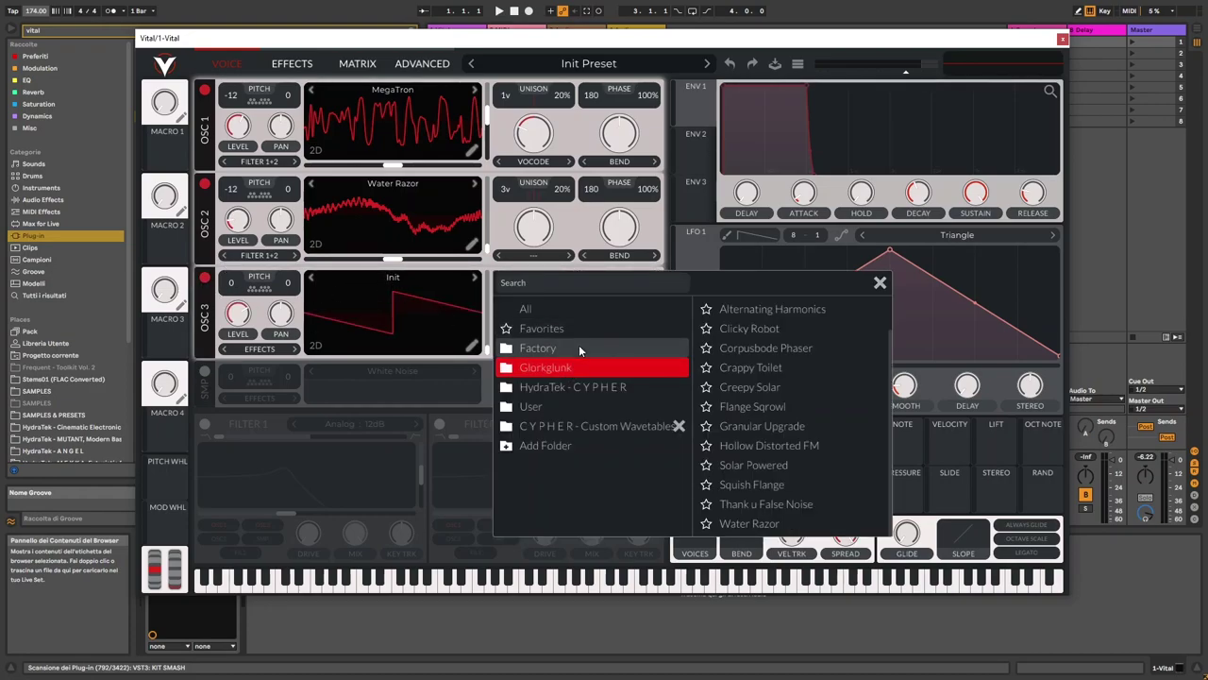
{"action": "left_click", "coordinate": [579, 345]}
{"action": "left_click", "coordinate": [782, 330]}
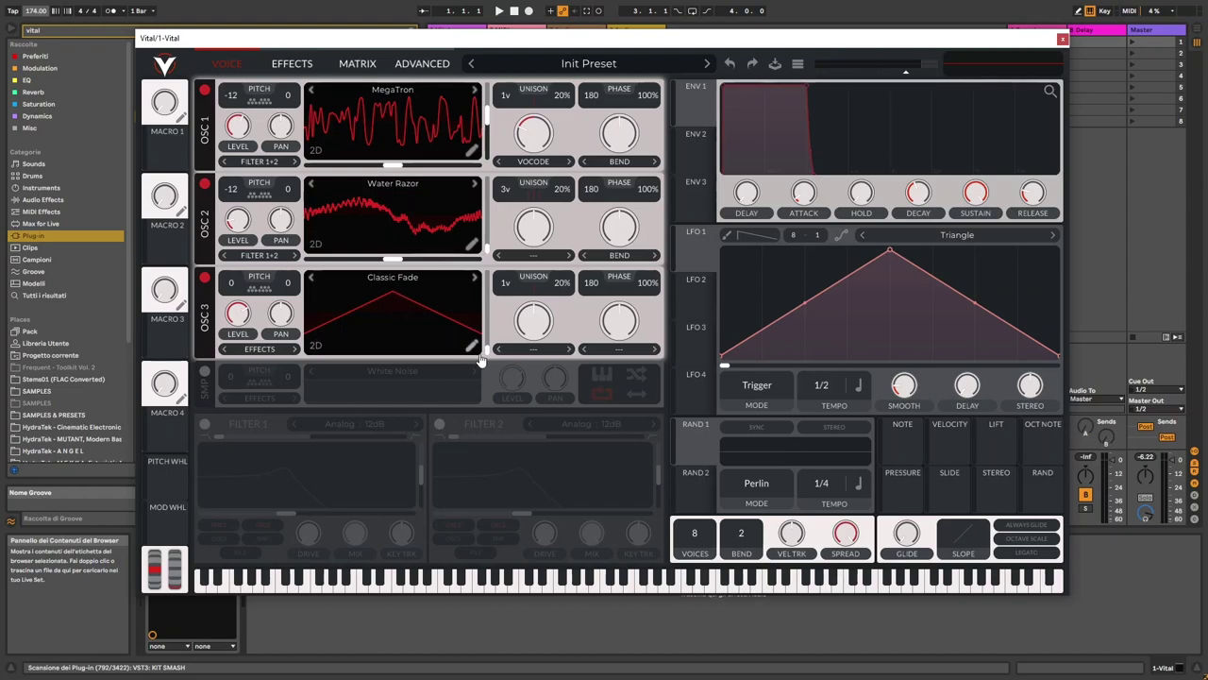
Move oscillator 3's wavetable frame to a ramp, lower its level, and use 11 unison voices.
{"action": "left_click_drag", "start_coordinate": [489, 351], "coordinate": [490, 327]}
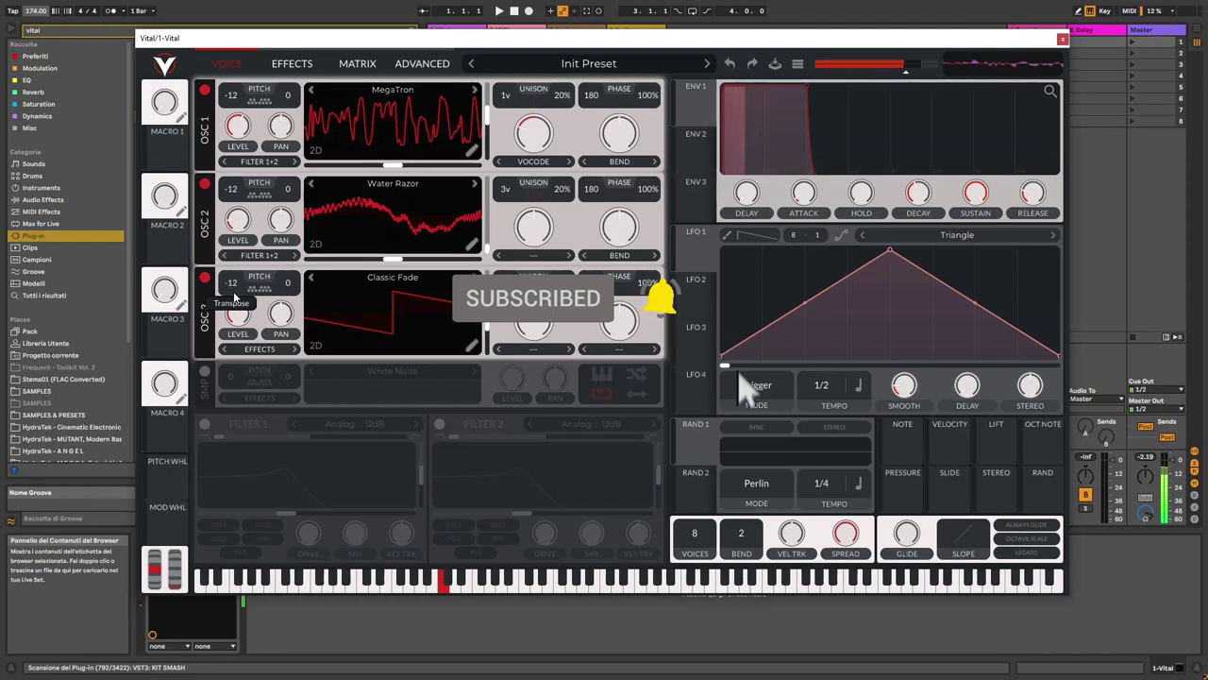
{"action": "mouse_move", "coordinate": [243, 316]}
{"action": "left_click_drag", "start_coordinate": [244, 324], "coordinate": [243, 335]}
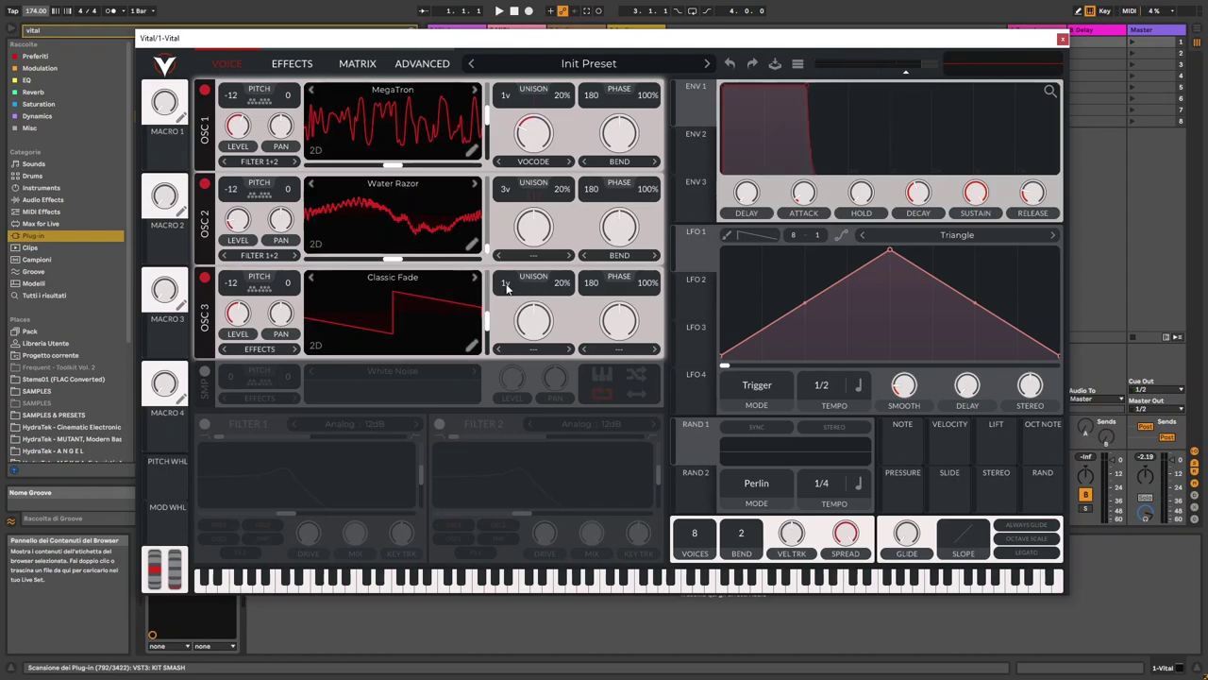
{"action": "left_click_drag", "start_coordinate": [506, 280], "coordinate": [525, 226]}
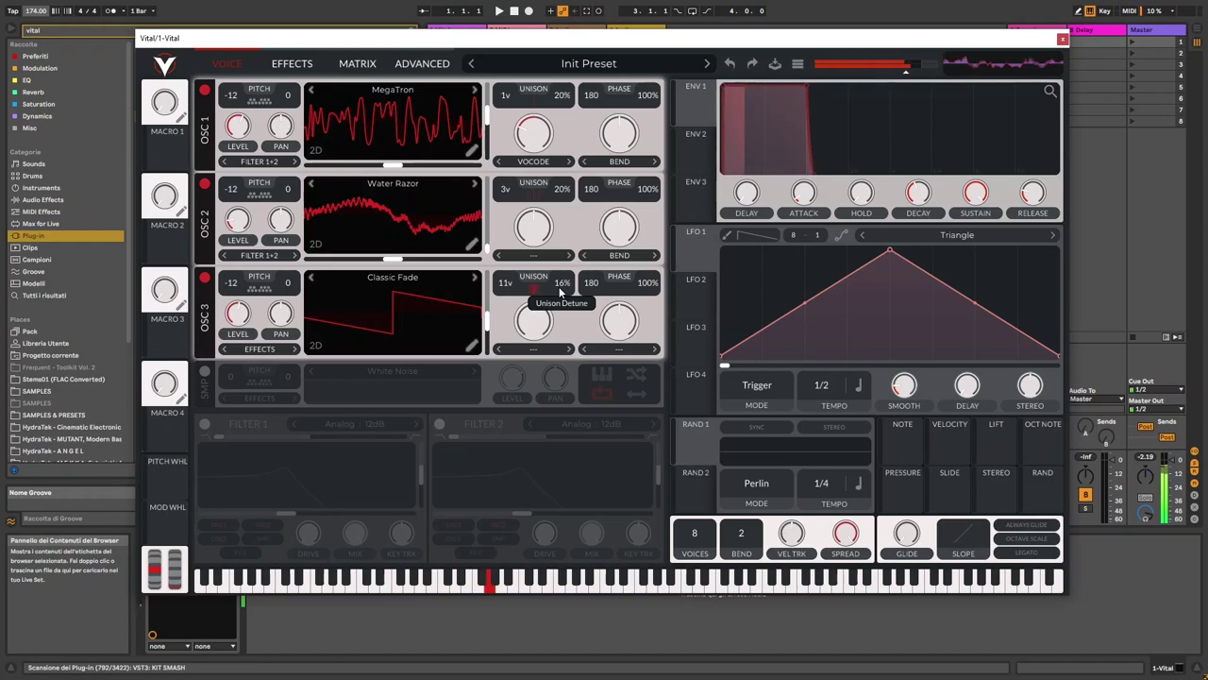
Give oscillator 3 FM from oscillator 1, adjust the FM amount, and route it to Filter 2.
{"action": "left_click", "coordinate": [624, 350]}
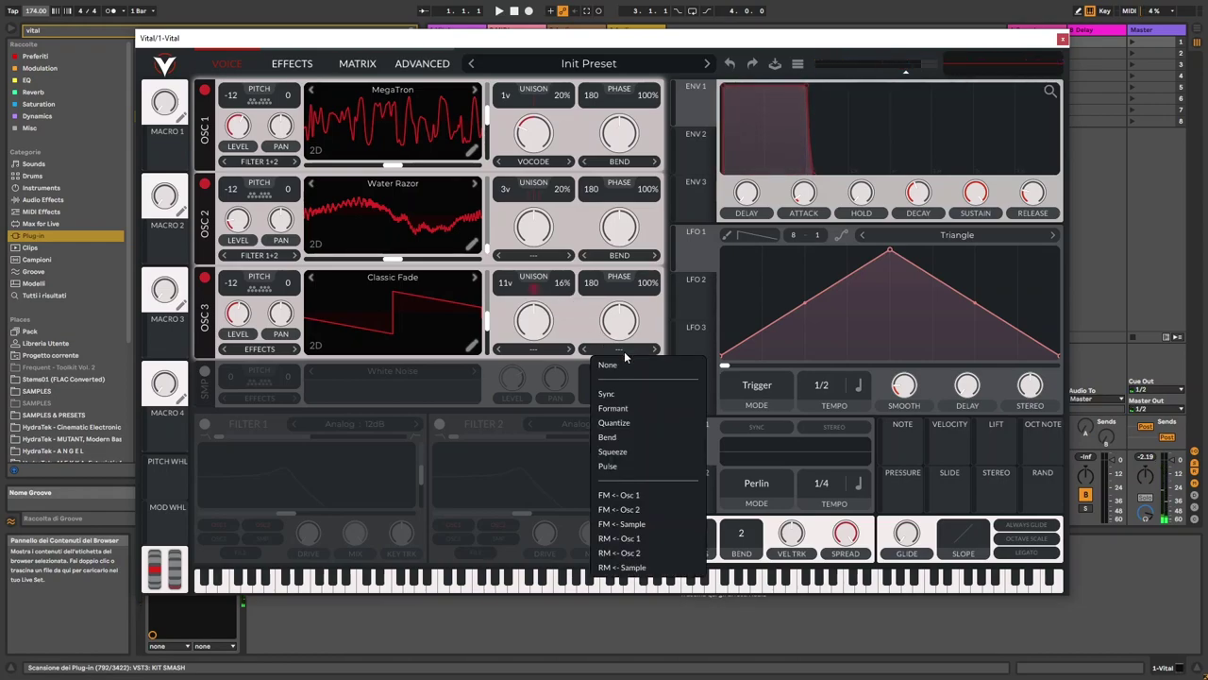
{"action": "left_click", "coordinate": [631, 495]}
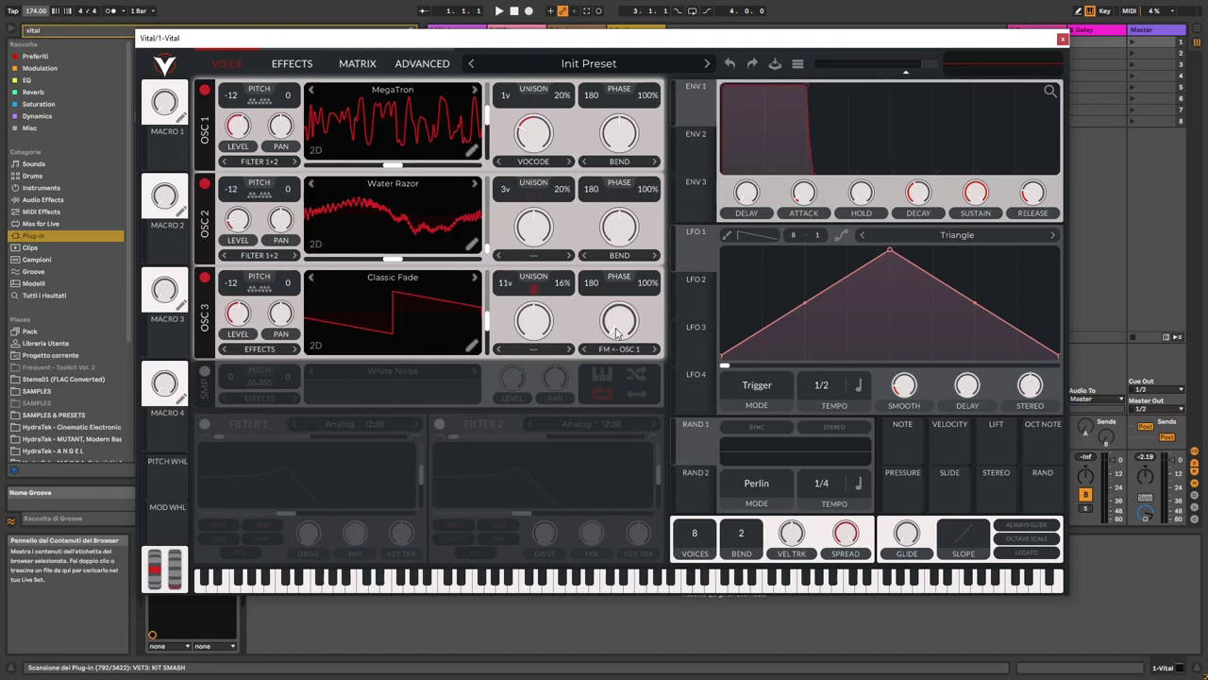
{"action": "mouse_move", "coordinate": [618, 332]}
{"action": "left_mouse_down"}
{"action": "mouse_move", "coordinate": [623, 312]}
{"action": "mouse_move", "coordinate": [620, 345]}
{"action": "left_mouse_up"}
{"action": "left_click", "coordinate": [251, 352]}
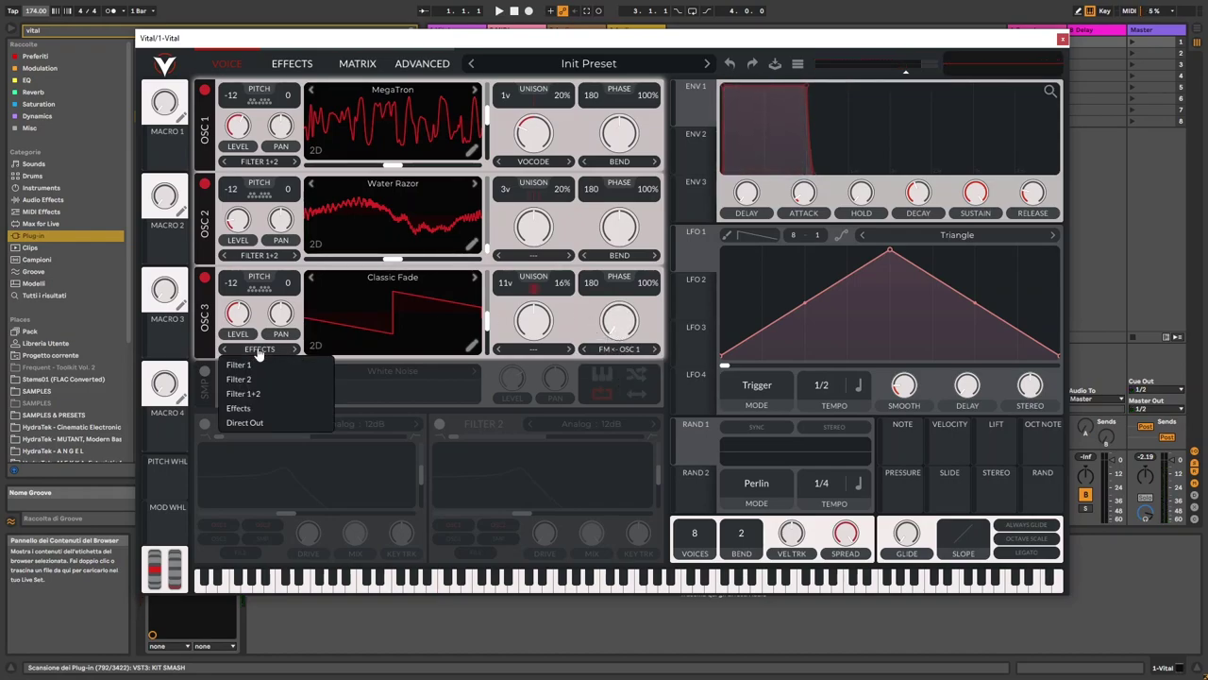
{"action": "left_click", "coordinate": [267, 379]}
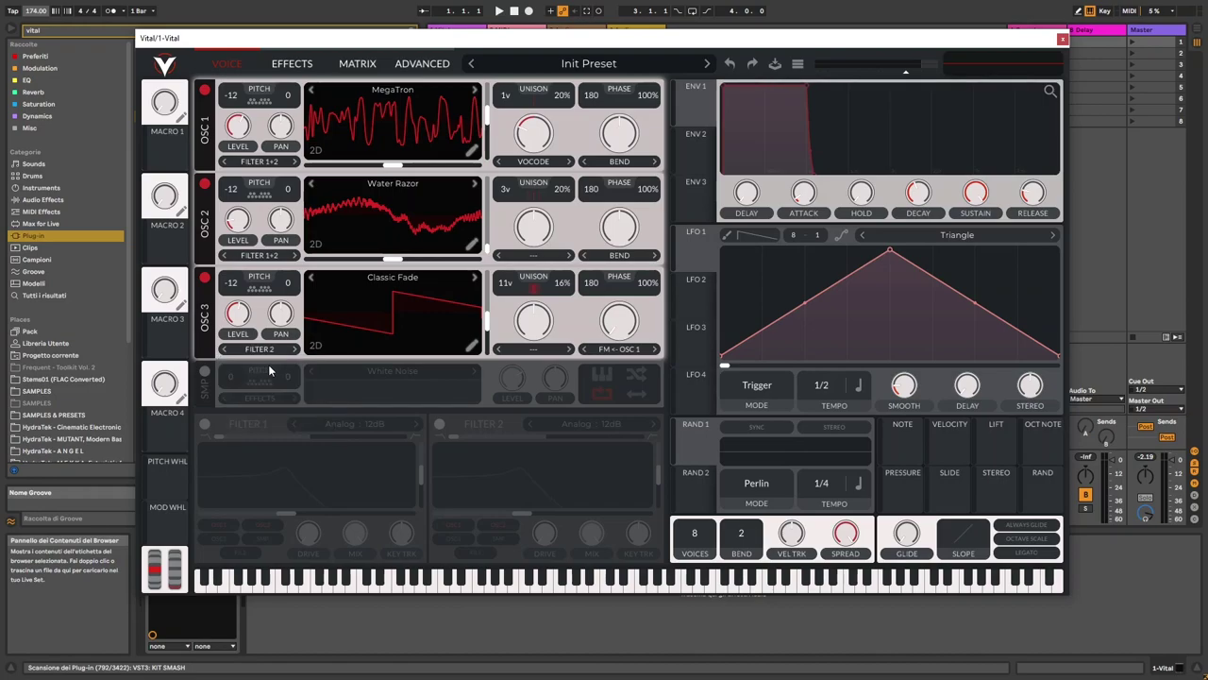
Enable the White Noise sample layer and turn its level down to about 0.02.
{"action": "left_click", "coordinate": [204, 371]}
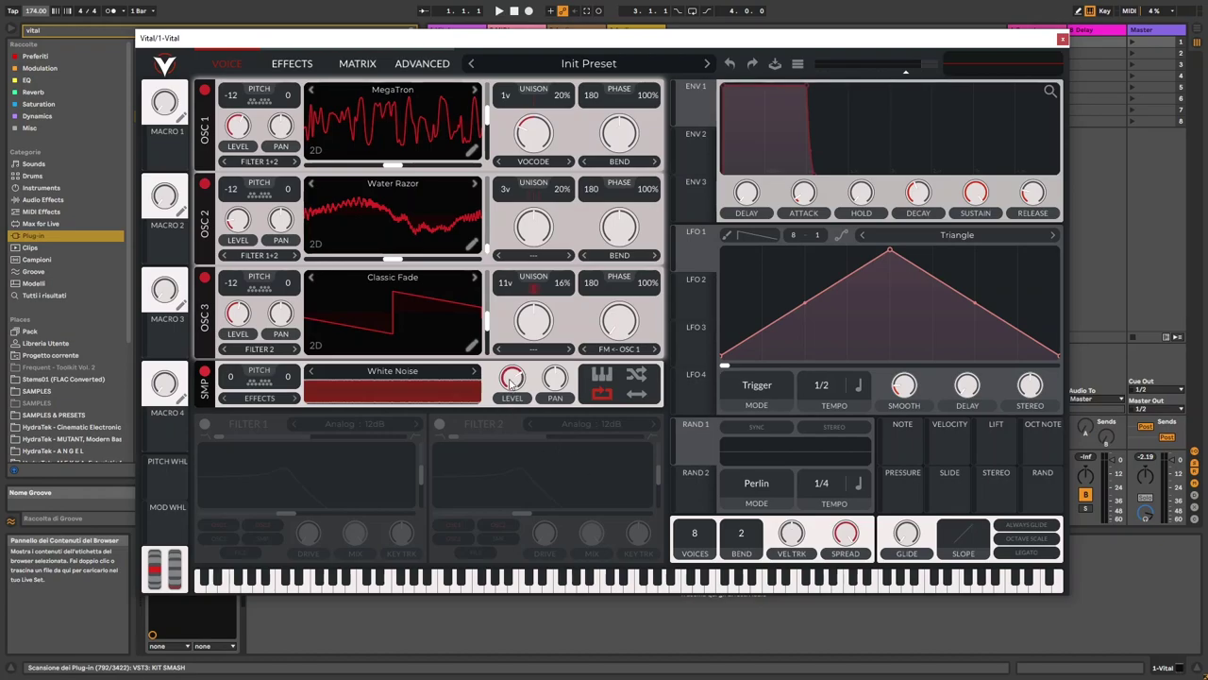
{"action": "mouse_move", "coordinate": [504, 393]}
{"action": "left_click_drag", "start_coordinate": [501, 426], "coordinate": [500, 428]}
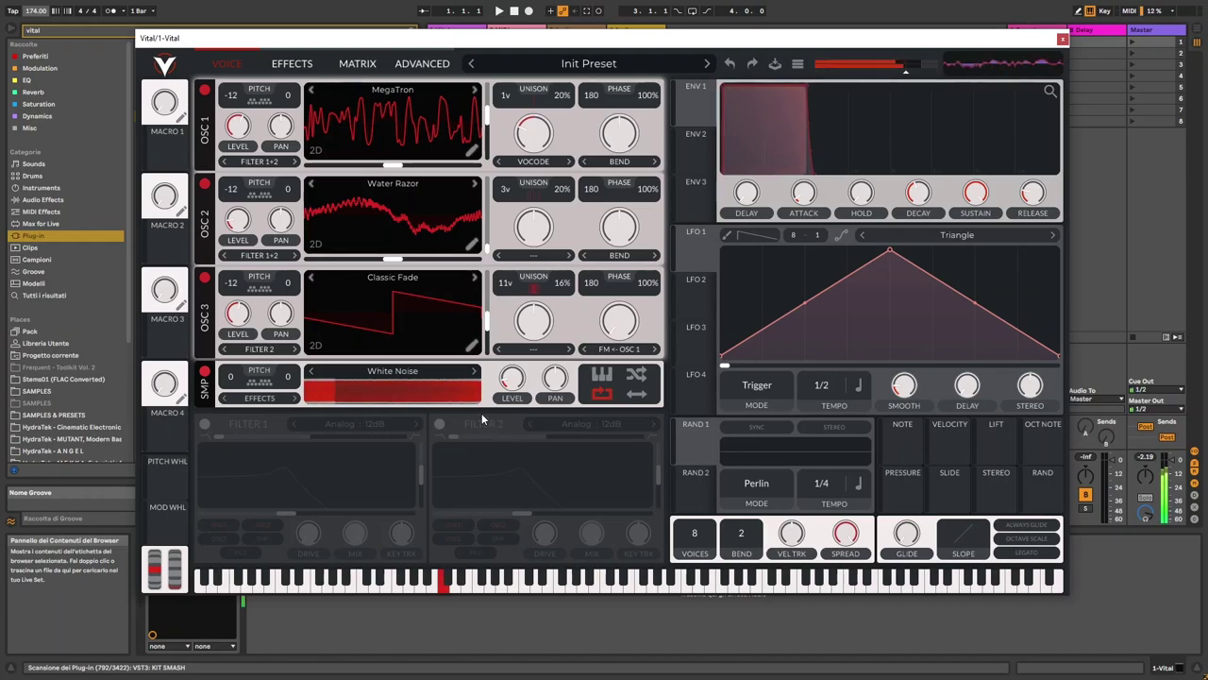
{"action": "left_click", "coordinate": [255, 399]}
Route the noise layer to Filter 2, adjust the envelope release, and set voice spread to about 48%.
{"action": "left_click", "coordinate": [240, 422]}
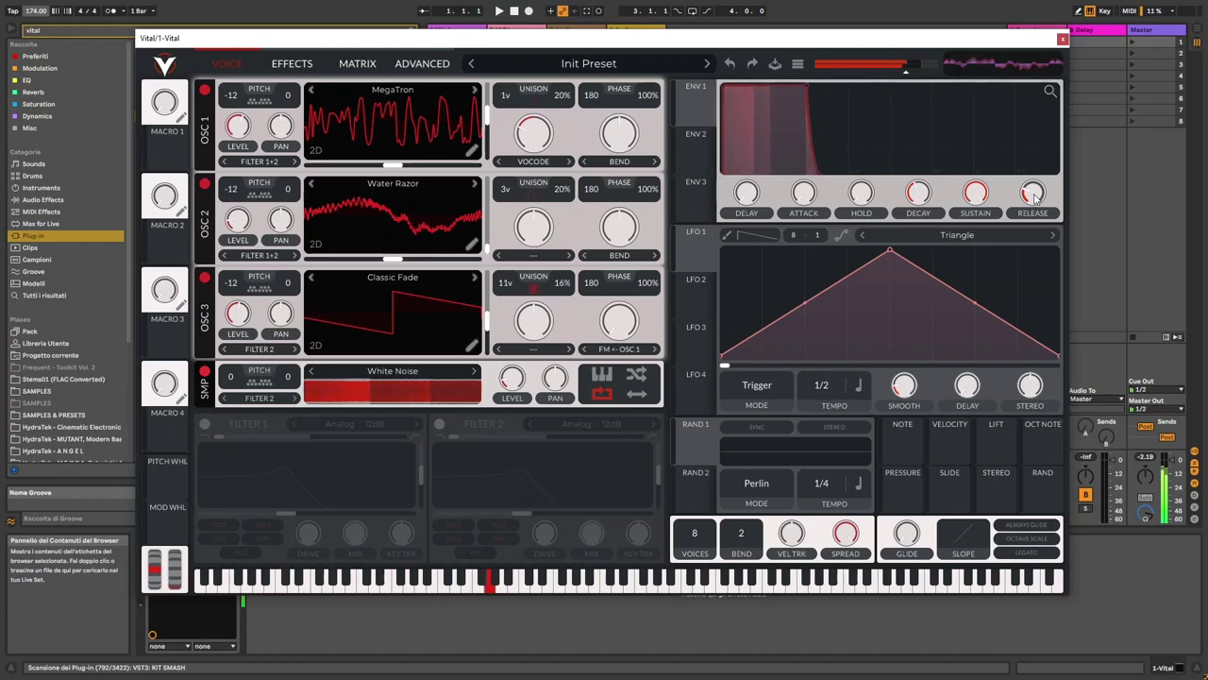
{"action": "mouse_move", "coordinate": [1034, 195]}
{"action": "scroll", "coordinate": [1034, 195], "scroll_direction": "down", "scroll_amount": 2}
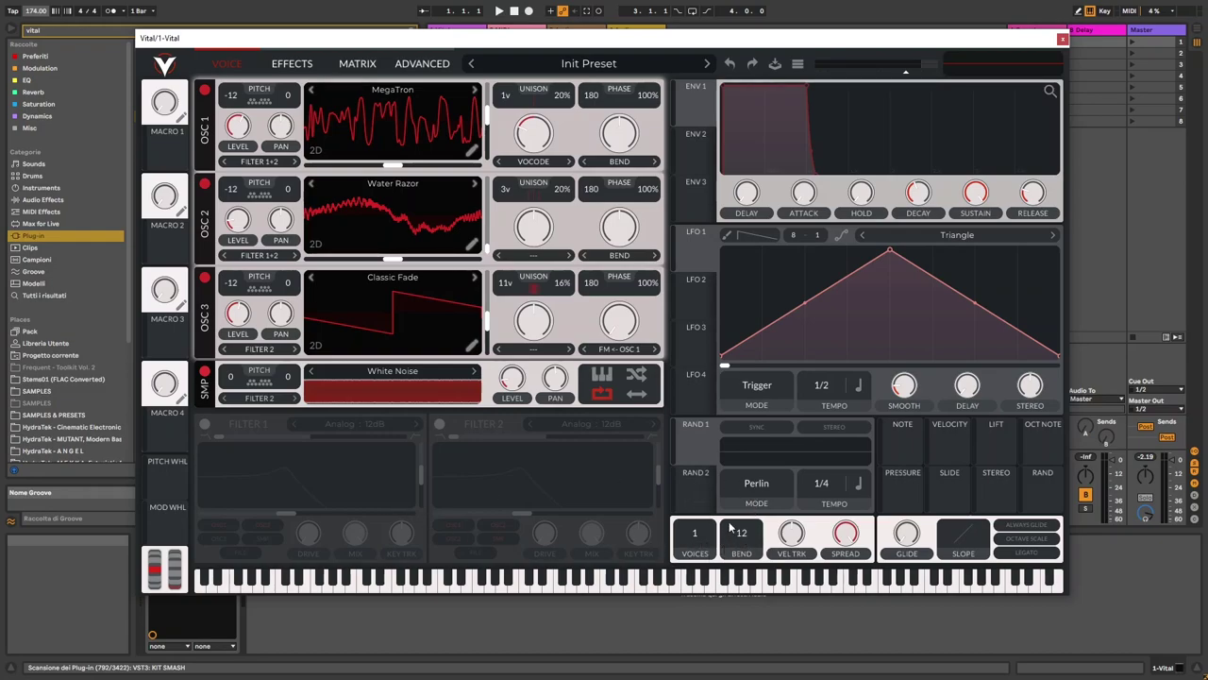
{"action": "scroll", "coordinate": [743, 536], "scroll_direction": "up", "scroll_amount": 1}
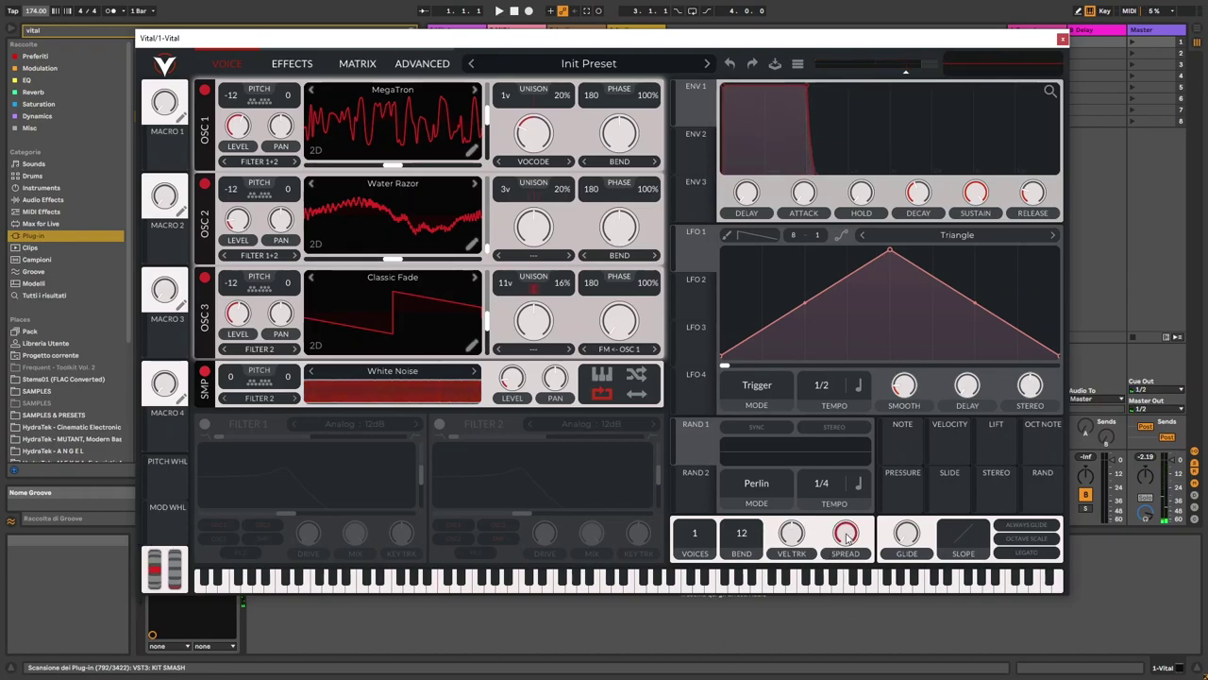
{"action": "left_click_drag", "start_coordinate": [847, 537], "coordinate": [847, 587]}
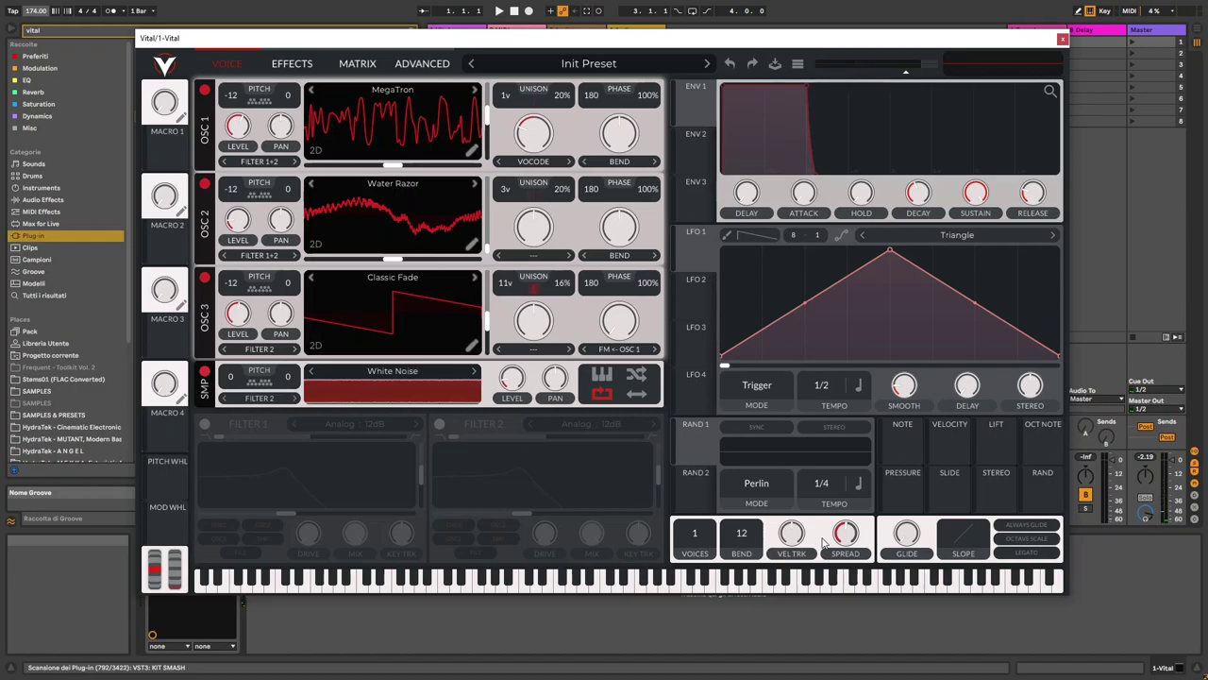
Make Filter 1 a Dirty filter with about 86% resonance, more drive and -100% key tracking.
{"action": "left_click", "coordinate": [205, 424]}
{"action": "left_click", "coordinate": [336, 424]}
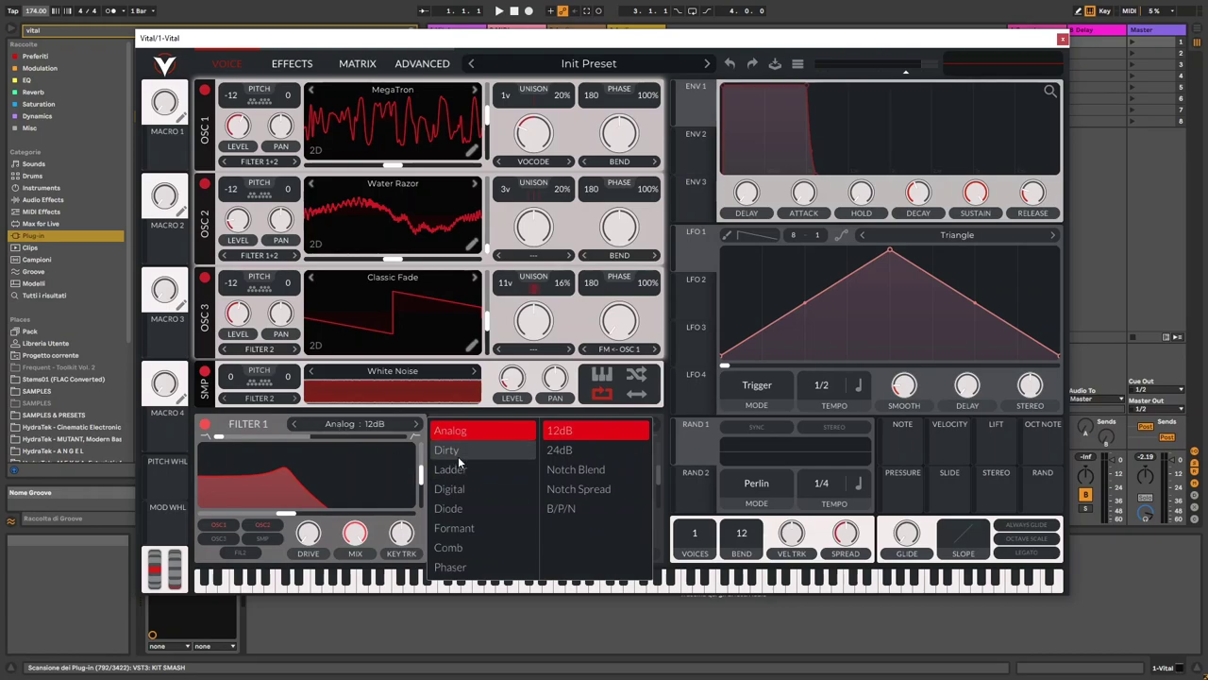
{"action": "left_click", "coordinate": [458, 452]}
{"action": "left_click", "coordinate": [352, 465]}
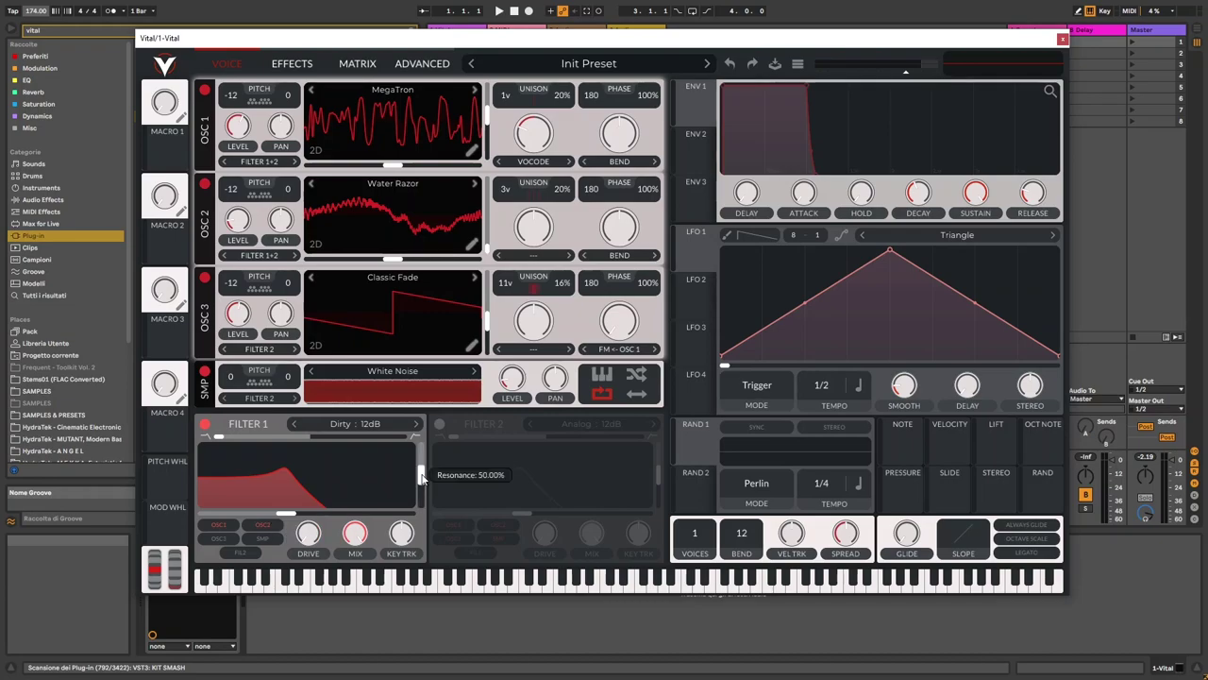
{"action": "left_click_drag", "start_coordinate": [421, 477], "coordinate": [421, 451]}
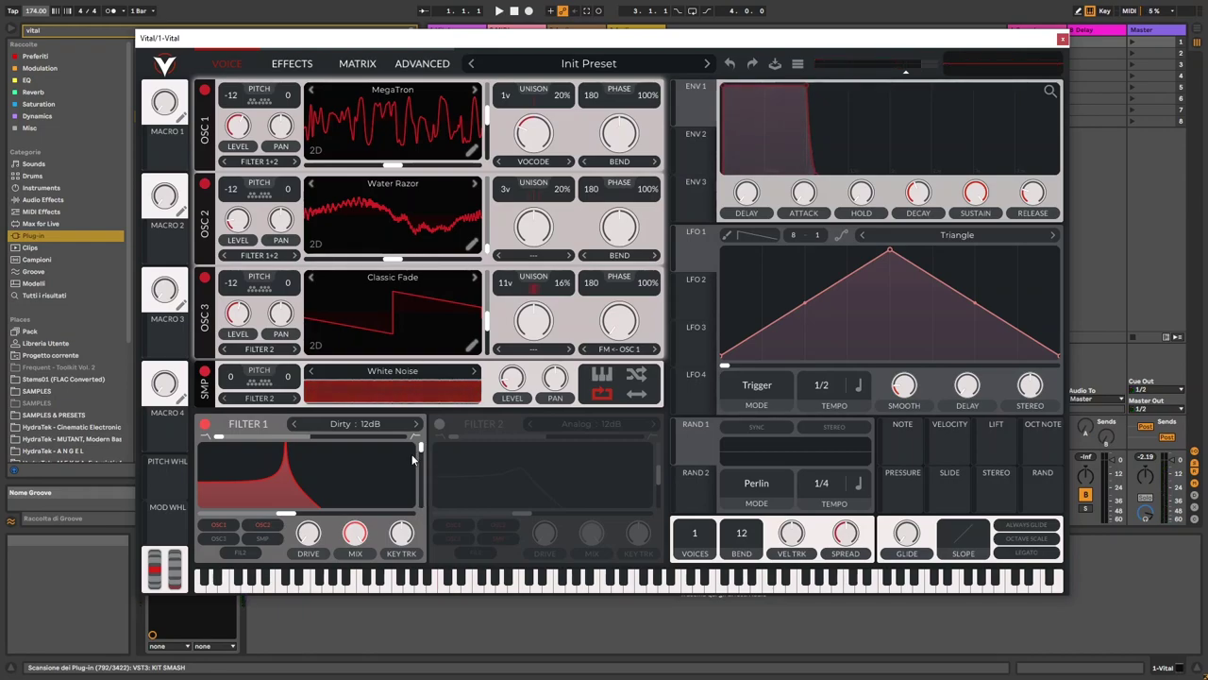
{"action": "left_click_drag", "start_coordinate": [308, 533], "coordinate": [330, 444]}
{"action": "left_click_drag", "start_coordinate": [403, 535], "coordinate": [393, 592]}
Switch on Filter 2 as a Low High Comb and adjust its blend.
{"action": "left_click", "coordinate": [439, 423]}
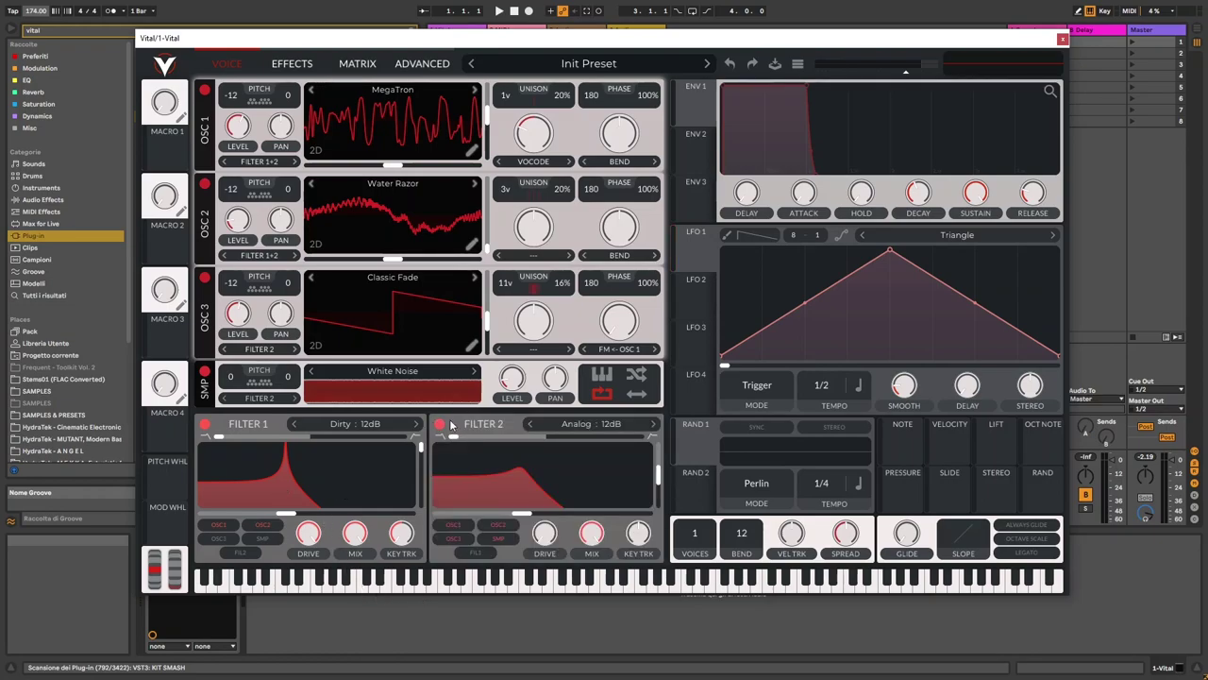
{"action": "left_click", "coordinate": [558, 433]}
{"action": "left_click", "coordinate": [694, 547]}
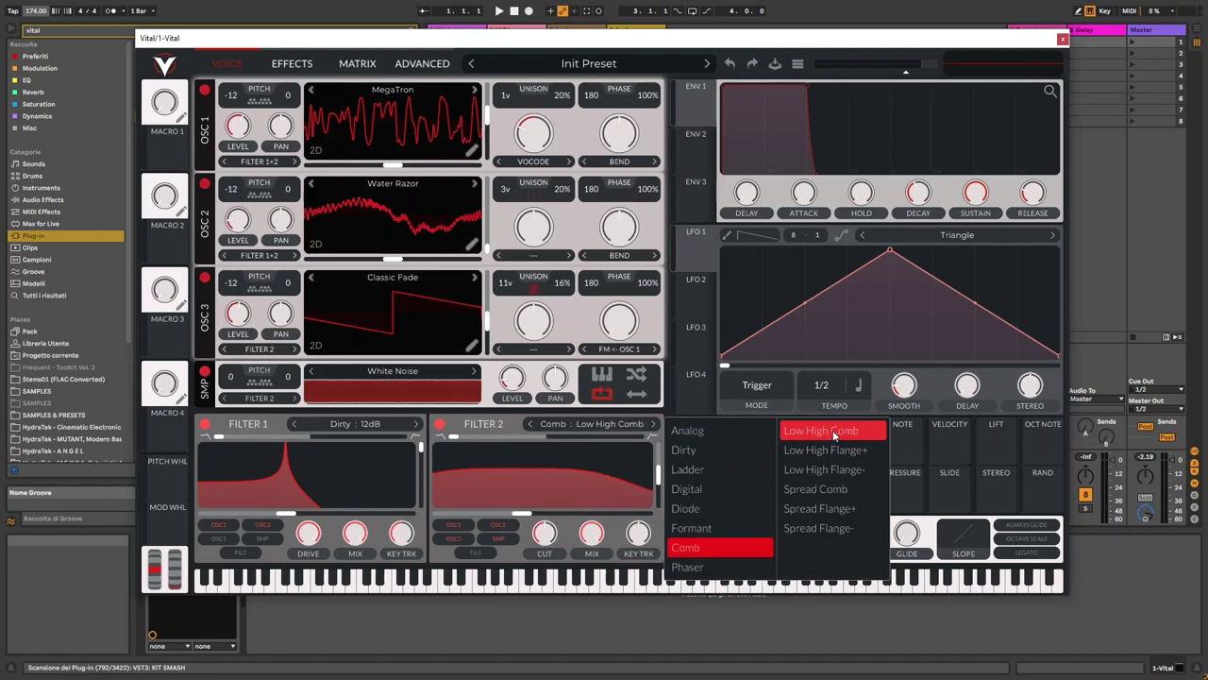
{"action": "left_click", "coordinate": [605, 440]}
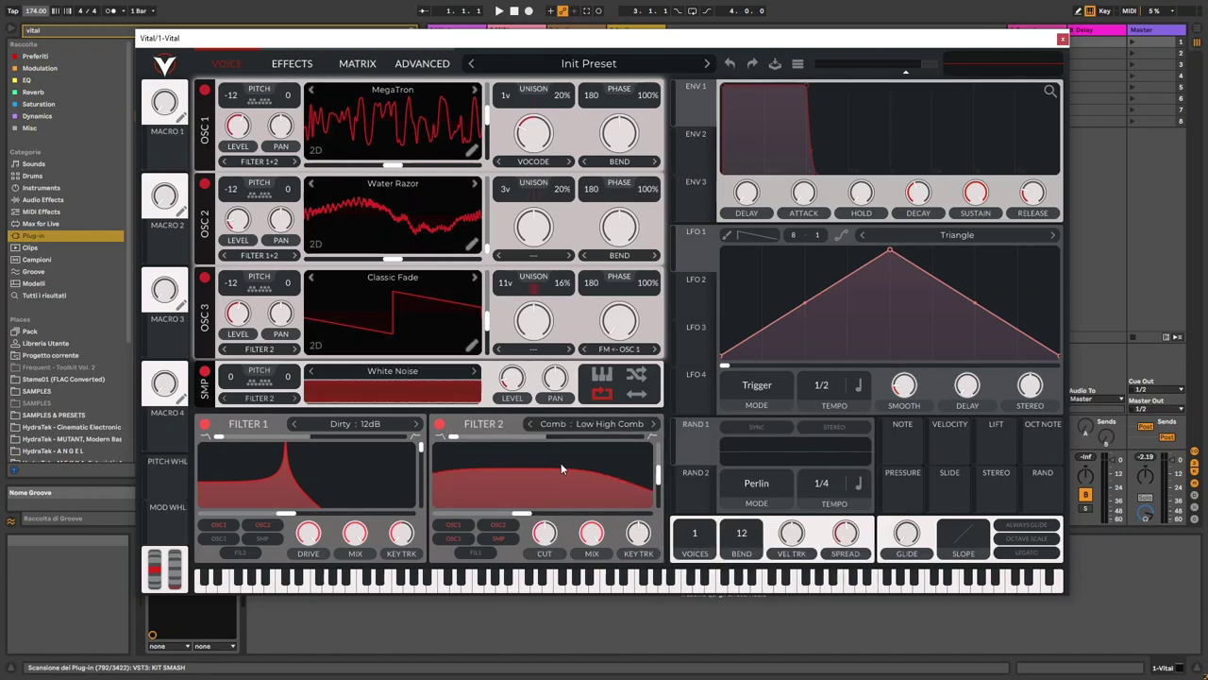
{"action": "left_click_drag", "start_coordinate": [454, 439], "coordinate": [546, 439]}
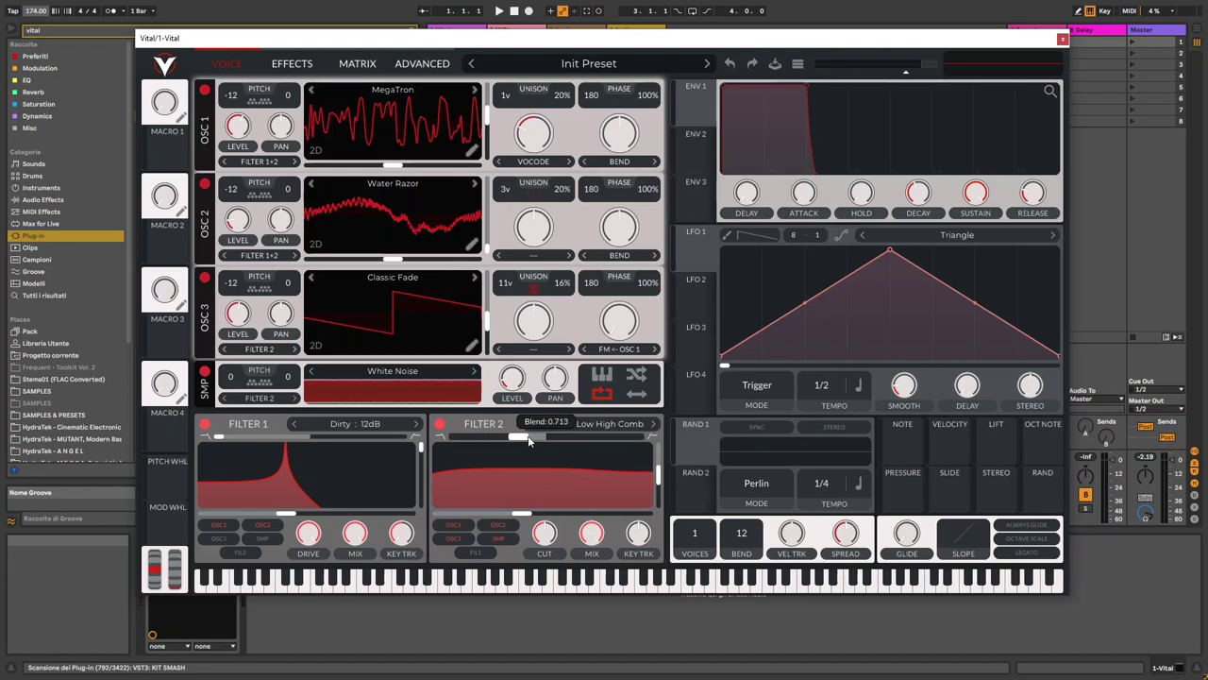
Feed Filter 1 into Filter 2: cutoff about 490 Hz, resonance 77%, key tracking 100%, mix down.
{"action": "left_click", "coordinate": [477, 556]}
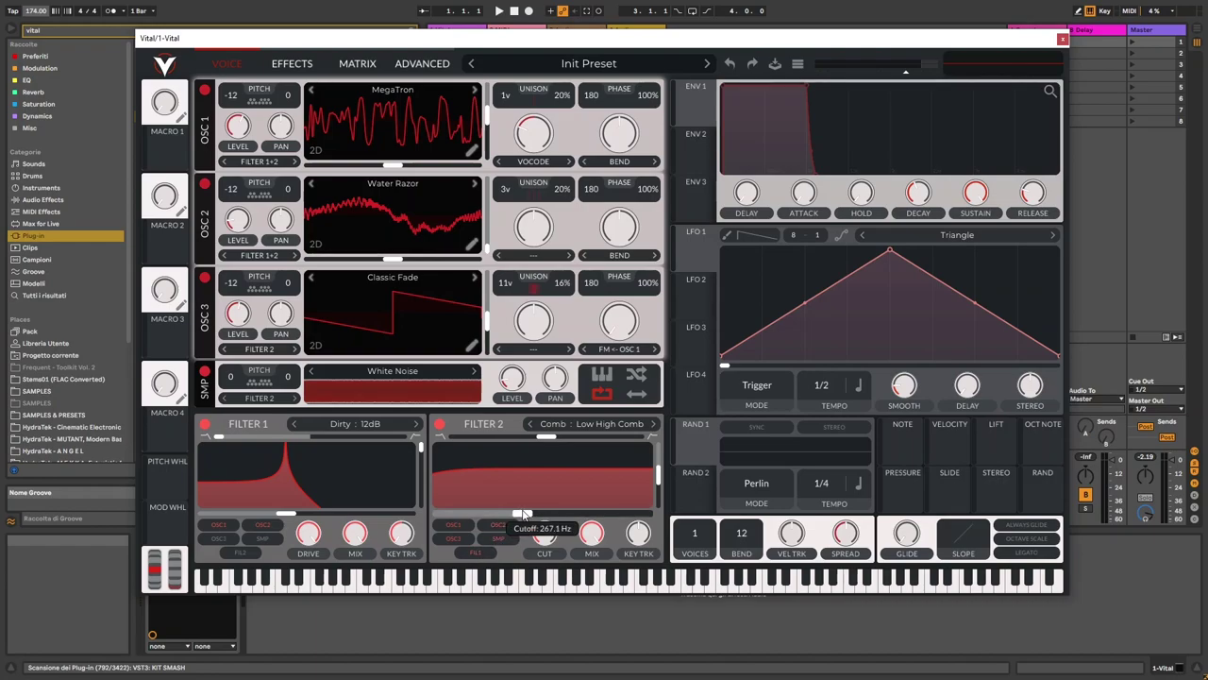
{"action": "left_click_drag", "start_coordinate": [522, 516], "coordinate": [543, 516]}
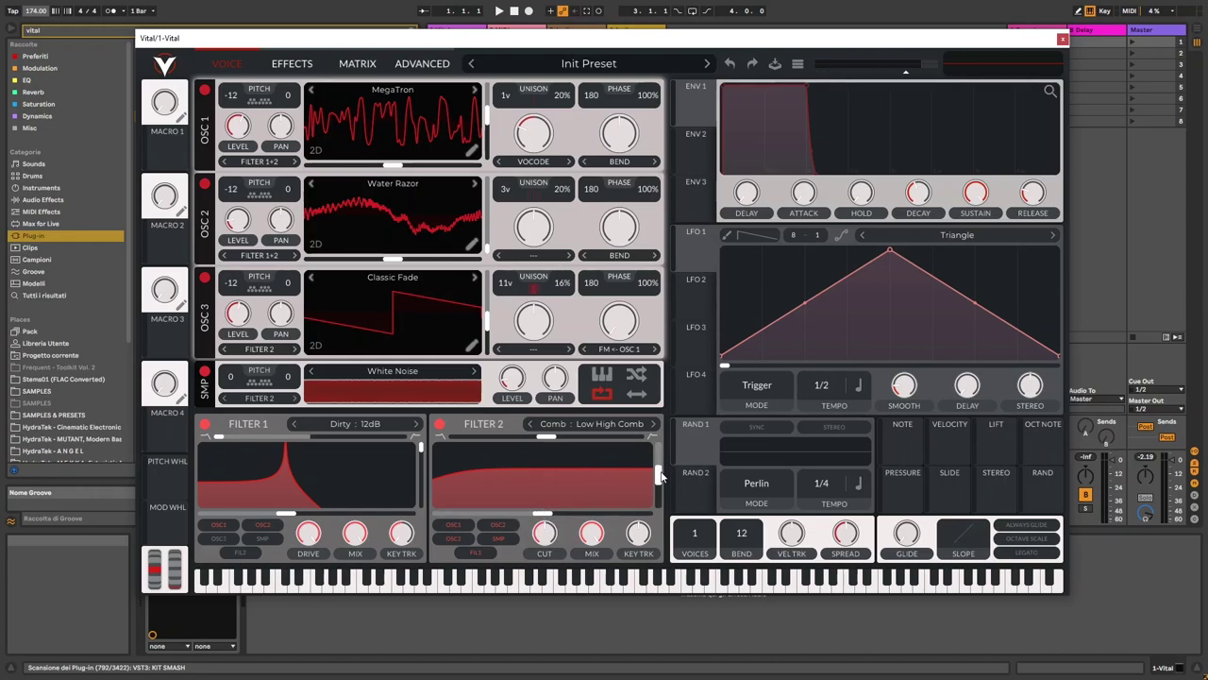
{"action": "left_click_drag", "start_coordinate": [661, 475], "coordinate": [661, 458]}
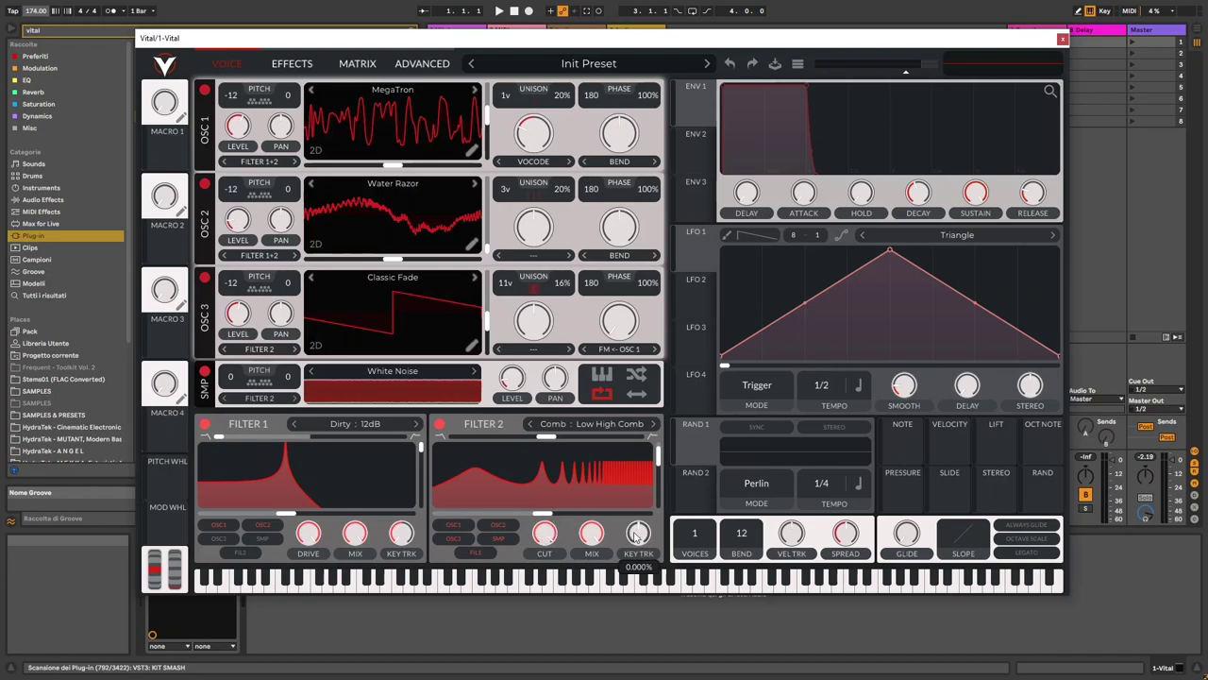
{"action": "left_click_drag", "start_coordinate": [637, 535], "coordinate": [645, 430]}
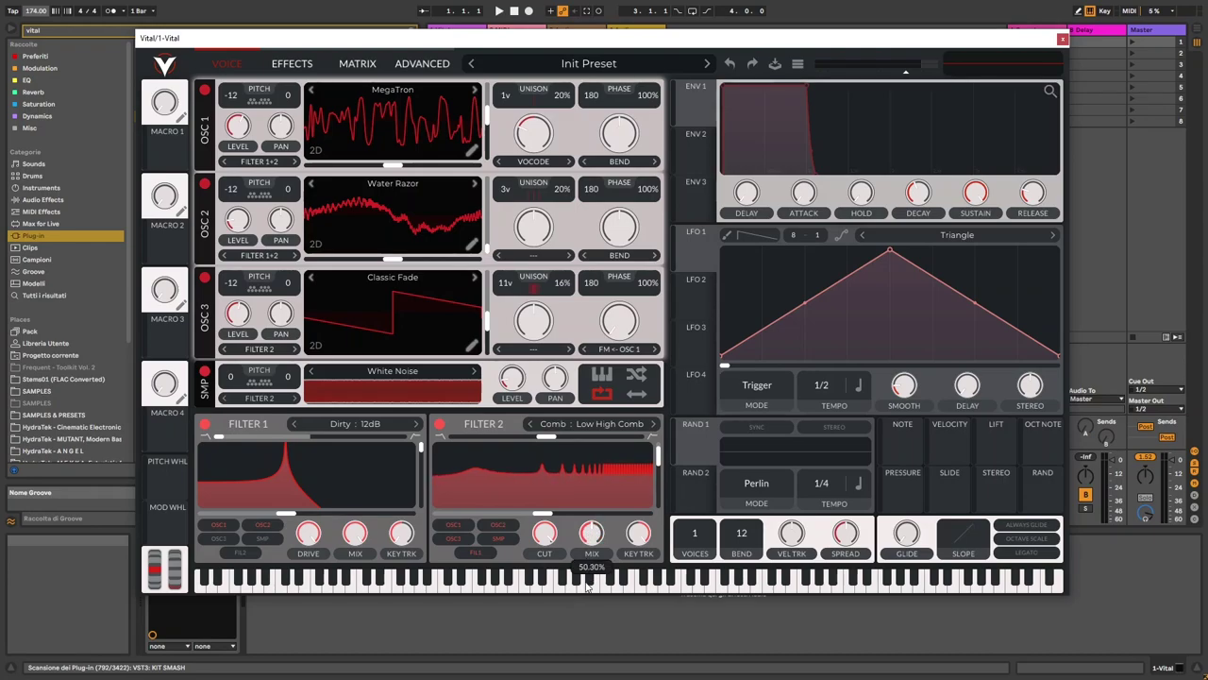
{"action": "left_click_drag", "start_coordinate": [587, 536], "coordinate": [584, 623]}
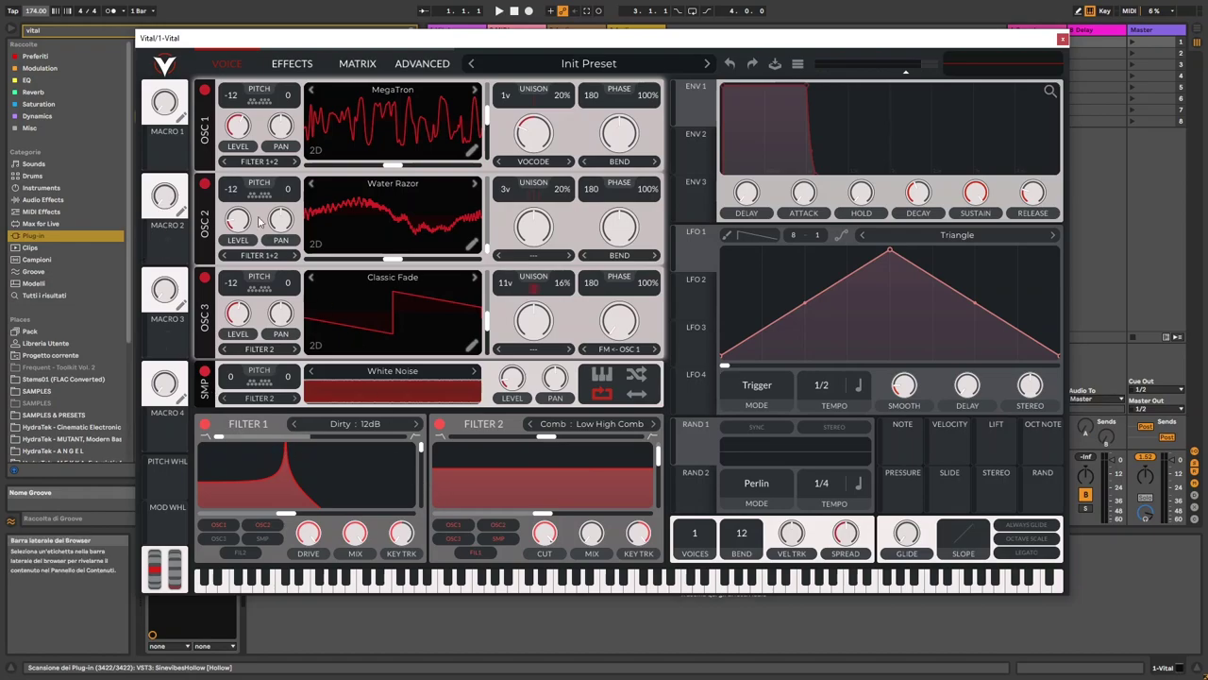
Put a Down Sample distortion first in the chain with 12.83 dB drive, lower mix, Post filter.
{"action": "left_click", "coordinate": [280, 69]}
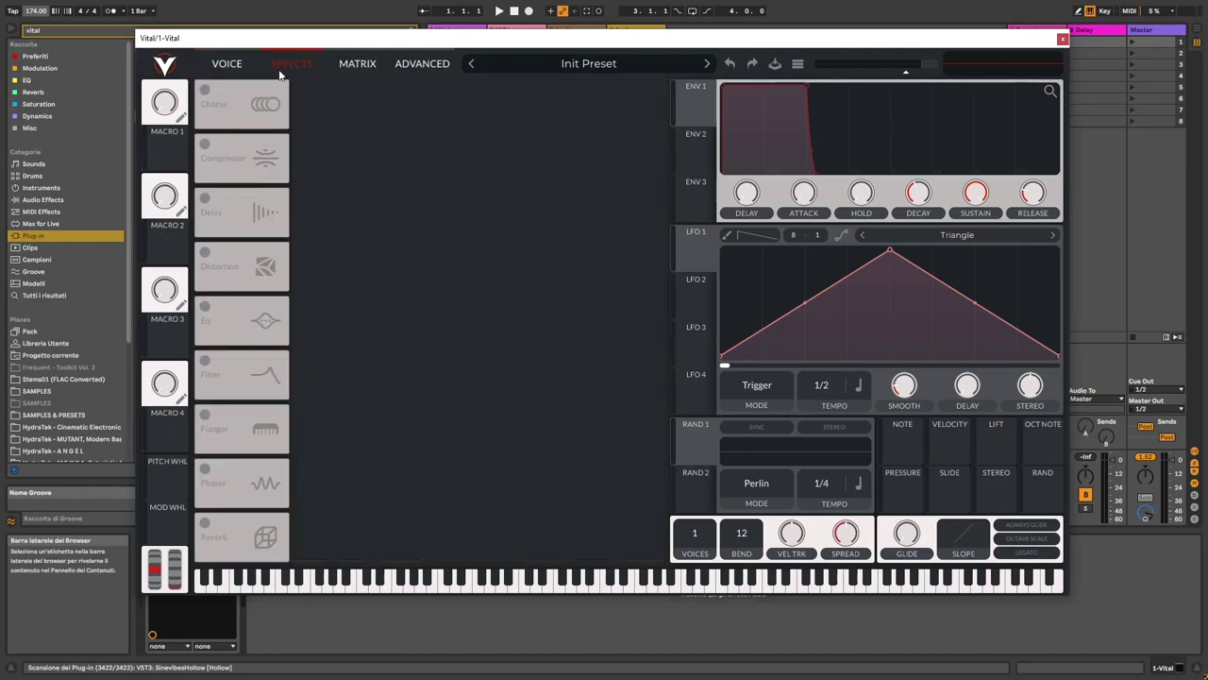
{"action": "left_click_drag", "start_coordinate": [216, 255], "coordinate": [227, 102]}
{"action": "left_click", "coordinate": [361, 97]}
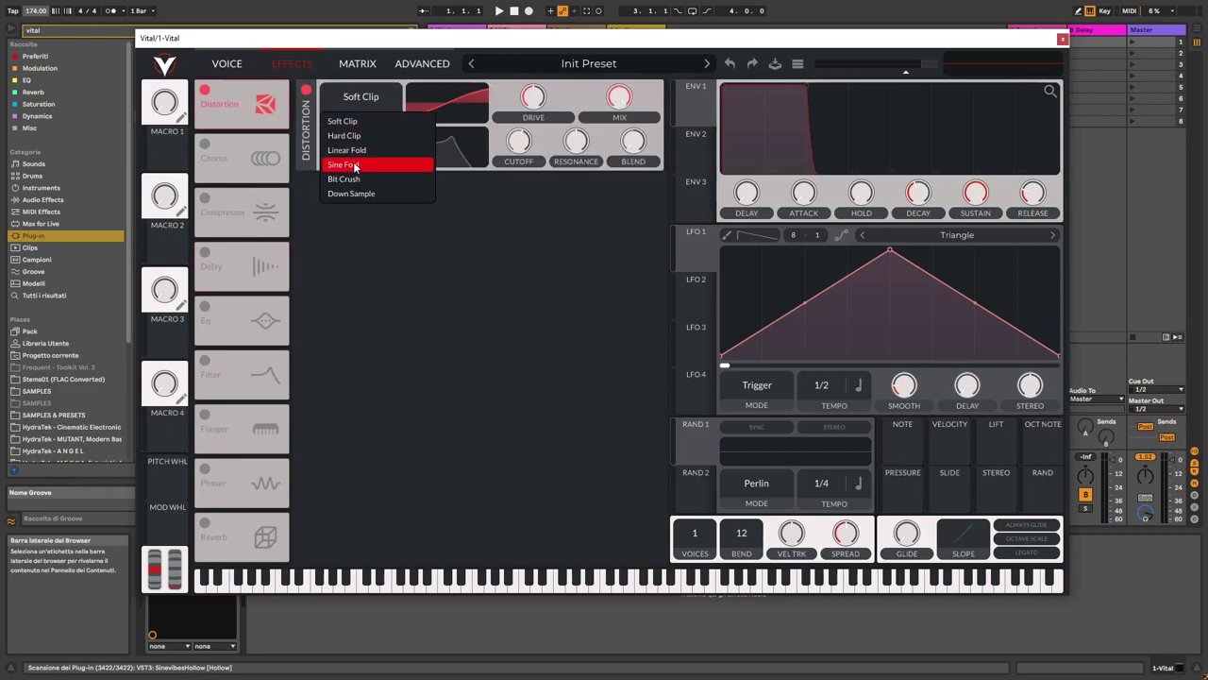
{"action": "left_click", "coordinate": [361, 191]}
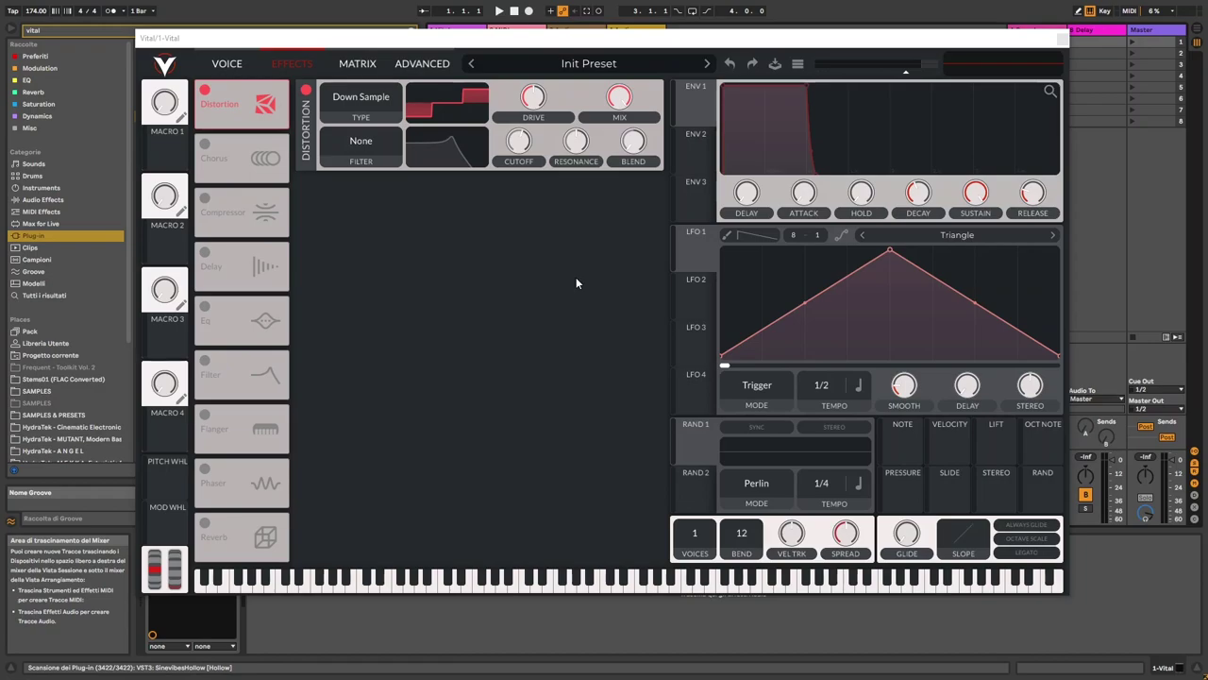
{"action": "left_click", "coordinate": [534, 97]}
{"action": "left_click_drag", "start_coordinate": [535, 97], "coordinate": [539, 87]}
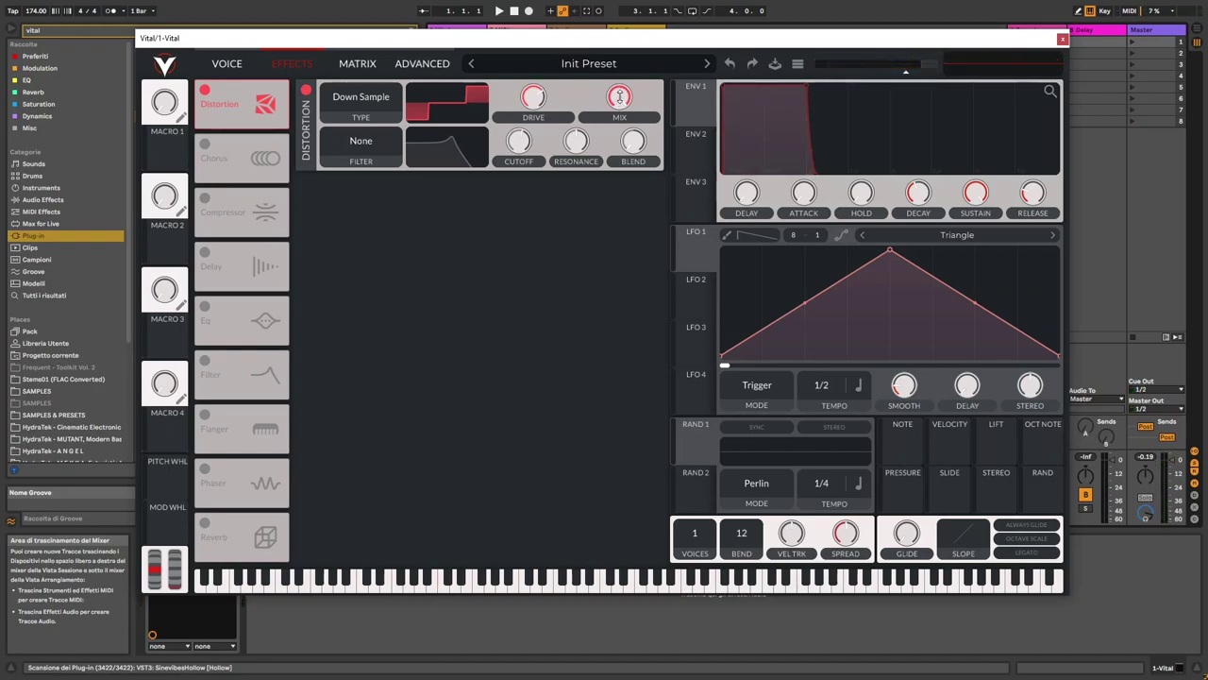
{"action": "left_click_drag", "start_coordinate": [619, 96], "coordinate": [617, 166]}
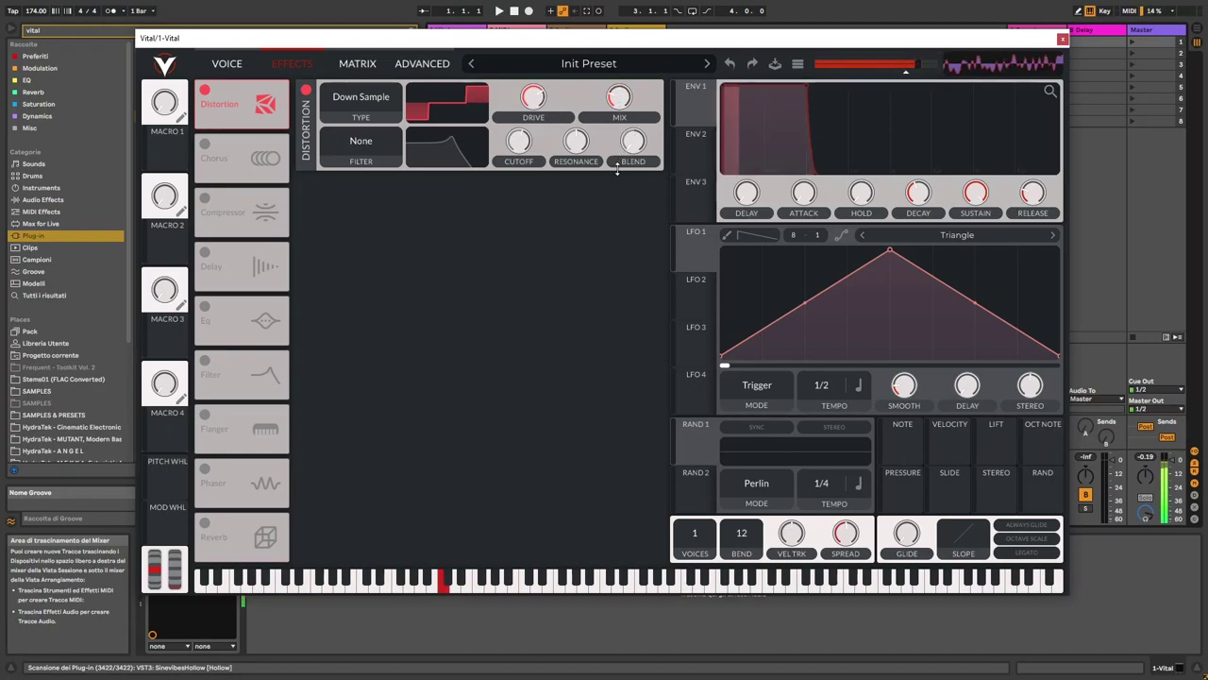
{"action": "left_click", "coordinate": [375, 151]}
{"action": "left_click", "coordinate": [373, 194]}
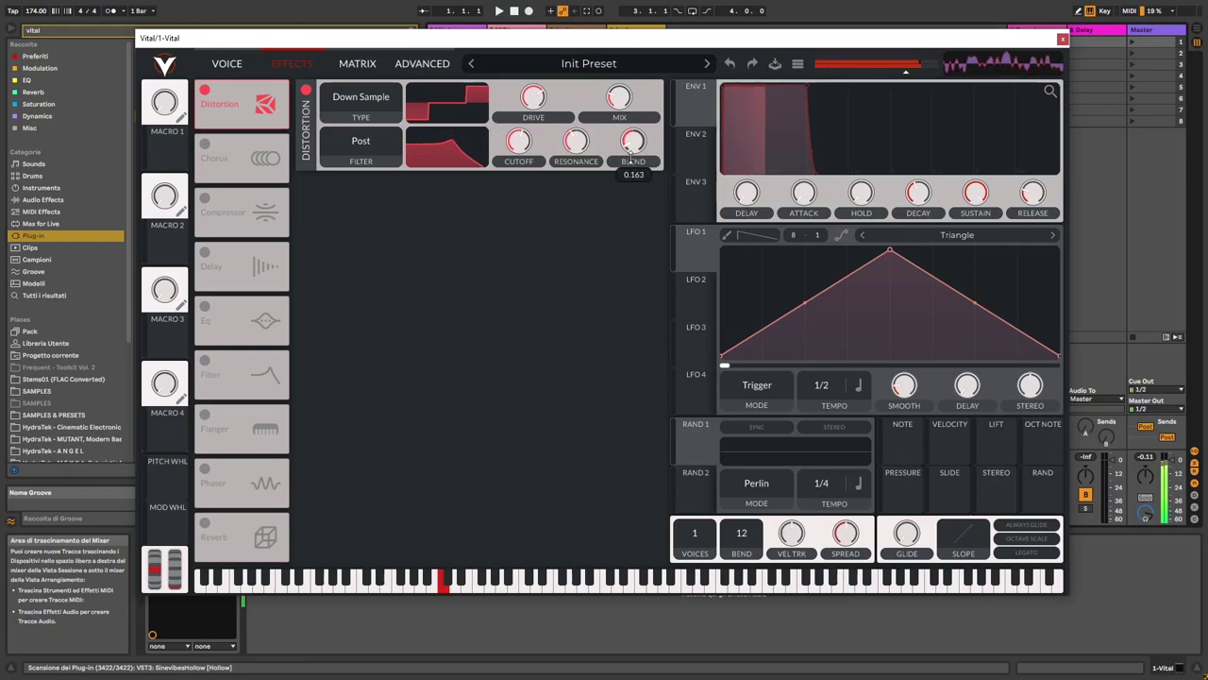
Bypass and re-enable the distortion several times to compare the sound.
{"action": "mouse_move", "coordinate": [626, 161]}
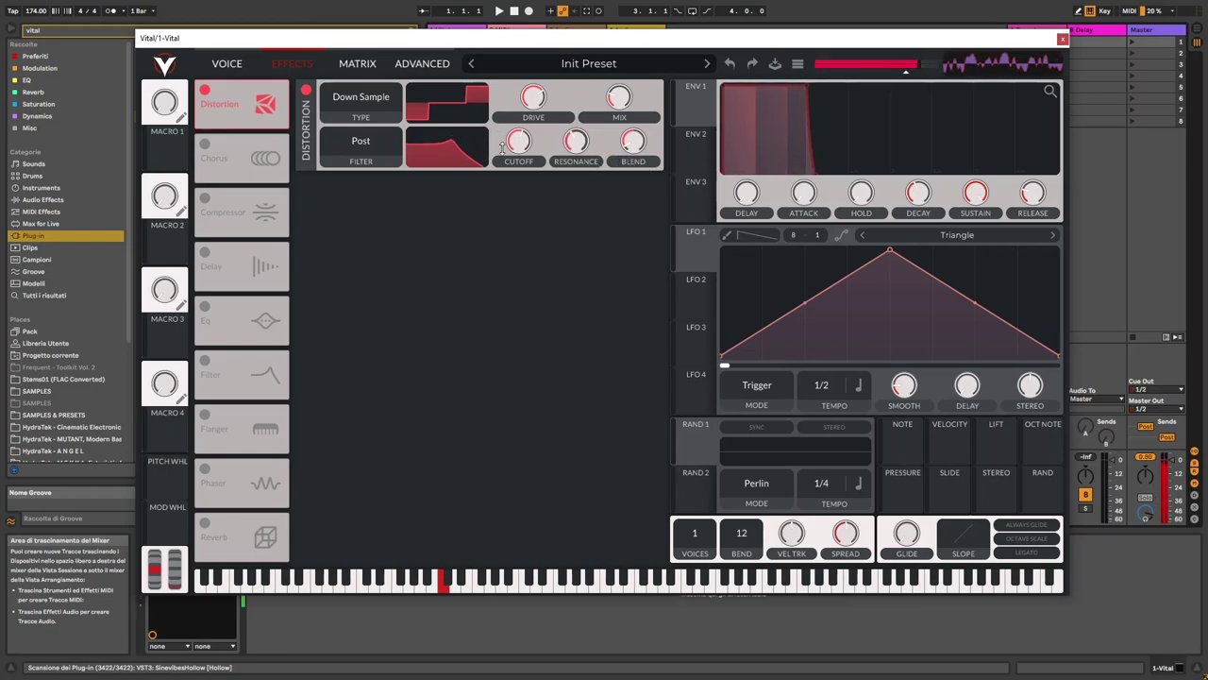
{"action": "left_click", "coordinate": [206, 91]}
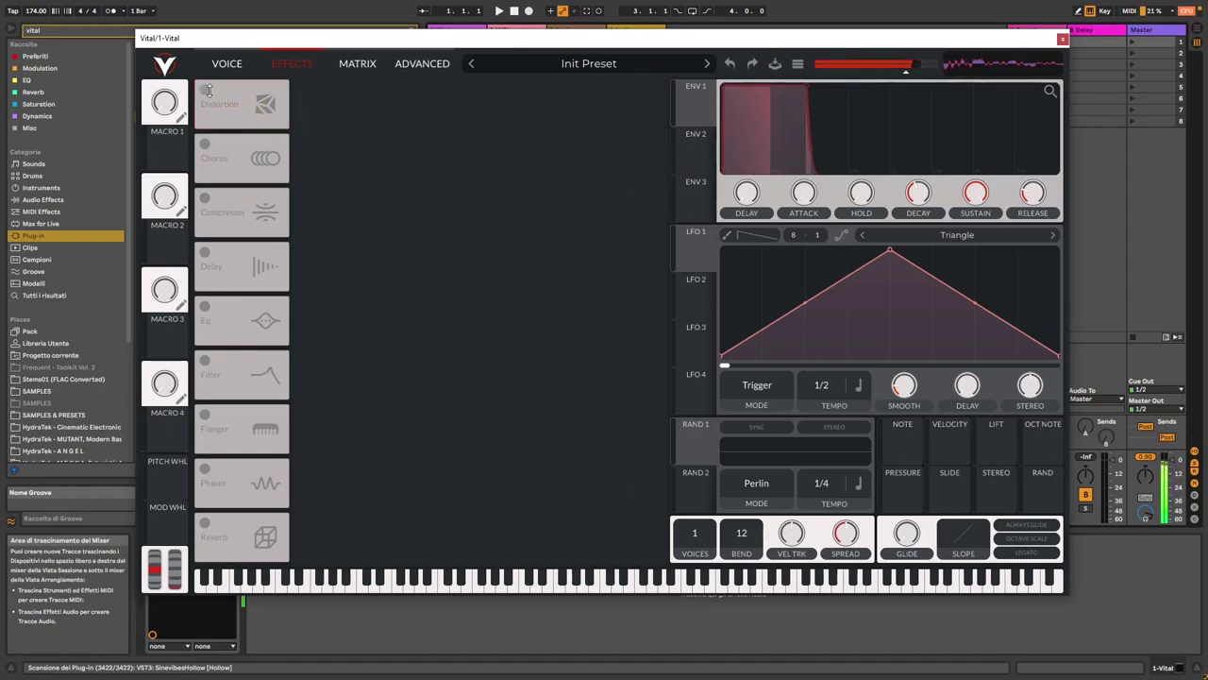
{"action": "left_click", "coordinate": [206, 91]}
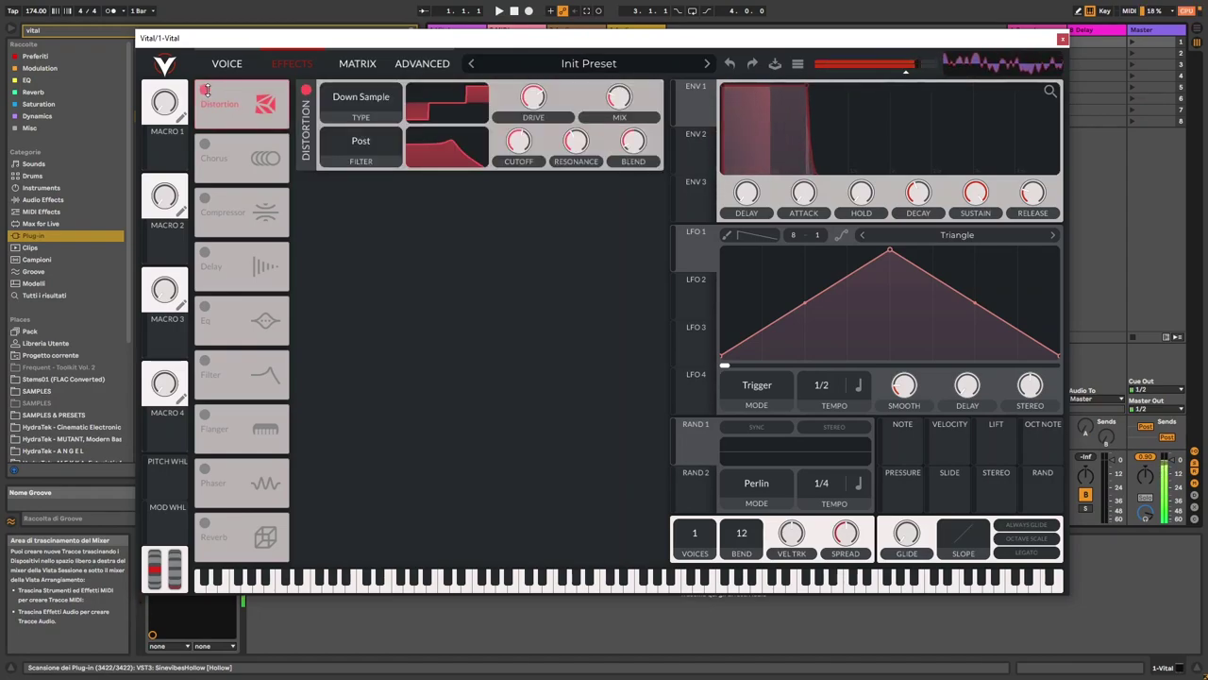
{"action": "left_click", "coordinate": [306, 90]}
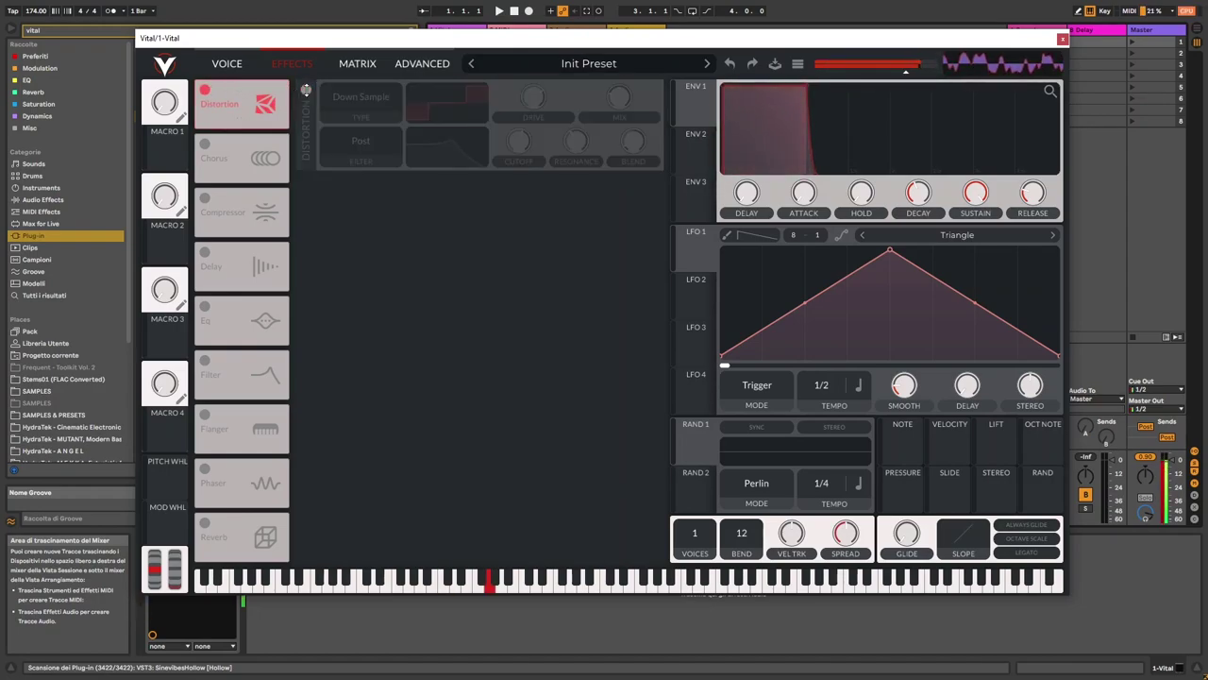
{"action": "left_click", "coordinate": [306, 90]}
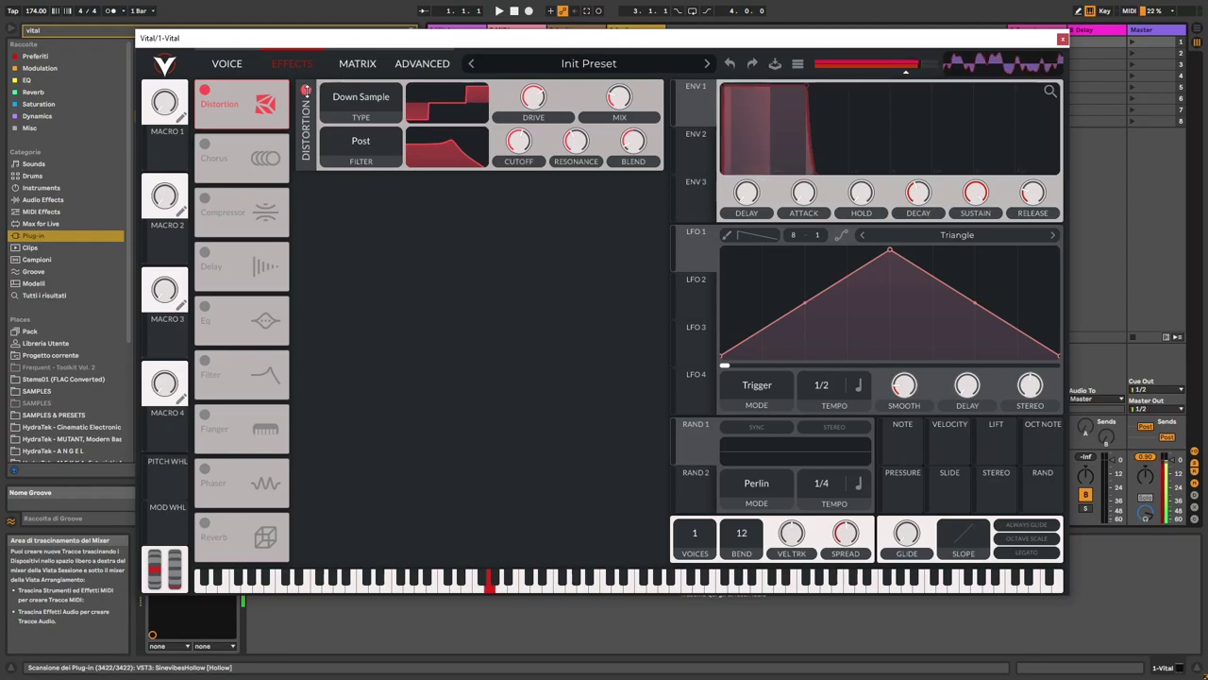
{"action": "left_click", "coordinate": [306, 89]}
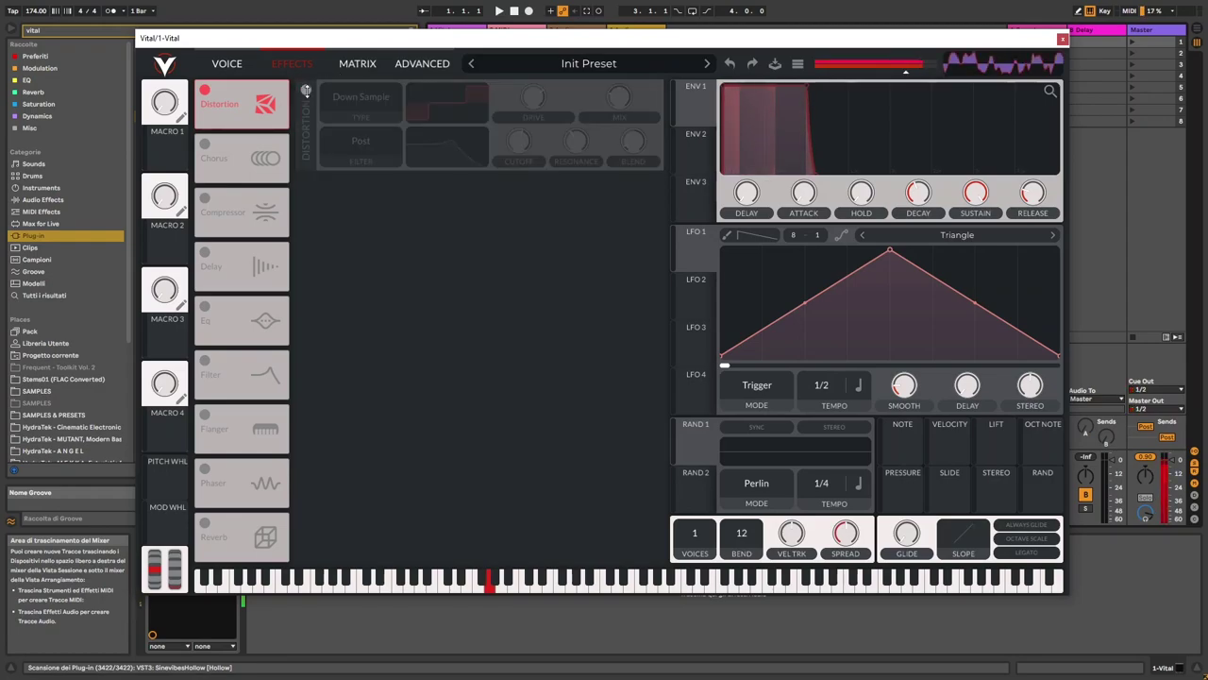
{"action": "left_click", "coordinate": [306, 89]}
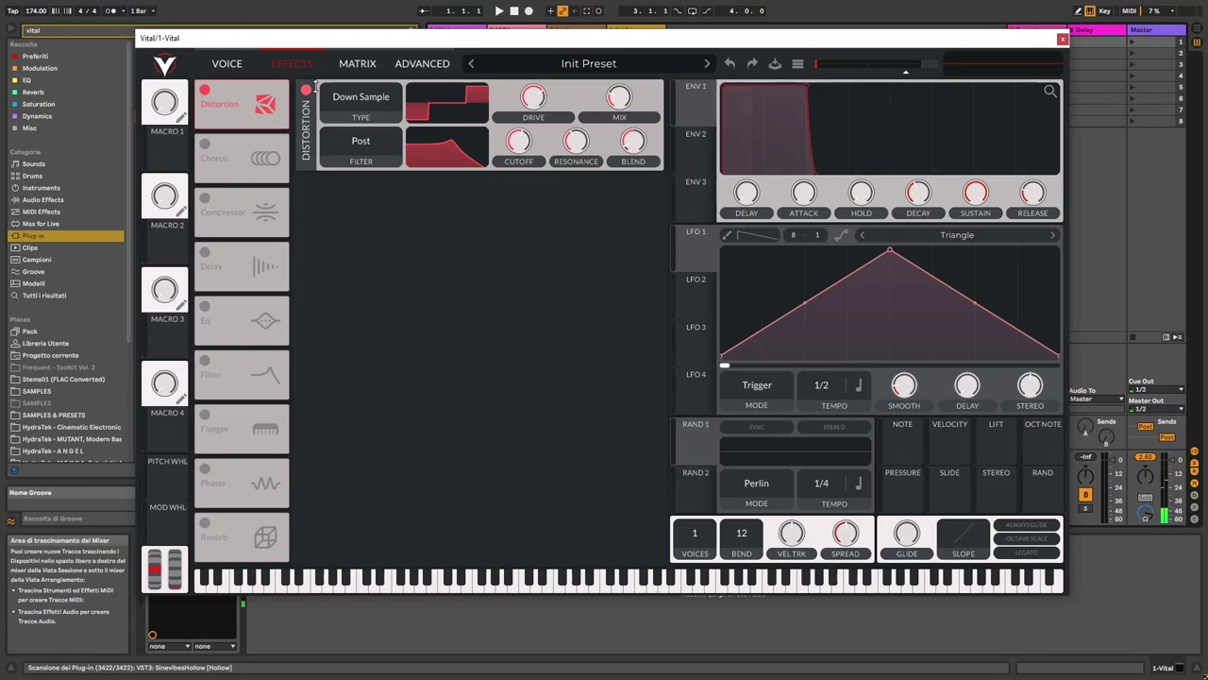
Add a Filter effect right after Distortion using the Digital Notch Blend model.
{"action": "left_click", "coordinate": [253, 379]}
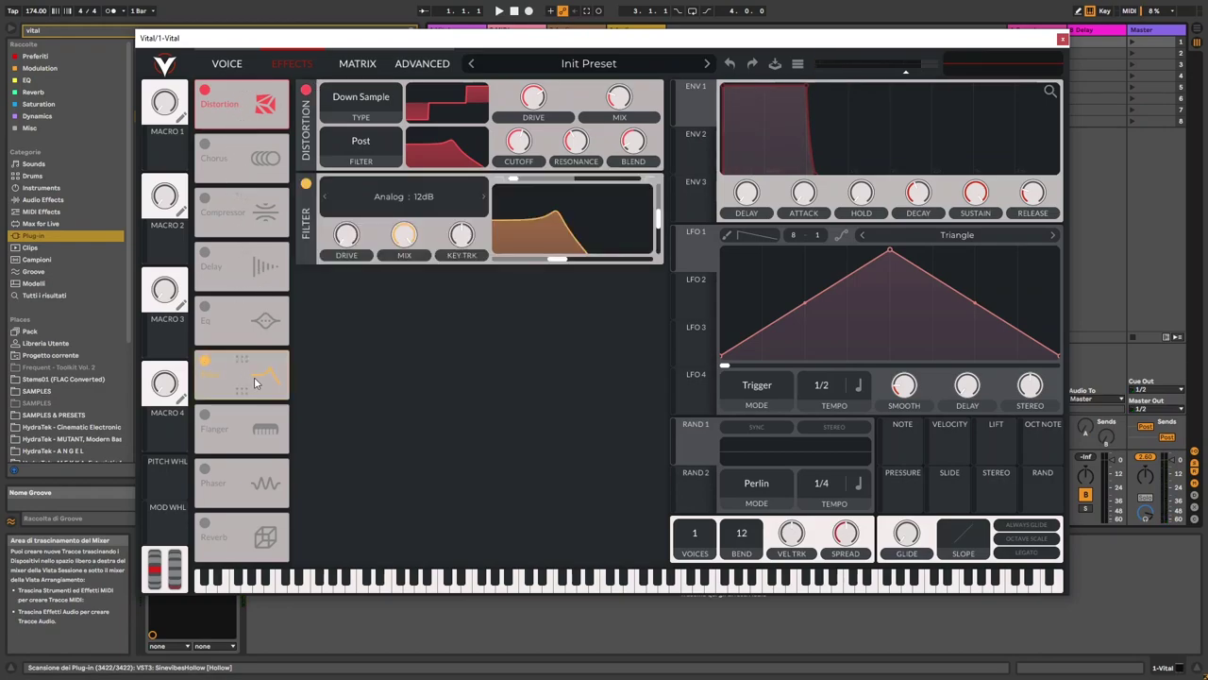
{"action": "left_click_drag", "start_coordinate": [253, 379], "coordinate": [259, 156]}
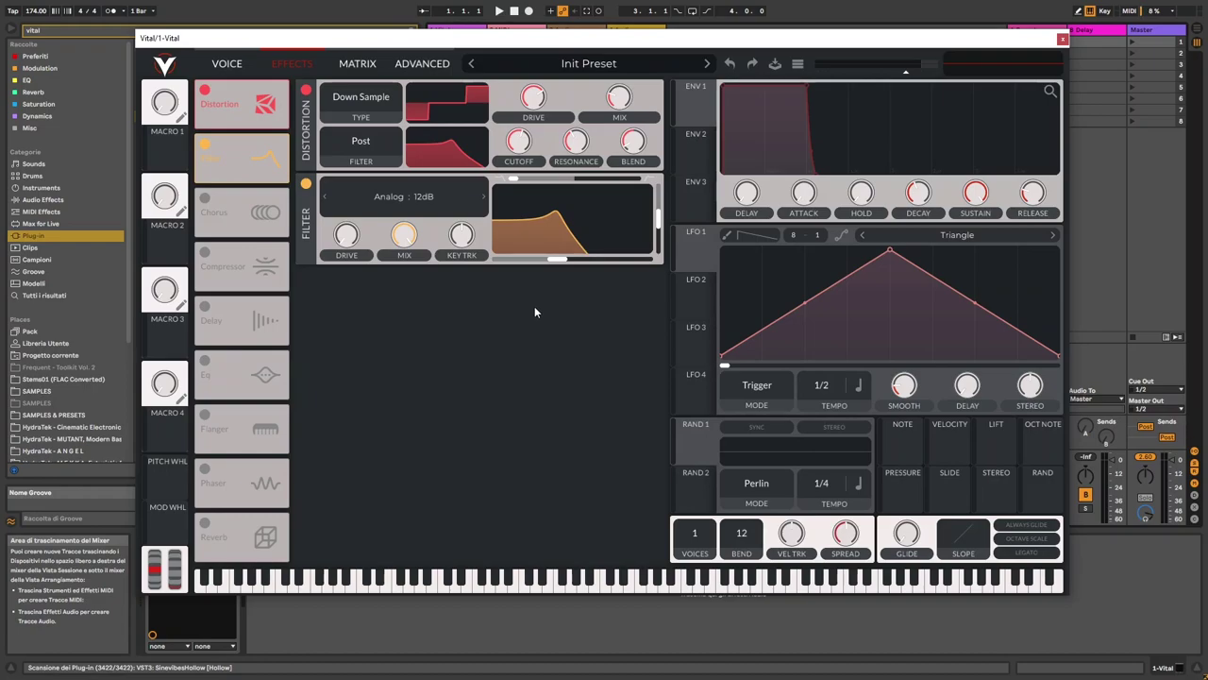
{"action": "left_click", "coordinate": [447, 198]}
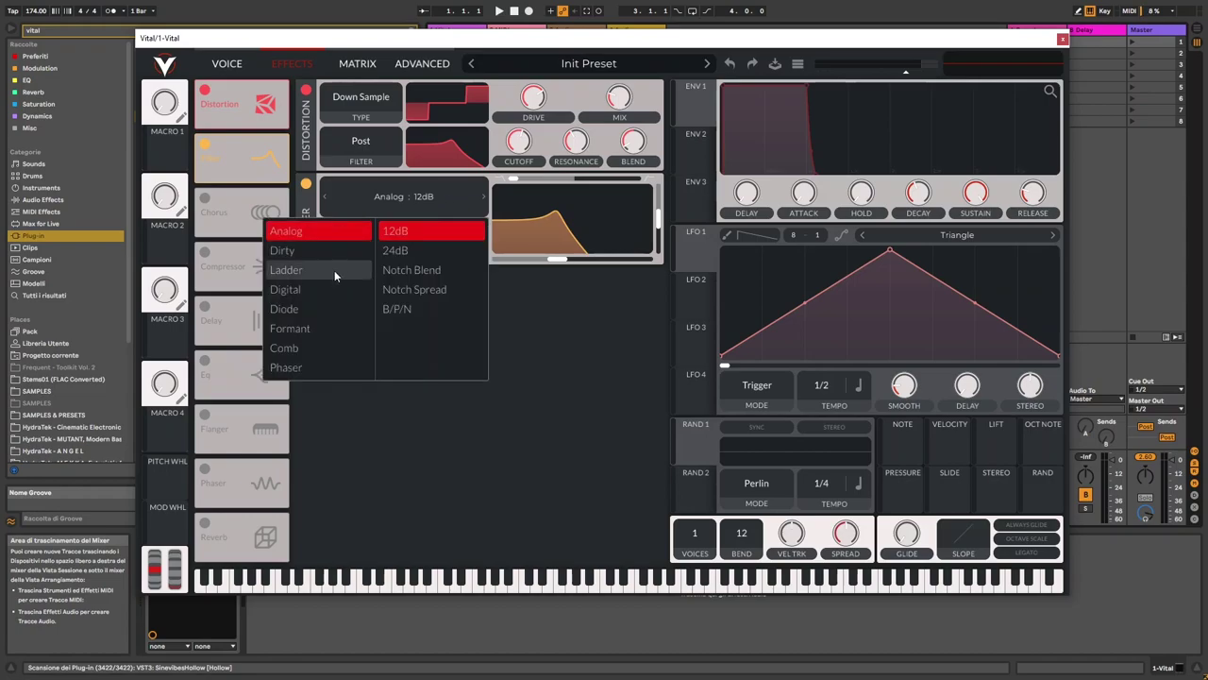
{"action": "left_click", "coordinate": [425, 270]}
Set the filter blend to 0.312, cutoff to 113 Hz, key tracking -100%, and lower resonance.
{"action": "left_click_drag", "start_coordinate": [515, 179], "coordinate": [541, 186]}
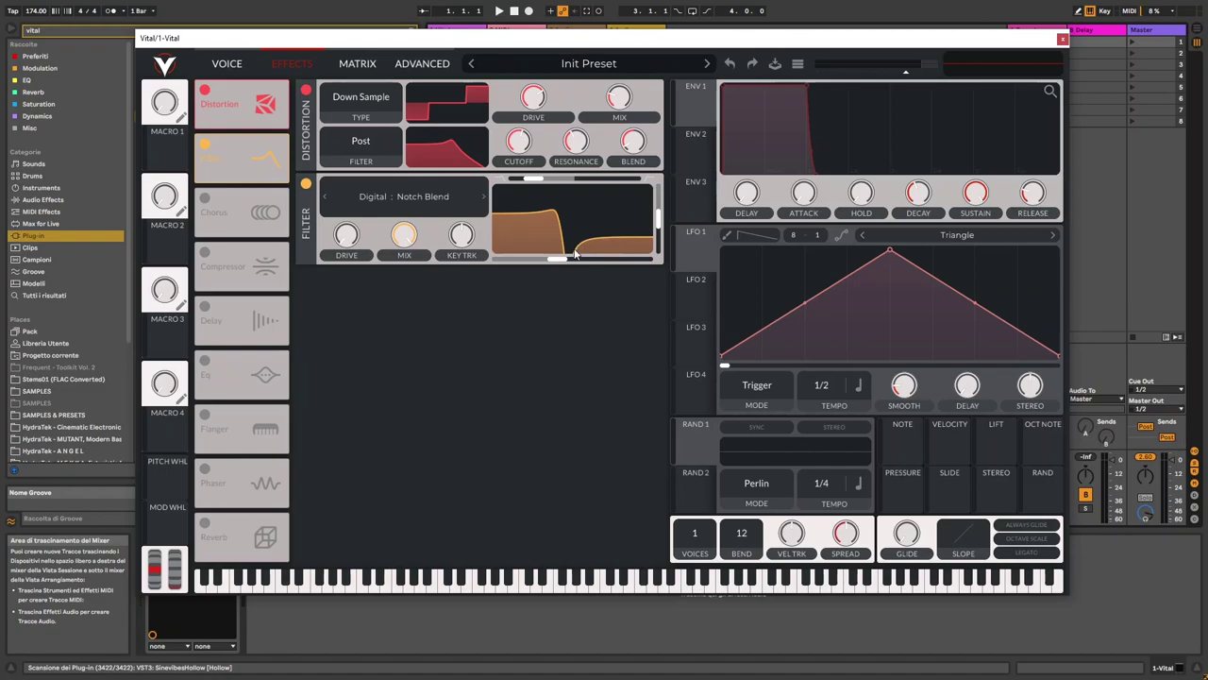
{"action": "left_click_drag", "start_coordinate": [562, 259], "coordinate": [533, 259]}
{"action": "left_click_drag", "start_coordinate": [461, 235], "coordinate": [454, 352]}
{"action": "key", "text": "a"}
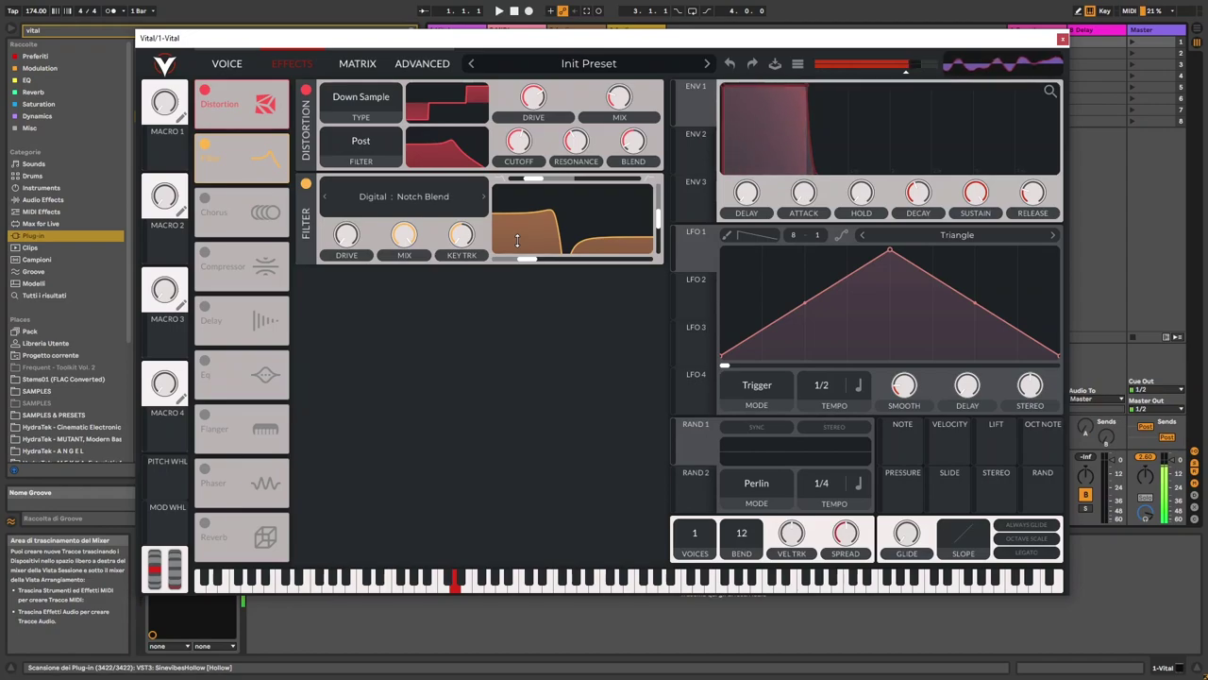
{"action": "mouse_move", "coordinate": [342, 234]}
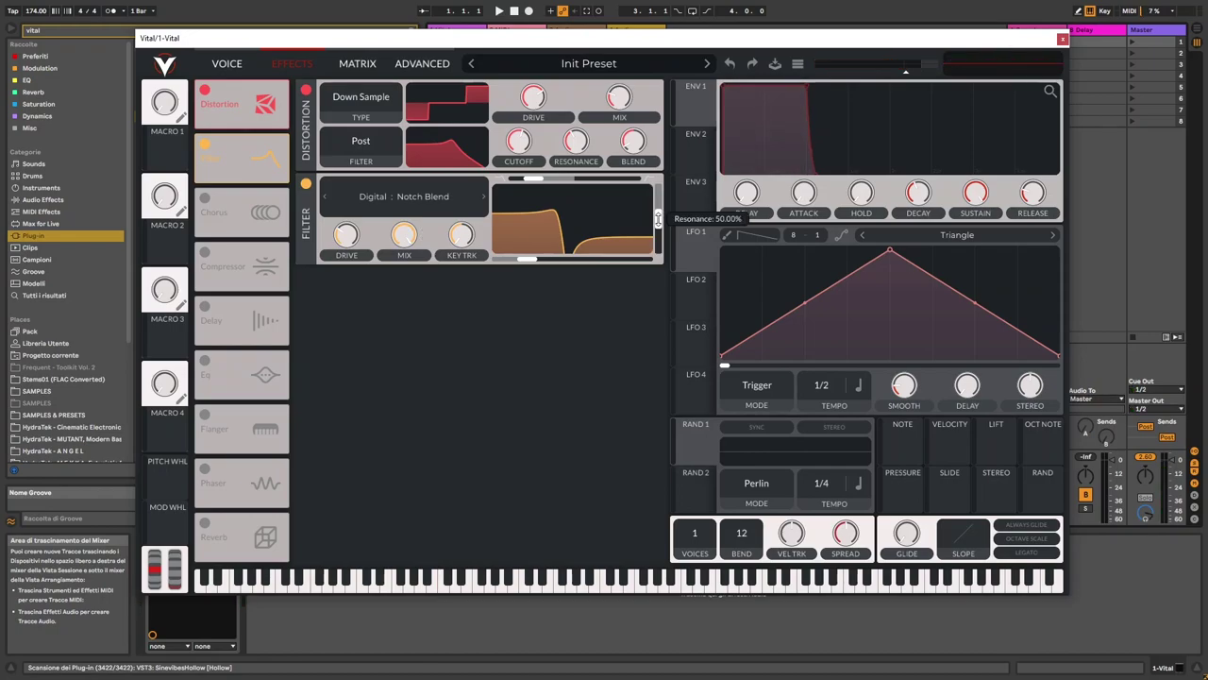
{"action": "left_click_drag", "start_coordinate": [658, 218], "coordinate": [662, 243]}
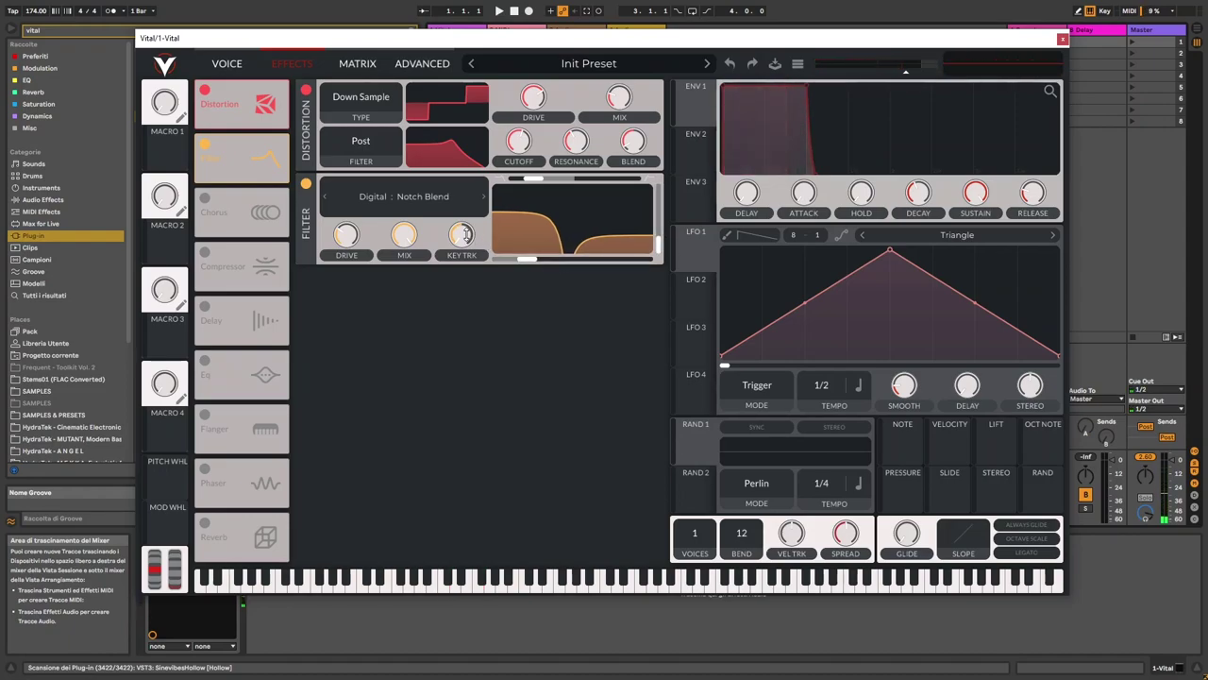
{"action": "left_click", "coordinate": [233, 63]}
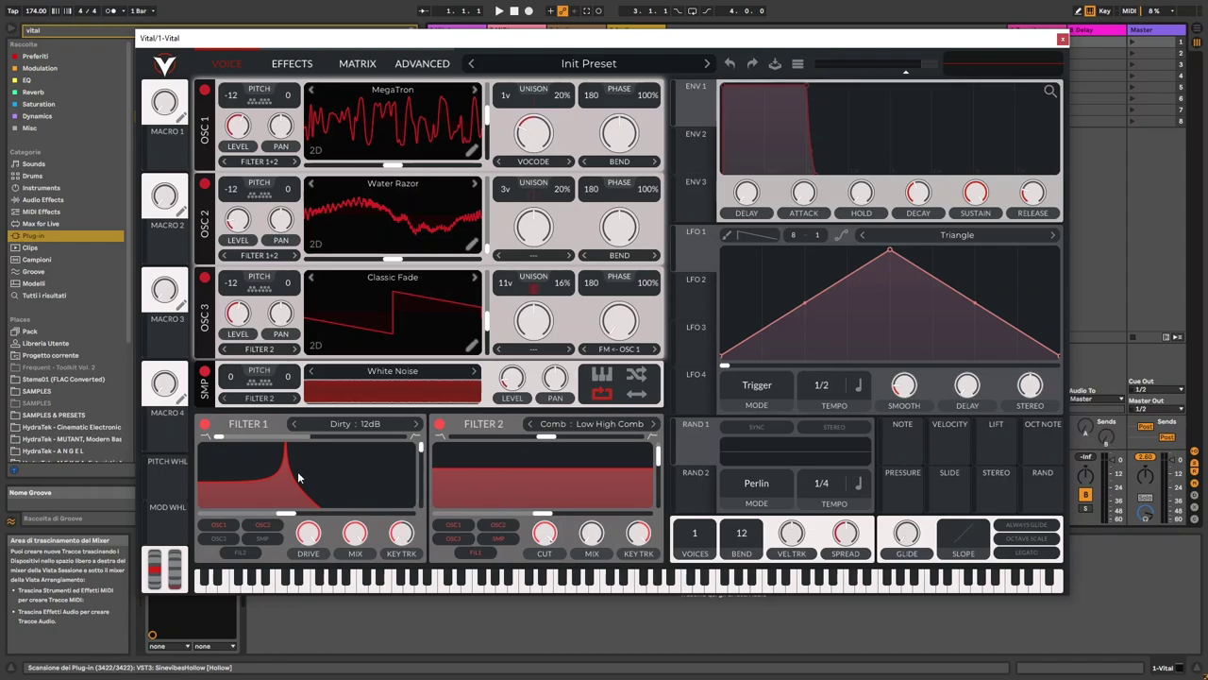
{"action": "left_click", "coordinate": [307, 68]}
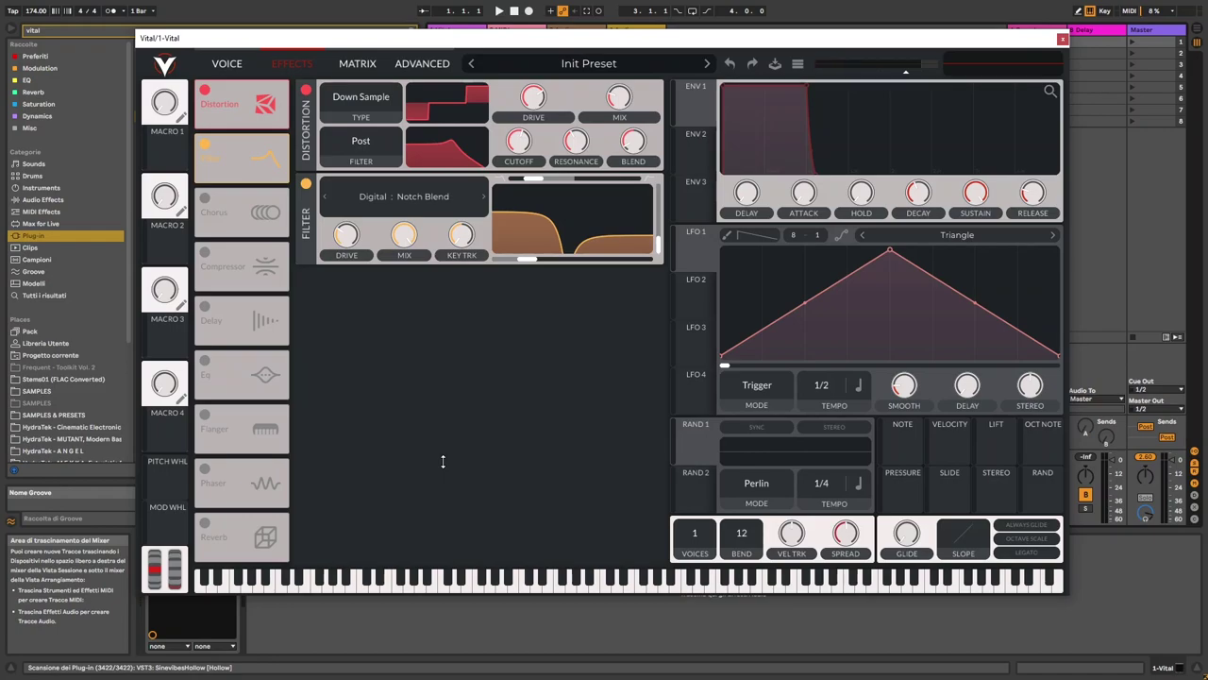
Add a Delay right after the filter and set it to Ping Pong mode.
{"action": "left_click", "coordinate": [207, 309]}
{"action": "left_click_drag", "start_coordinate": [257, 321], "coordinate": [271, 224]}
{"action": "left_click", "coordinate": [380, 338]}
{"action": "left_click", "coordinate": [378, 381]}
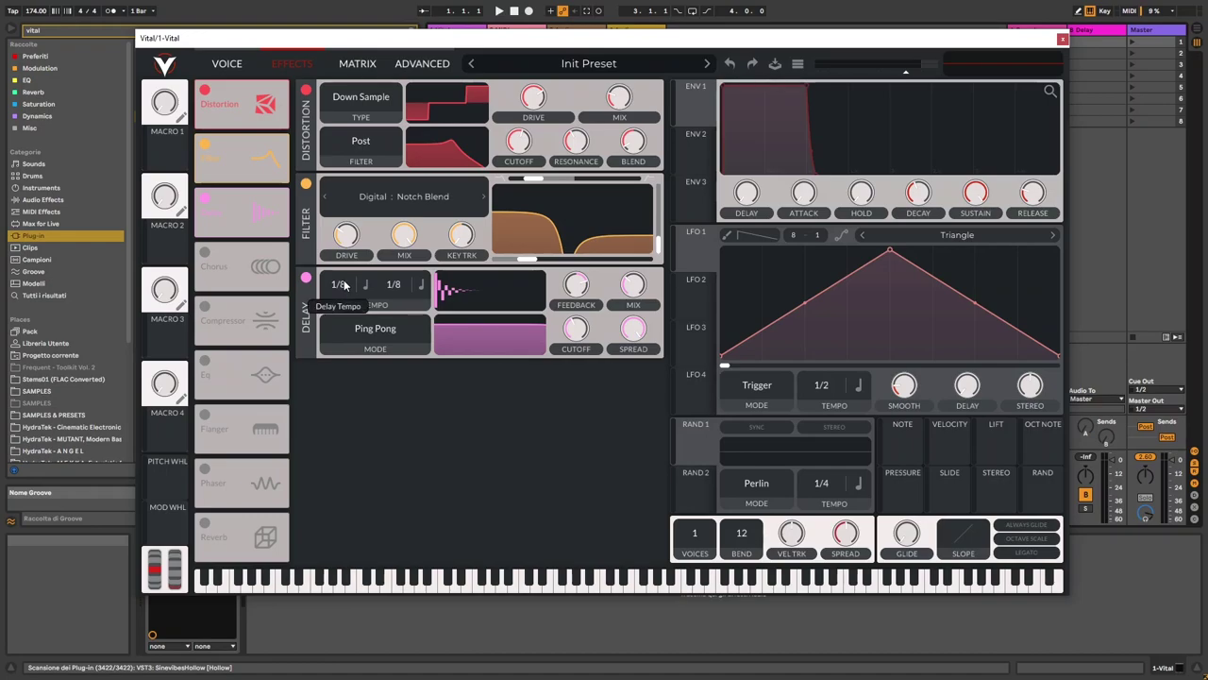
Set the delay tempo to 1/64, lower its cutoff, and fine-tune the mix to about 20%.
{"action": "scroll", "coordinate": [345, 284], "scroll_direction": "up", "scroll_amount": 3}
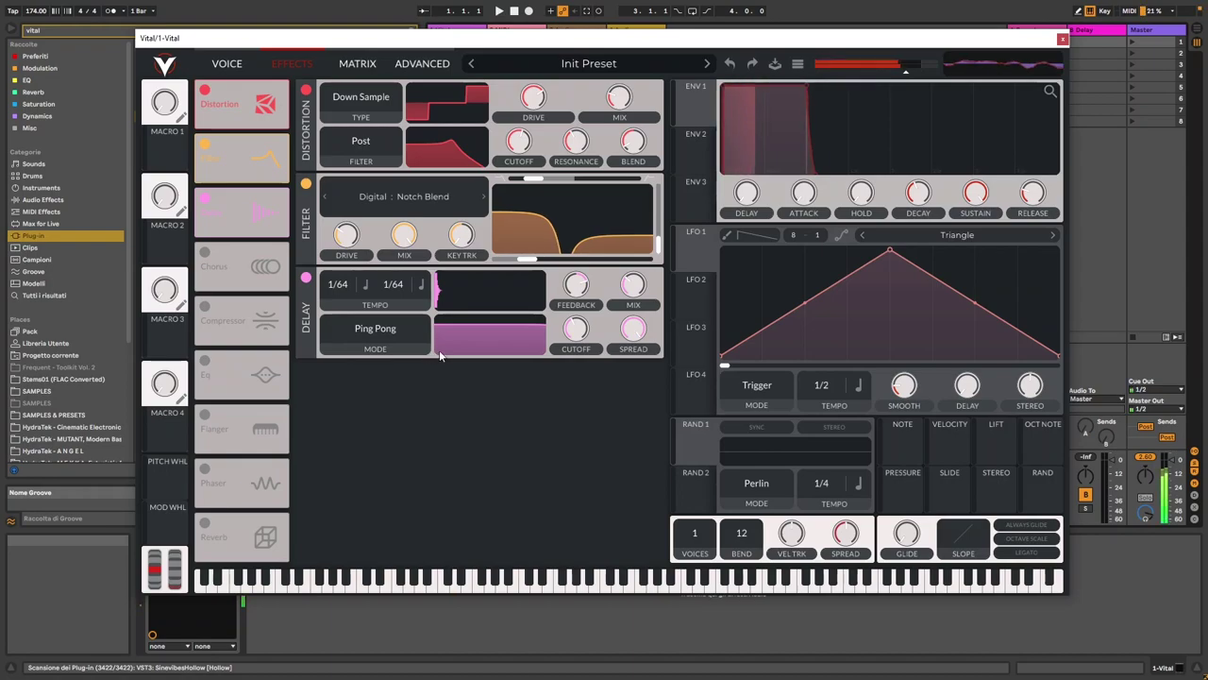
{"action": "mouse_move", "coordinate": [578, 328]}
{"action": "left_click_drag", "start_coordinate": [579, 338], "coordinate": [577, 351]}
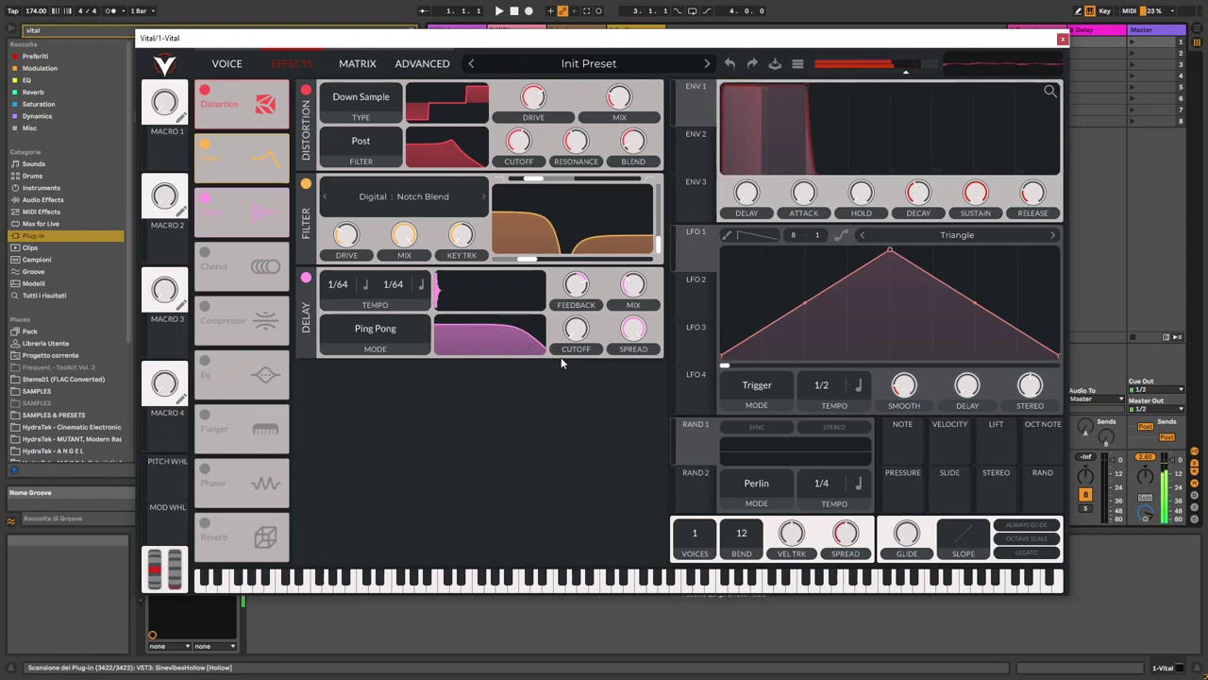
{"action": "mouse_move", "coordinate": [579, 283]}
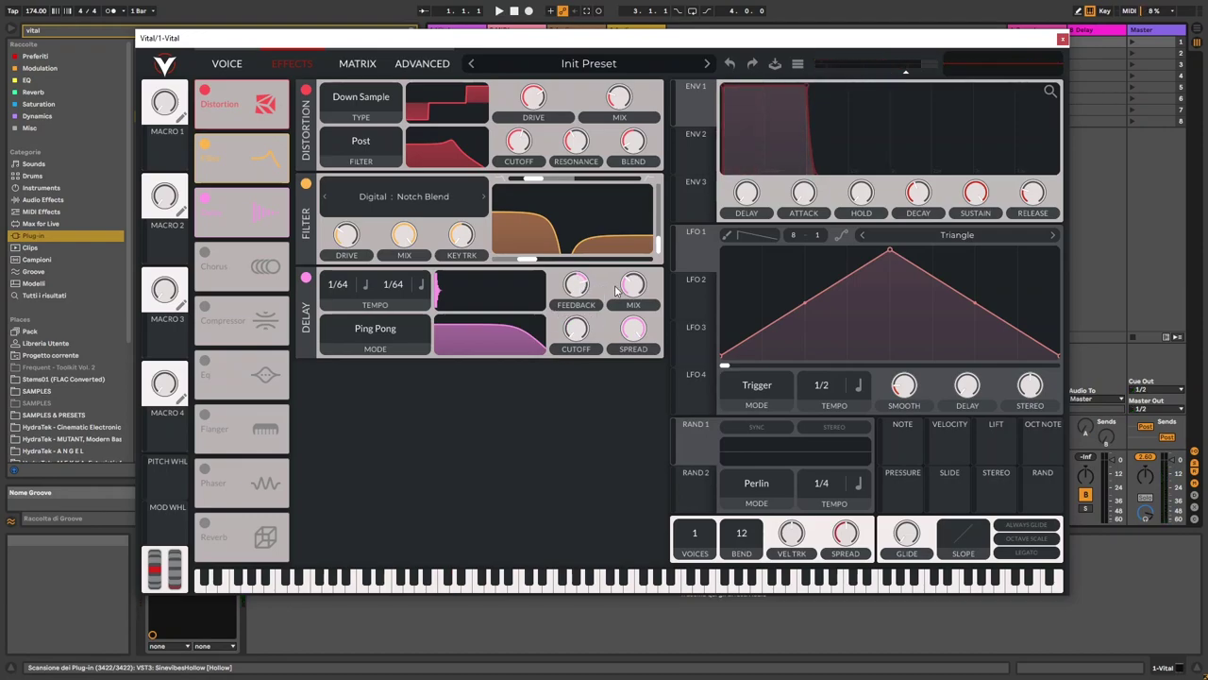
{"action": "mouse_move", "coordinate": [632, 289]}
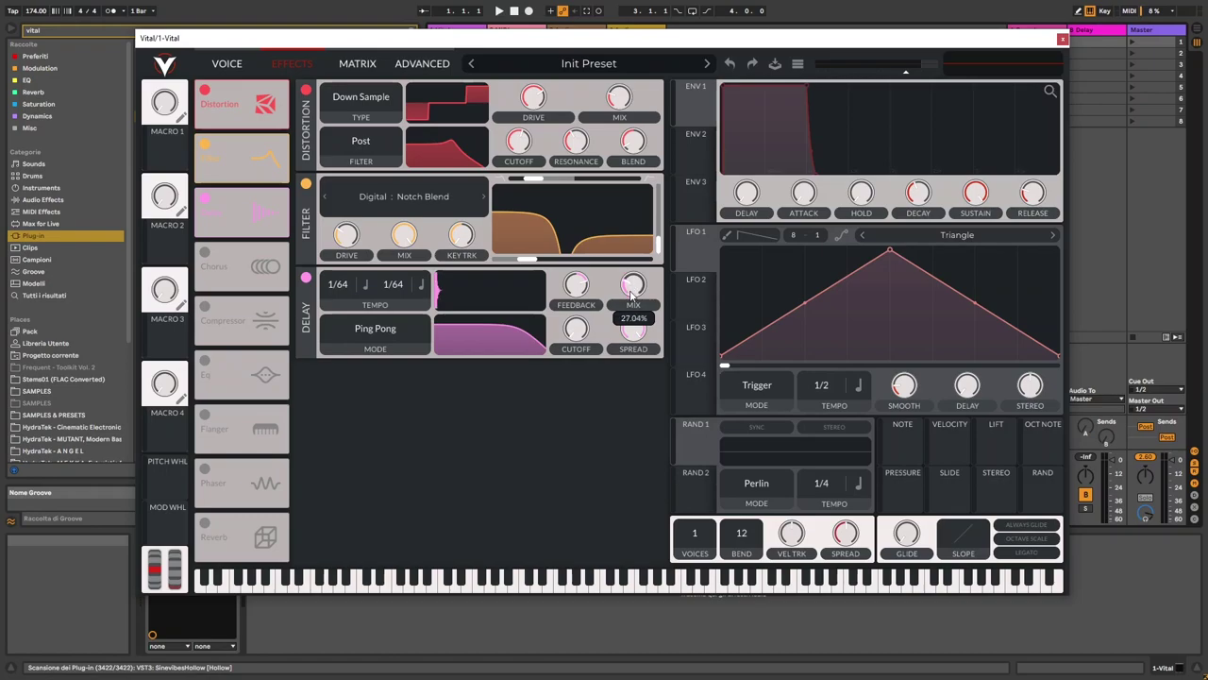
{"action": "left_click_drag", "start_coordinate": [631, 301], "coordinate": [632, 302]}
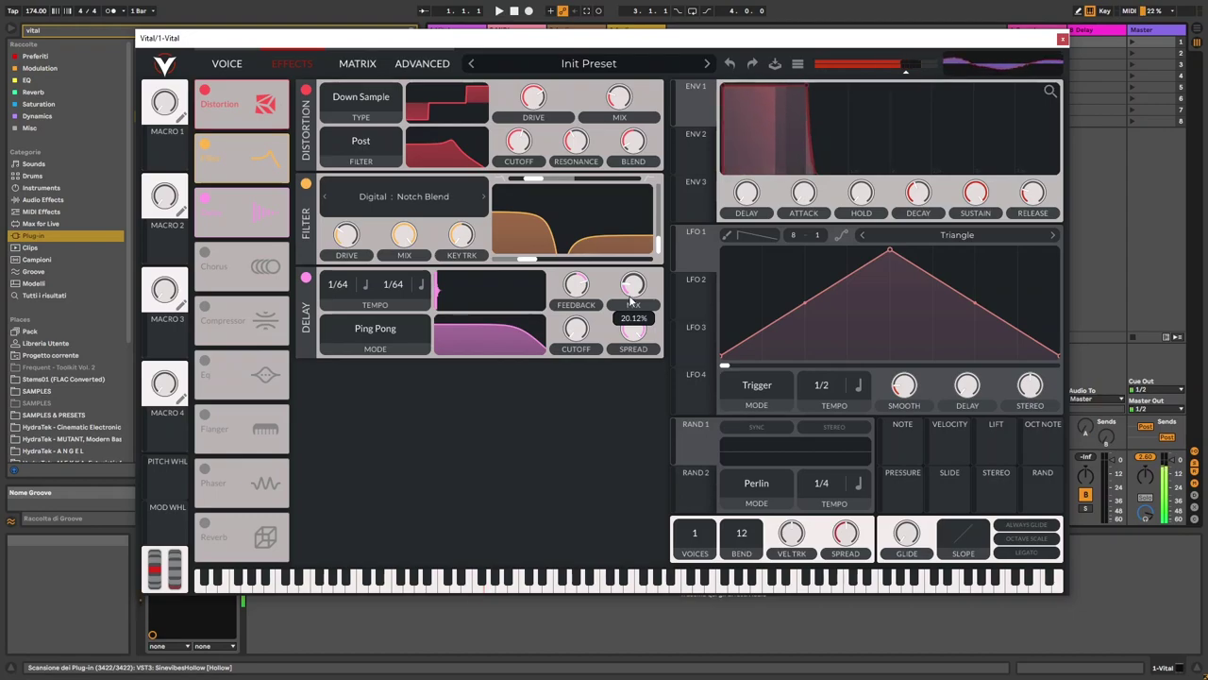
Add a Multiband compressor after the delay, nudge the mid-band threshold up, and play a test note.
{"action": "left_click", "coordinate": [208, 310]}
{"action": "left_click_drag", "start_coordinate": [210, 314], "coordinate": [213, 266]}
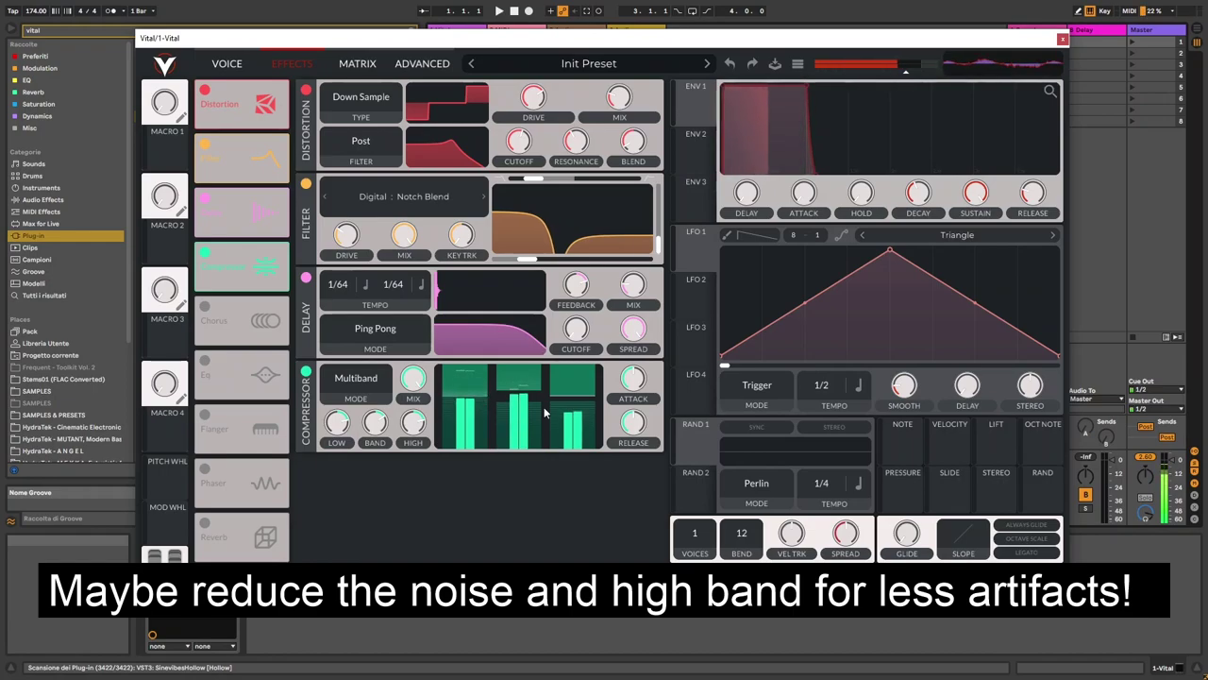
{"action": "mouse_move", "coordinate": [573, 405]}
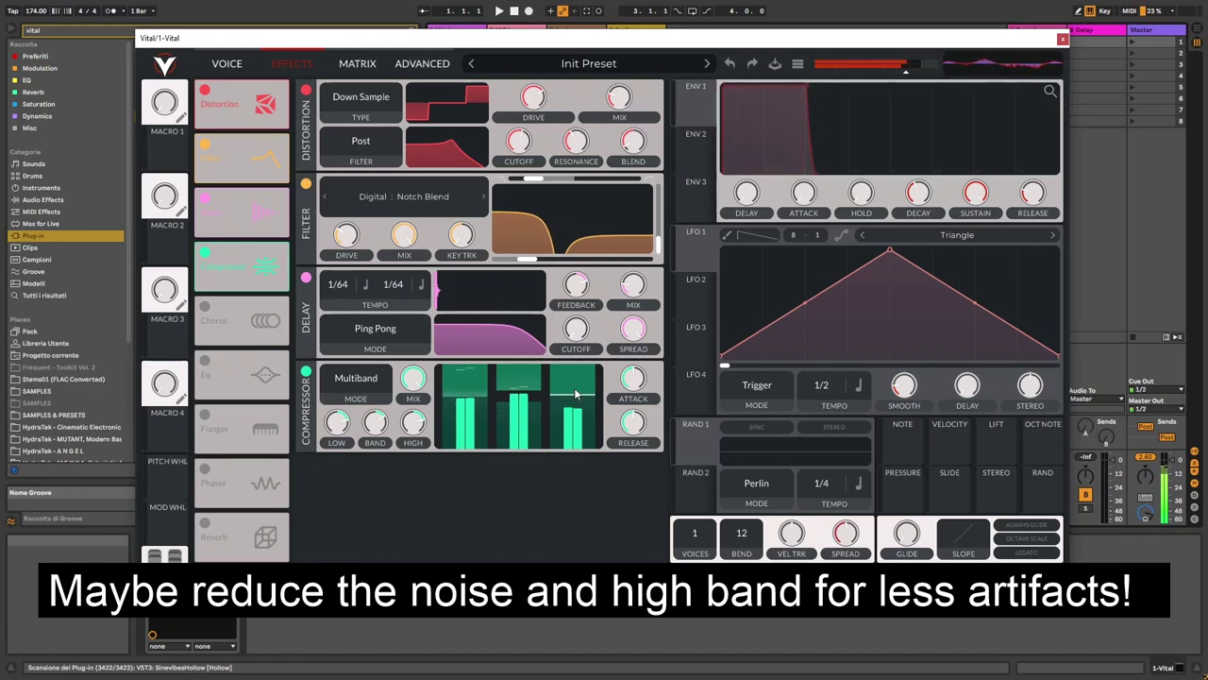
{"action": "mouse_move", "coordinate": [530, 403]}
{"action": "left_click_drag", "start_coordinate": [529, 393], "coordinate": [529, 389]}
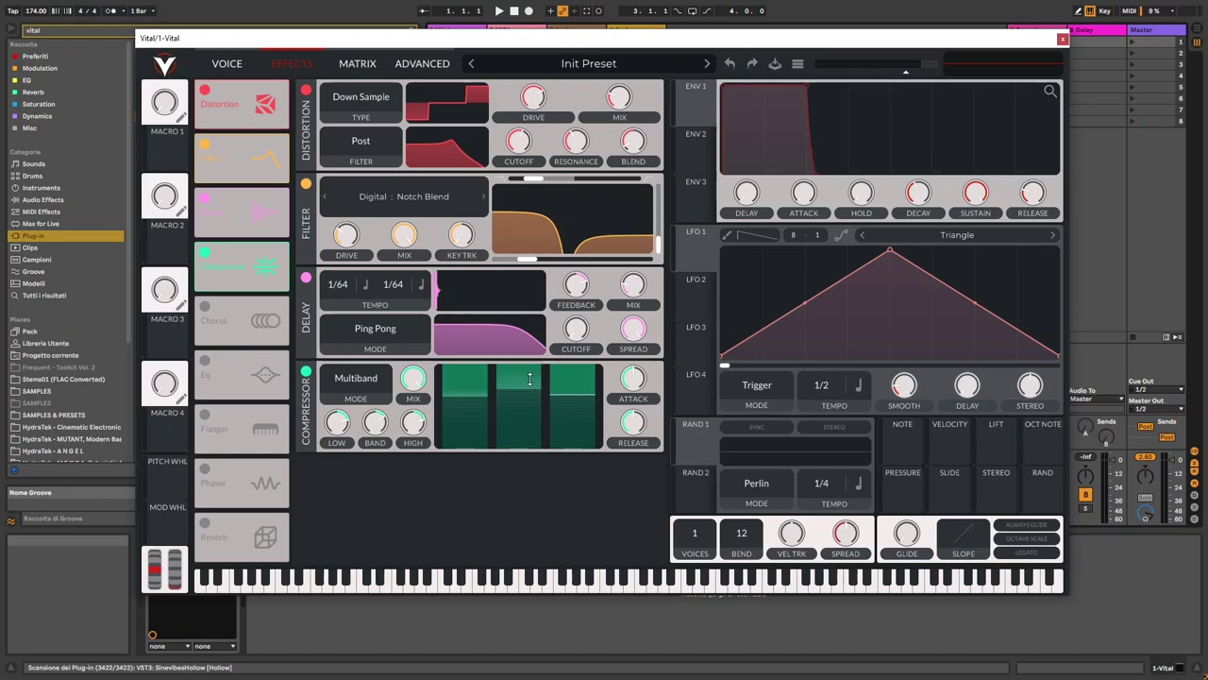
{"action": "key", "text": "a"}
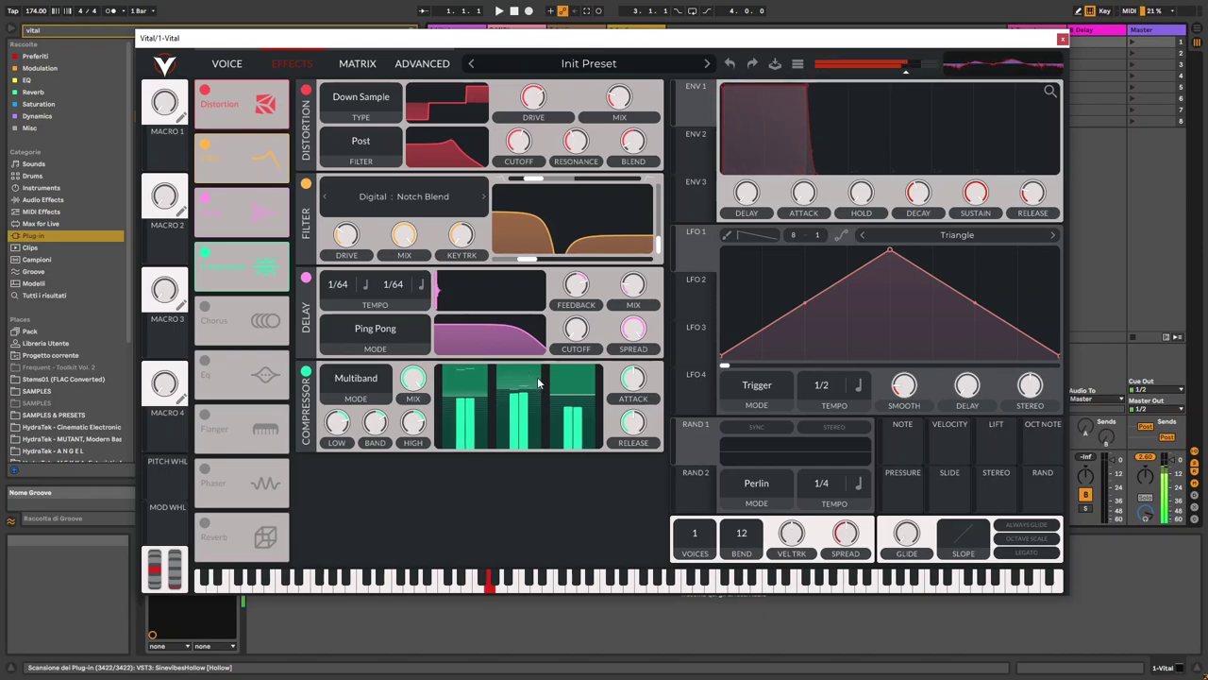
{"action": "left_click", "coordinate": [427, 62]}
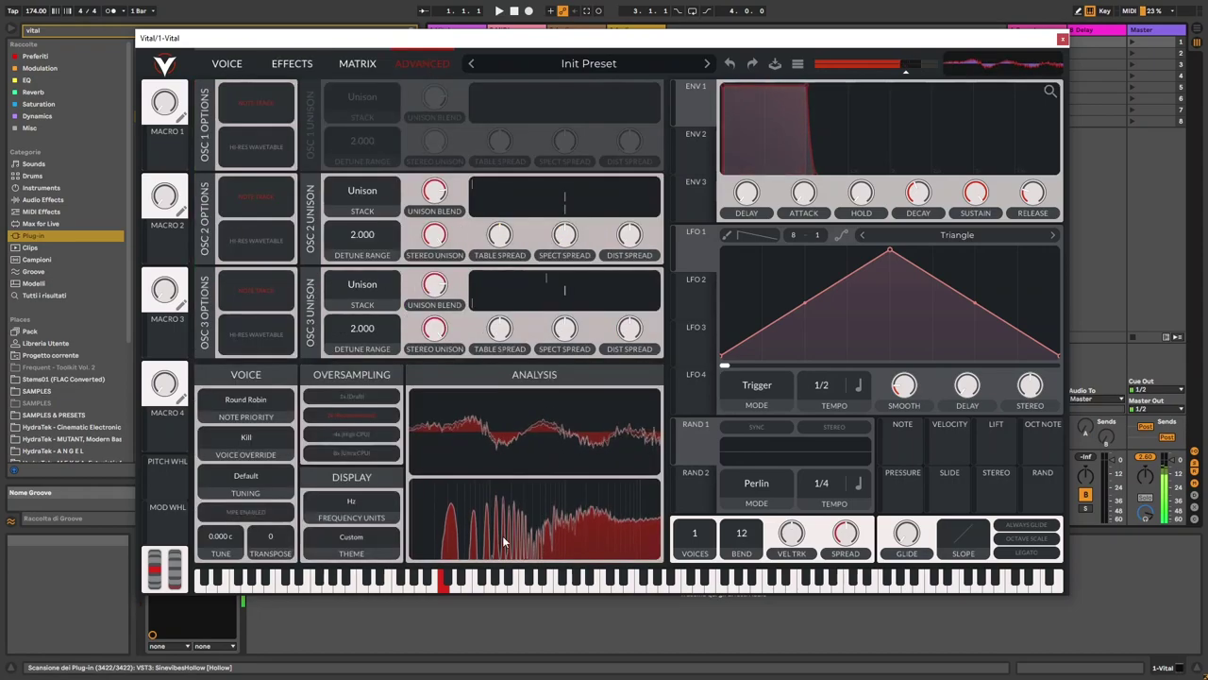
{"action": "key", "text": "g"}
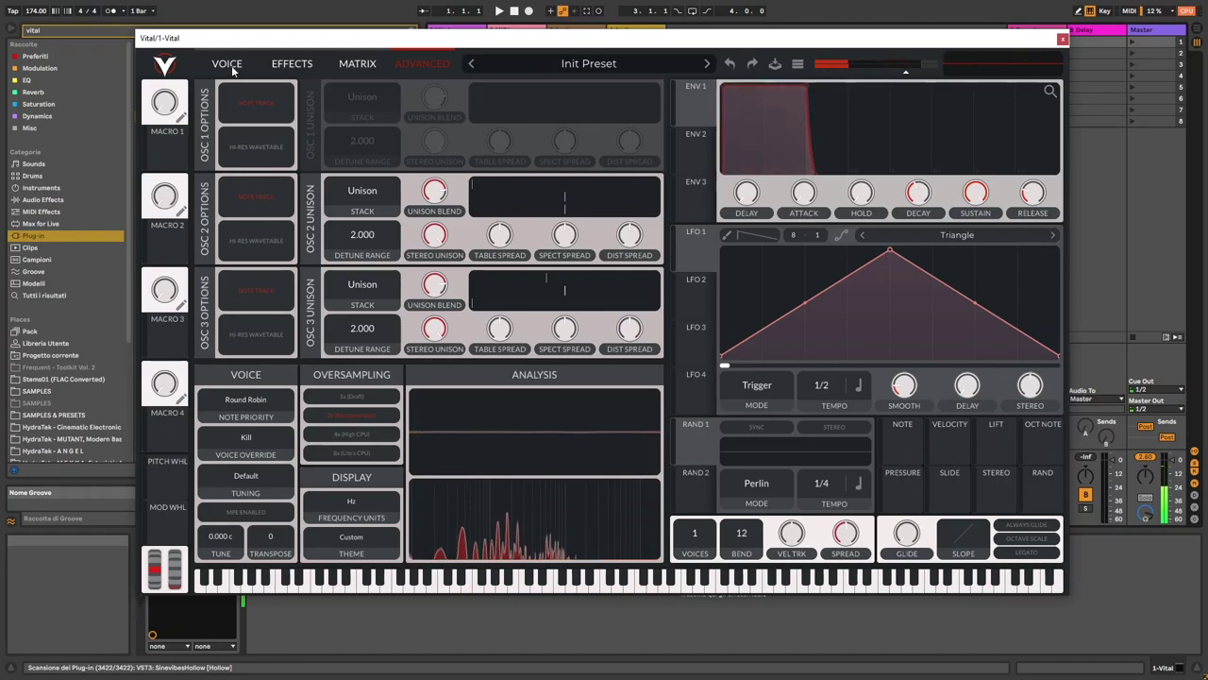
Enable Vital's Chorus, reduce it from 16 to 8 voices and raise its filter cutoff.
{"action": "left_click", "coordinate": [292, 64]}
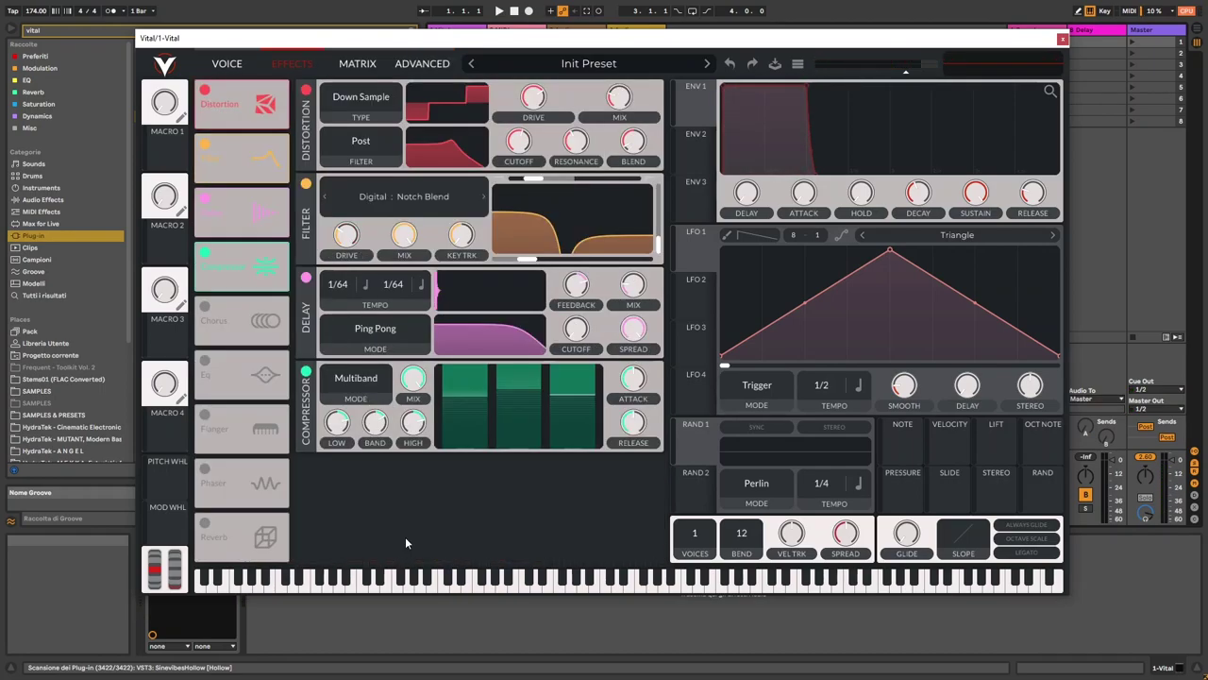
{"action": "left_click", "coordinate": [205, 309]}
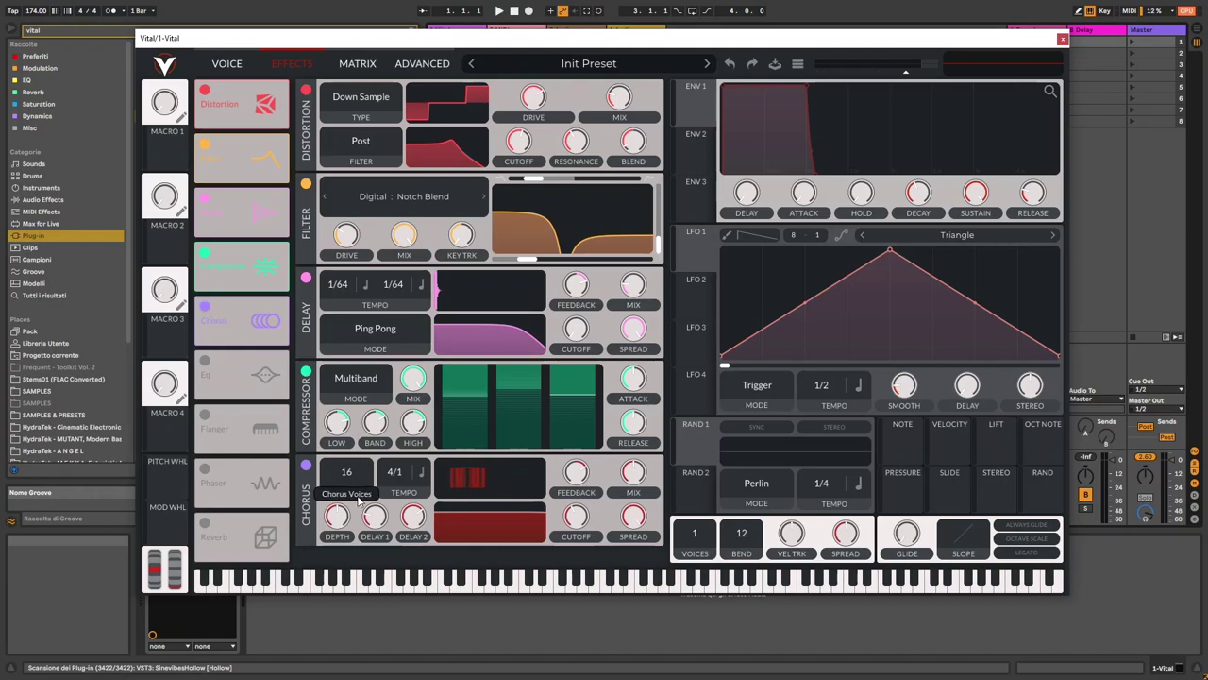
{"action": "left_click_drag", "start_coordinate": [355, 480], "coordinate": [359, 497]}
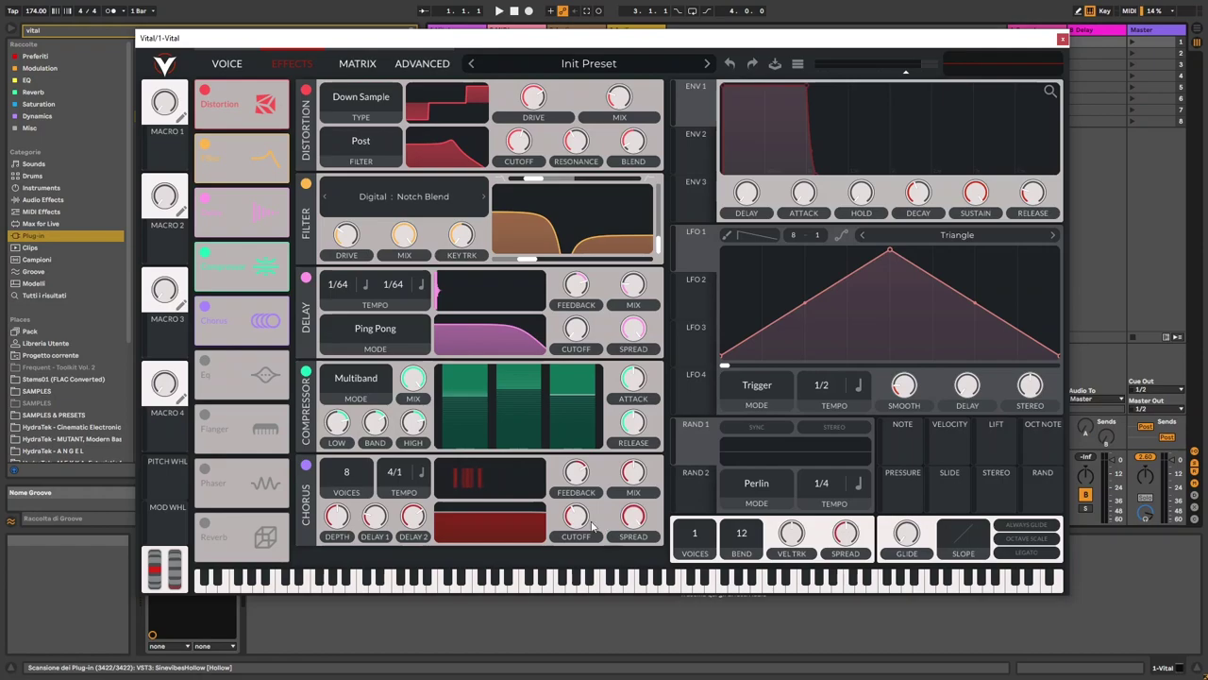
{"action": "left_click_drag", "start_coordinate": [593, 526], "coordinate": [575, 439]}
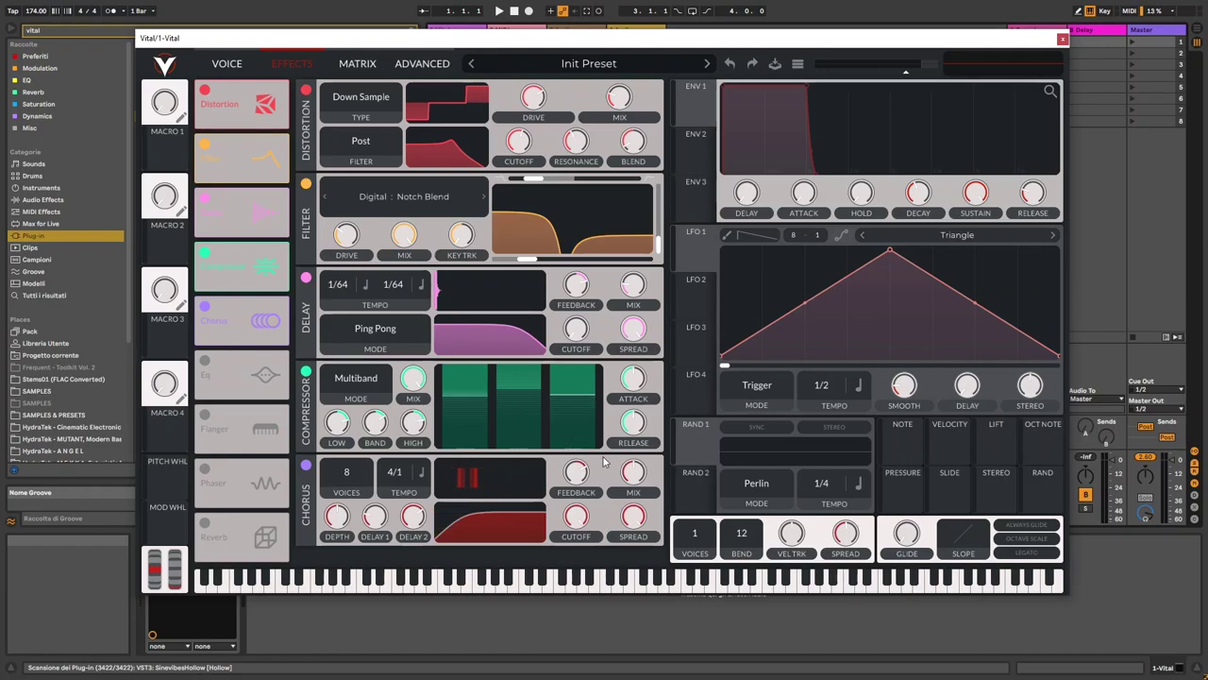
{"action": "mouse_move", "coordinate": [417, 541]}
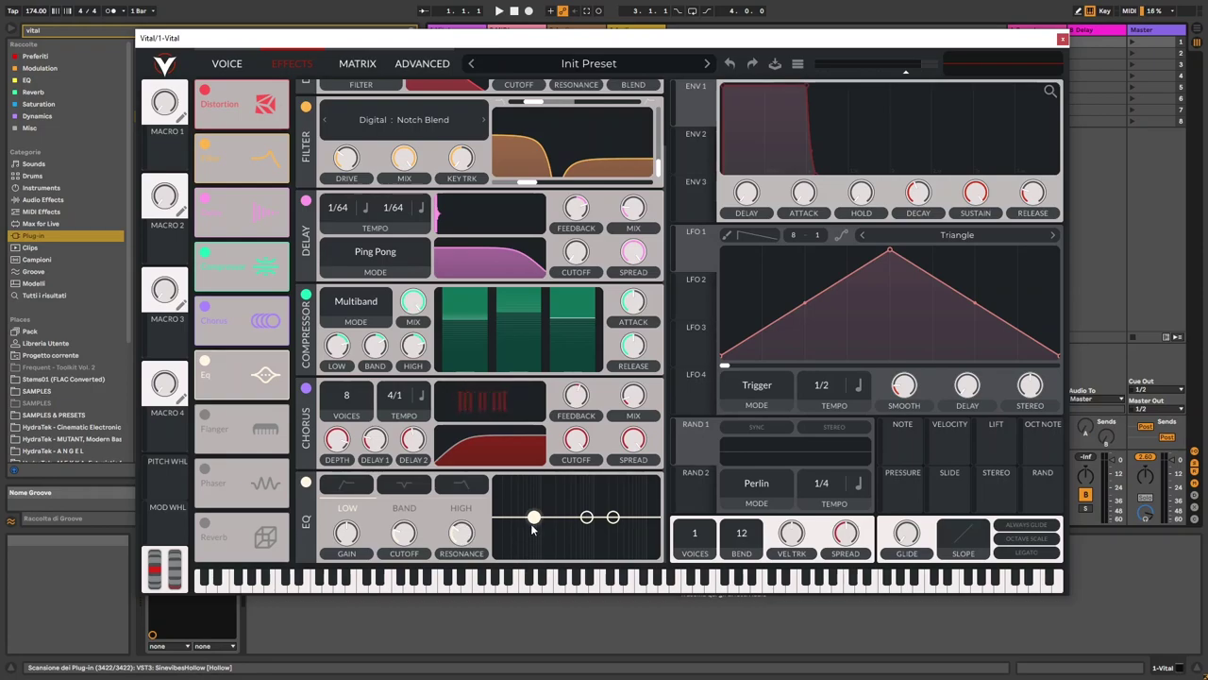
Nudge the EQ low band up slightly and cut the mid band gain to about -3.6 dB.
{"action": "left_click_drag", "start_coordinate": [535, 518], "coordinate": [526, 509]}
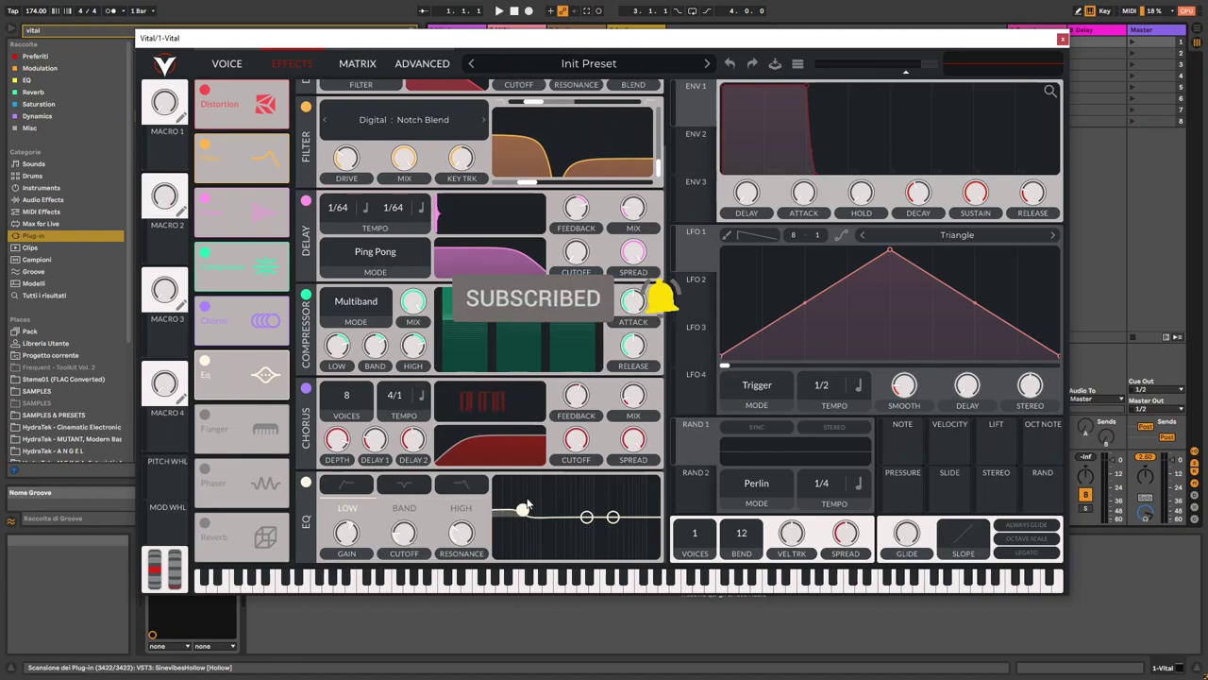
{"action": "mouse_move", "coordinate": [477, 543]}
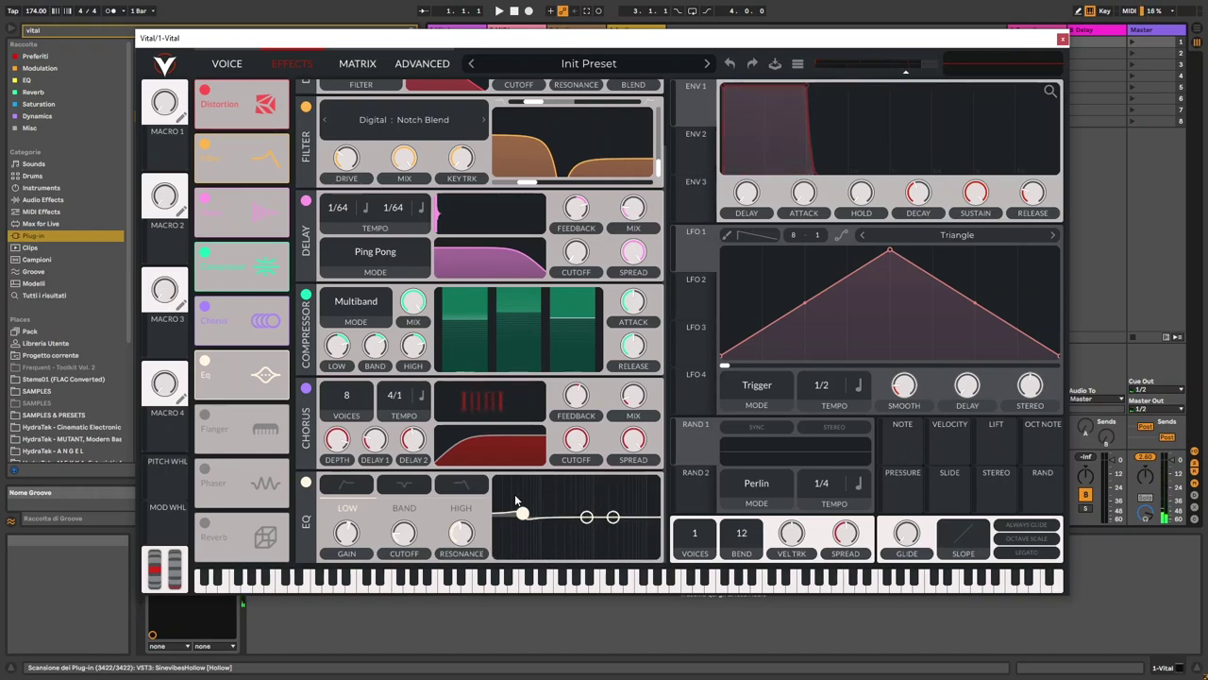
{"action": "left_click", "coordinate": [586, 516]}
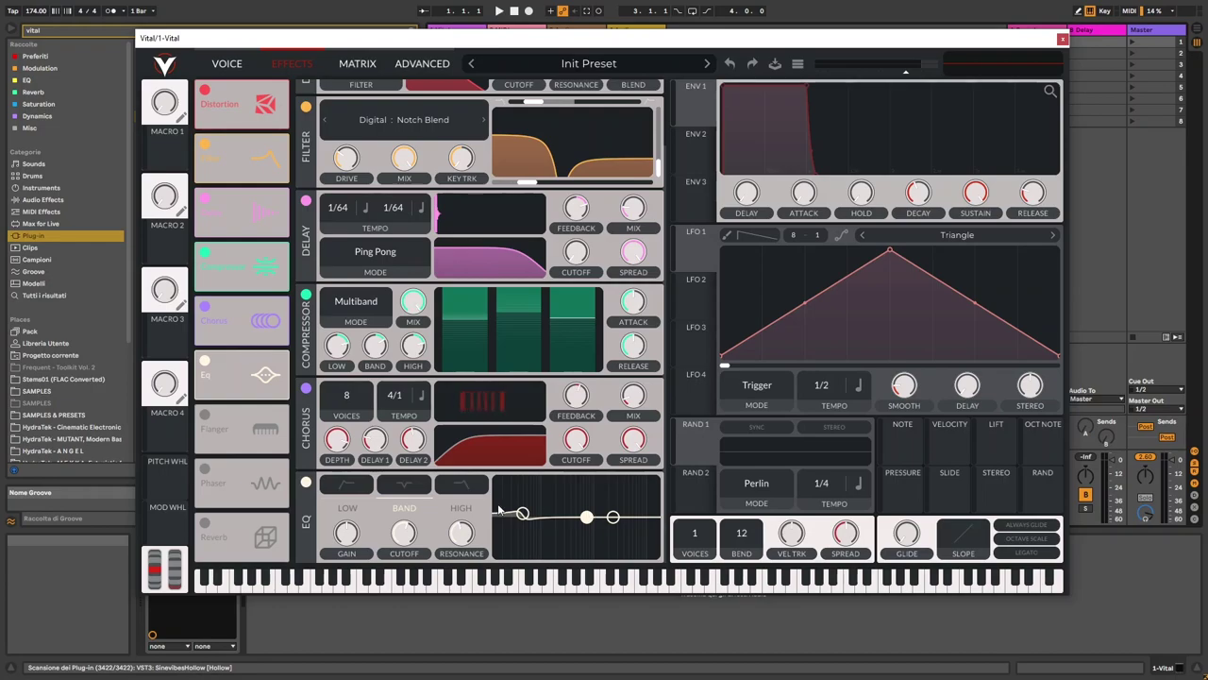
{"action": "left_click_drag", "start_coordinate": [404, 535], "coordinate": [404, 529]}
{"action": "left_click_drag", "start_coordinate": [347, 534], "coordinate": [346, 537]}
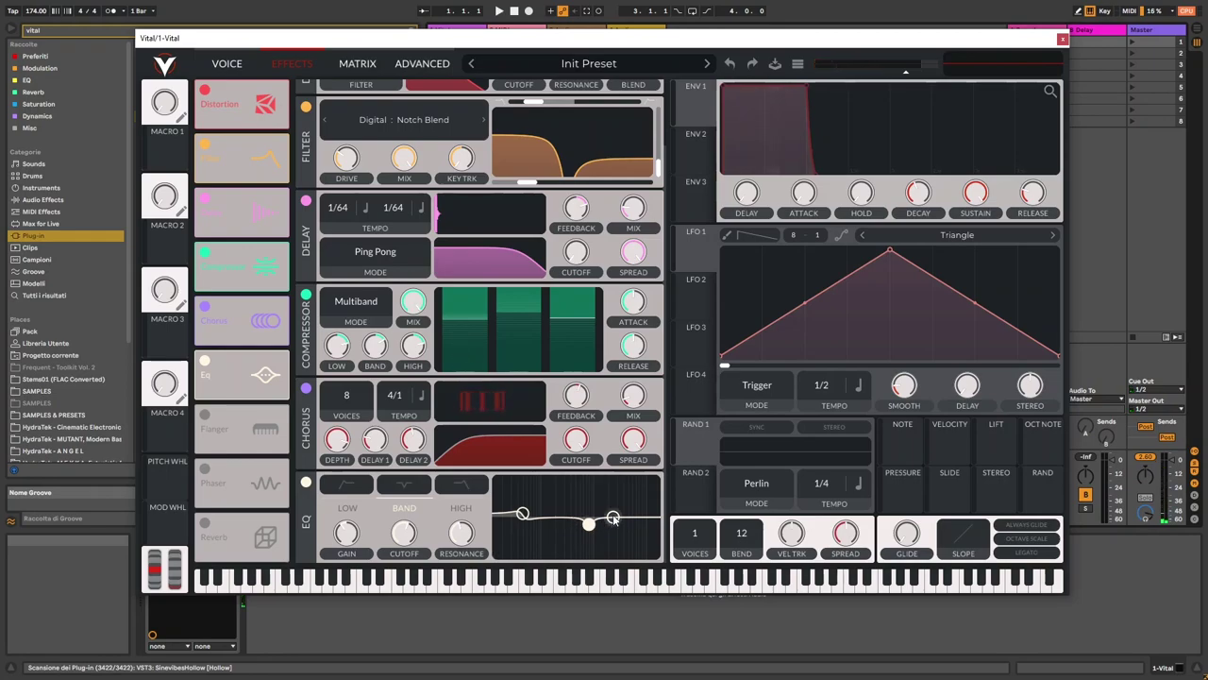
Lift the EQ high band slightly, around 2944 Hz.
{"action": "left_click_drag", "start_coordinate": [613, 518], "coordinate": [617, 510]}
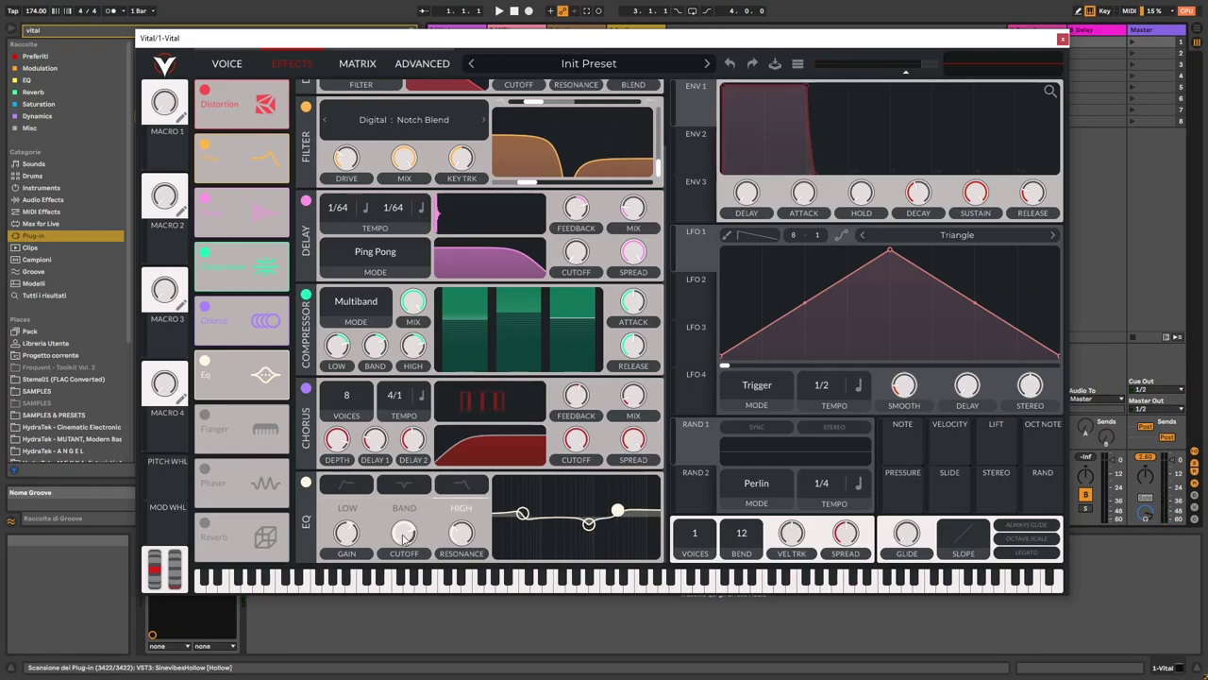
{"action": "mouse_move", "coordinate": [404, 535]}
{"action": "scroll", "coordinate": [404, 536], "scroll_direction": "down", "scroll_amount": 2}
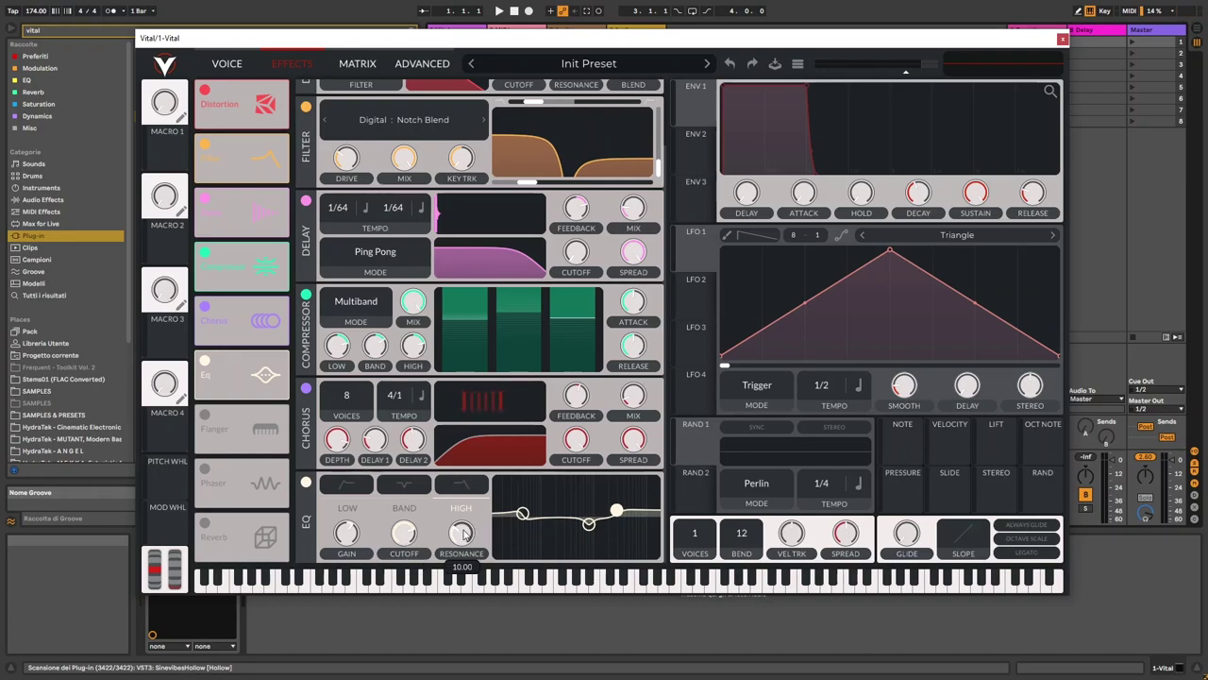
{"action": "scroll", "coordinate": [462, 536], "scroll_direction": "up", "scroll_amount": 2}
Enable the Phaser ahead of the Flanger with depth 0.606% and mix 79.89%.
{"action": "left_click", "coordinate": [96, 516]}
{"action": "left_click", "coordinate": [203, 472]}
{"action": "left_click_drag", "start_coordinate": [250, 489], "coordinate": [250, 432]}
{"action": "scroll", "coordinate": [330, 483], "scroll_direction": "down", "scroll_amount": 3}
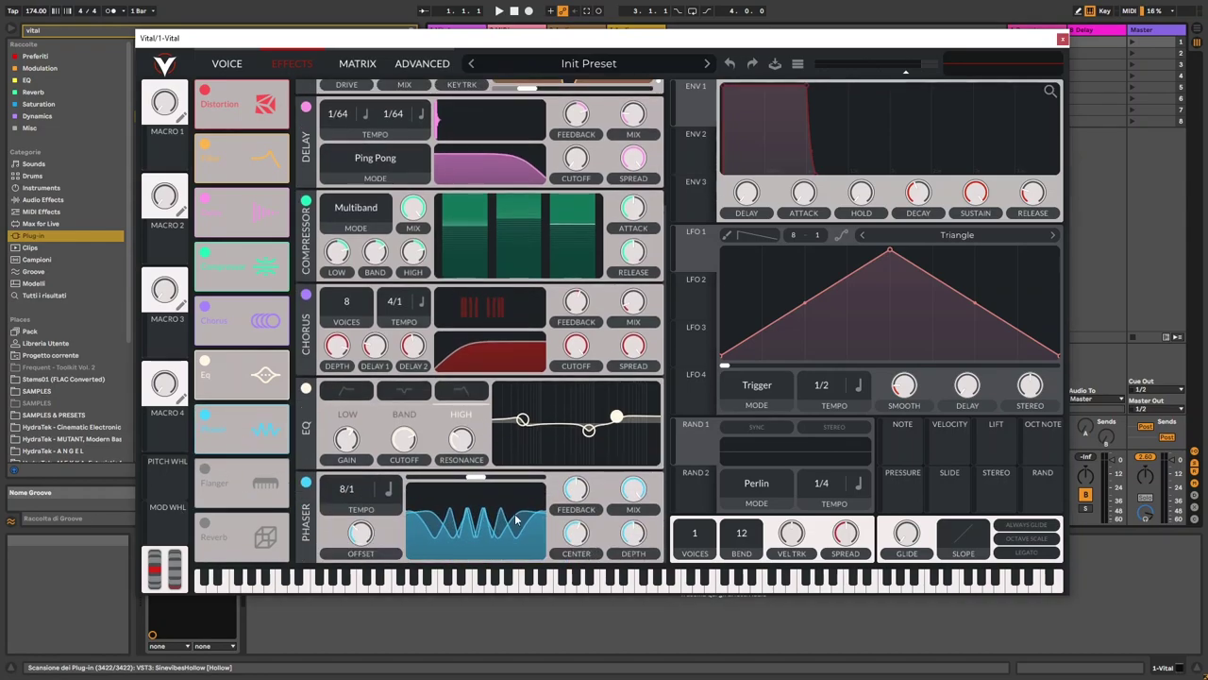
{"action": "left_click_drag", "start_coordinate": [634, 533], "coordinate": [630, 578]}
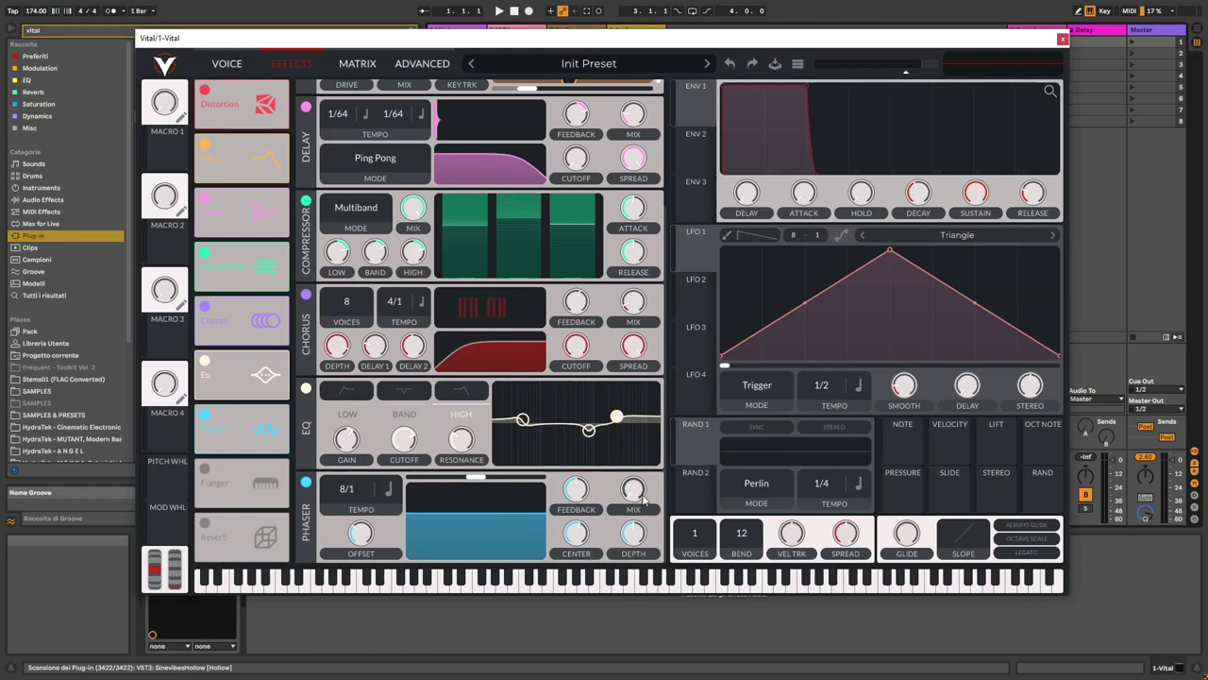
{"action": "left_click_drag", "start_coordinate": [645, 501], "coordinate": [655, 359]}
Enable the Reverb ahead of the Flanger and reshape its low filter curve.
{"action": "left_click_drag", "start_coordinate": [248, 527], "coordinate": [249, 482]}
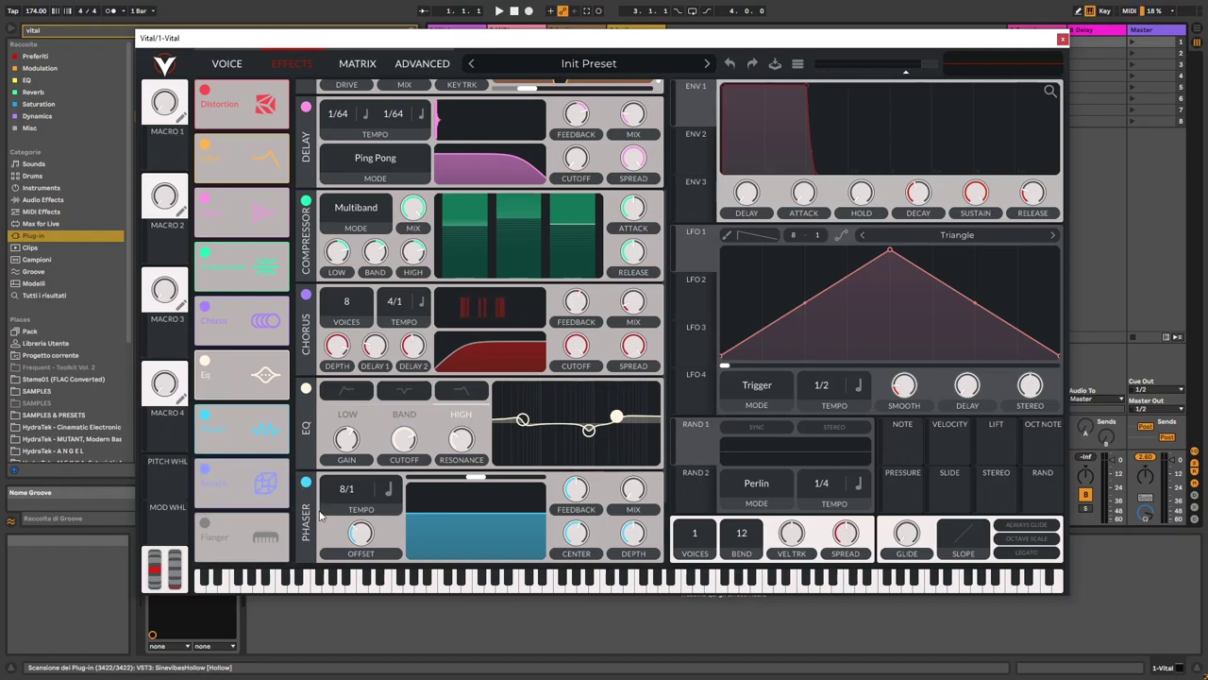
{"action": "scroll", "coordinate": [321, 519], "scroll_direction": "down", "scroll_amount": 2}
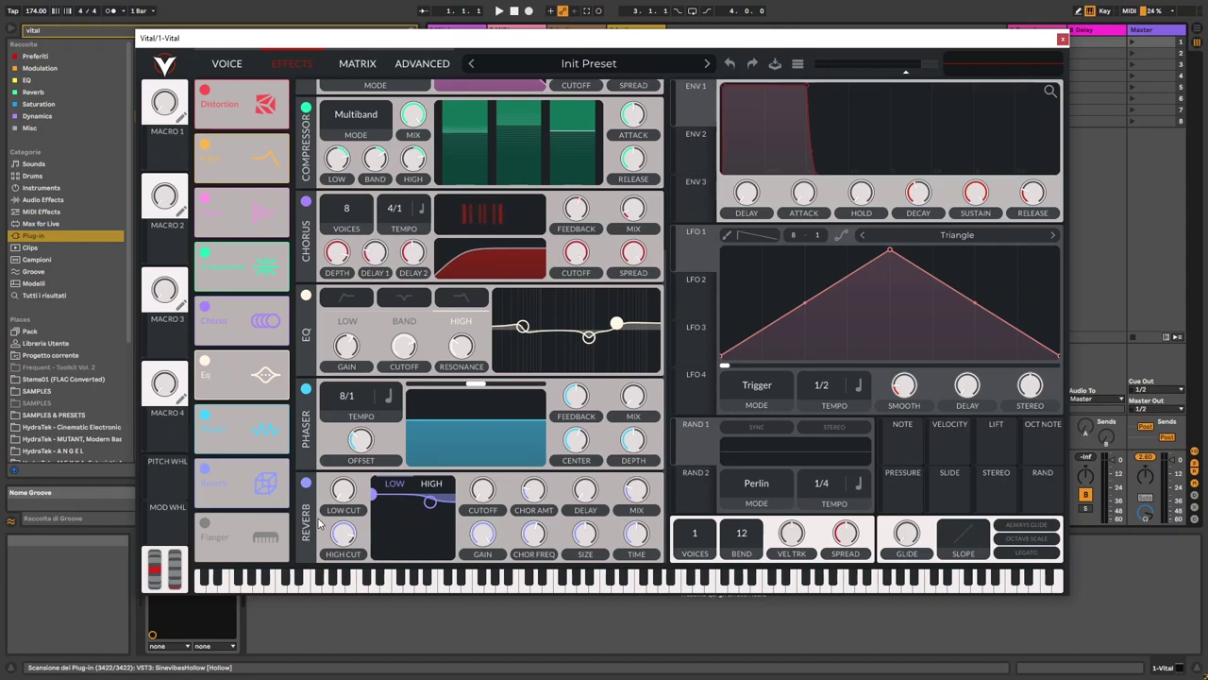
{"action": "left_click_drag", "start_coordinate": [373, 493], "coordinate": [396, 534]}
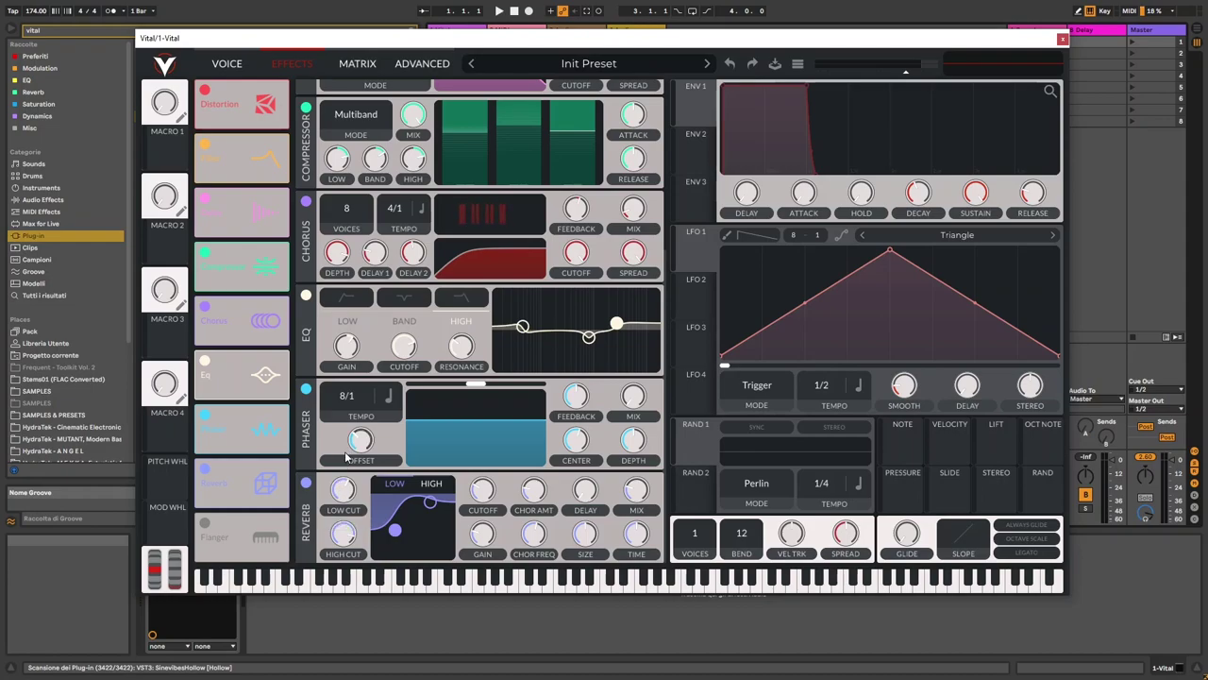
{"action": "mouse_move", "coordinate": [344, 498]}
{"action": "mouse_move", "coordinate": [582, 538]}
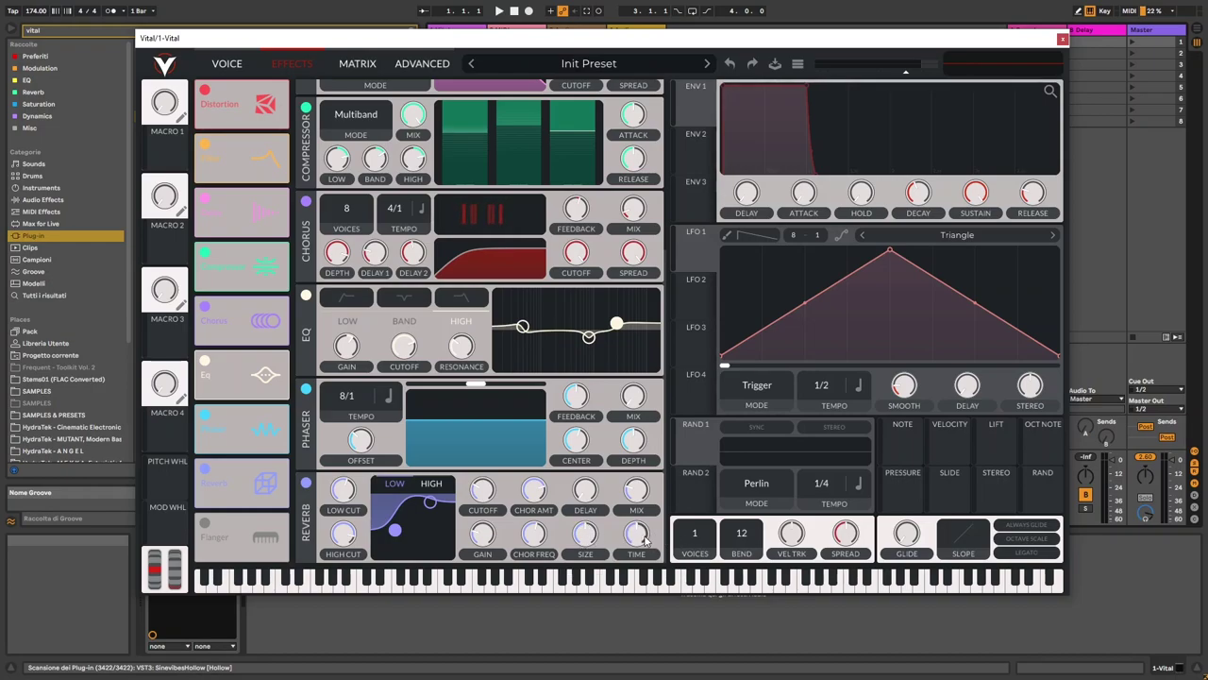
Lower the Reverb mix to 9.273% and bring up the ENV 2 envelope.
{"action": "mouse_move", "coordinate": [642, 540]}
{"action": "mouse_move", "coordinate": [636, 496]}
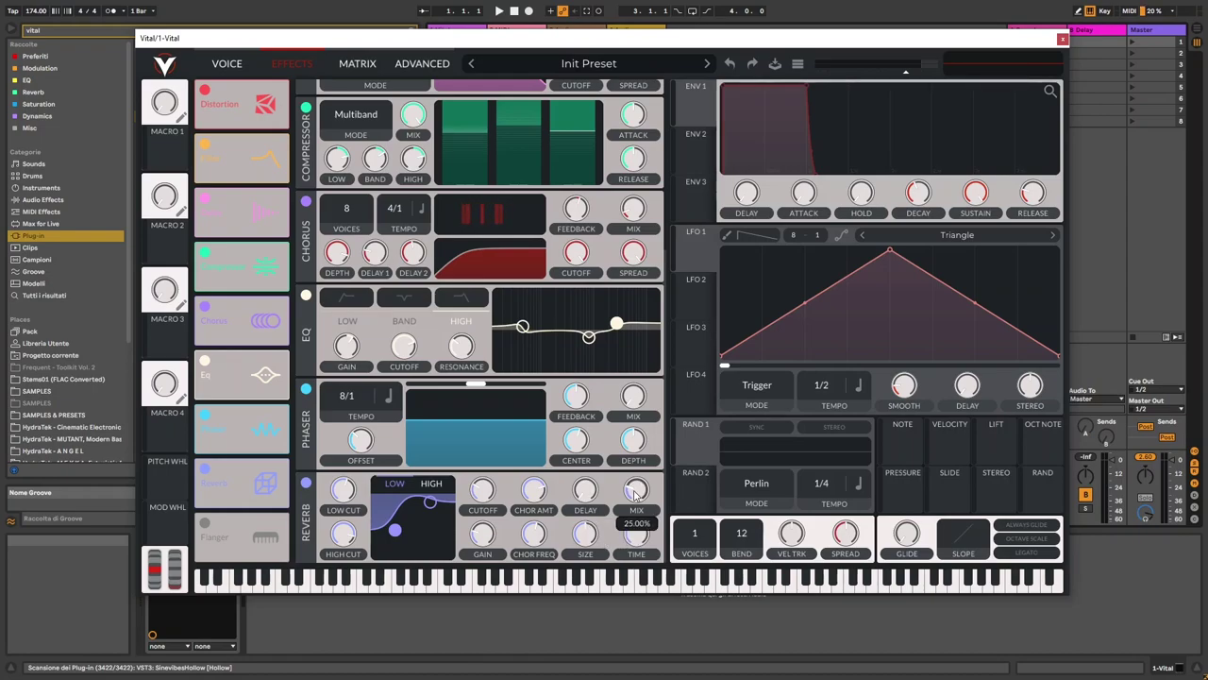
{"action": "scroll", "coordinate": [637, 495], "scroll_direction": "down", "scroll_amount": 5}
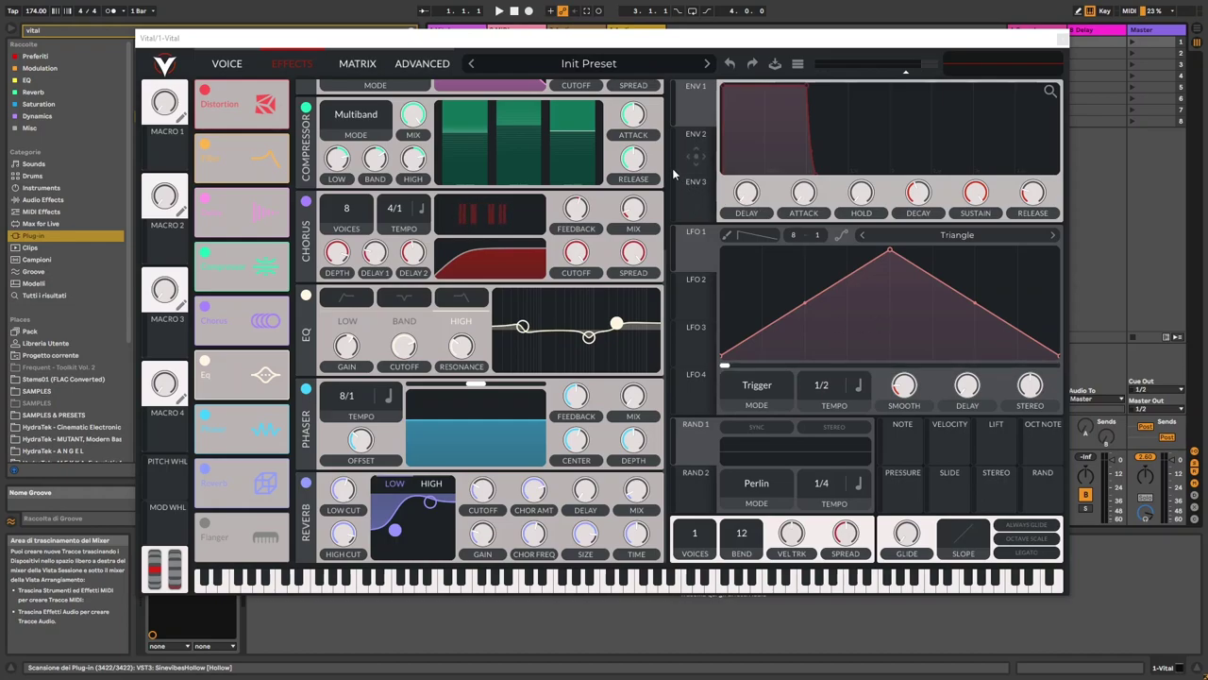
{"action": "left_click", "coordinate": [693, 137]}
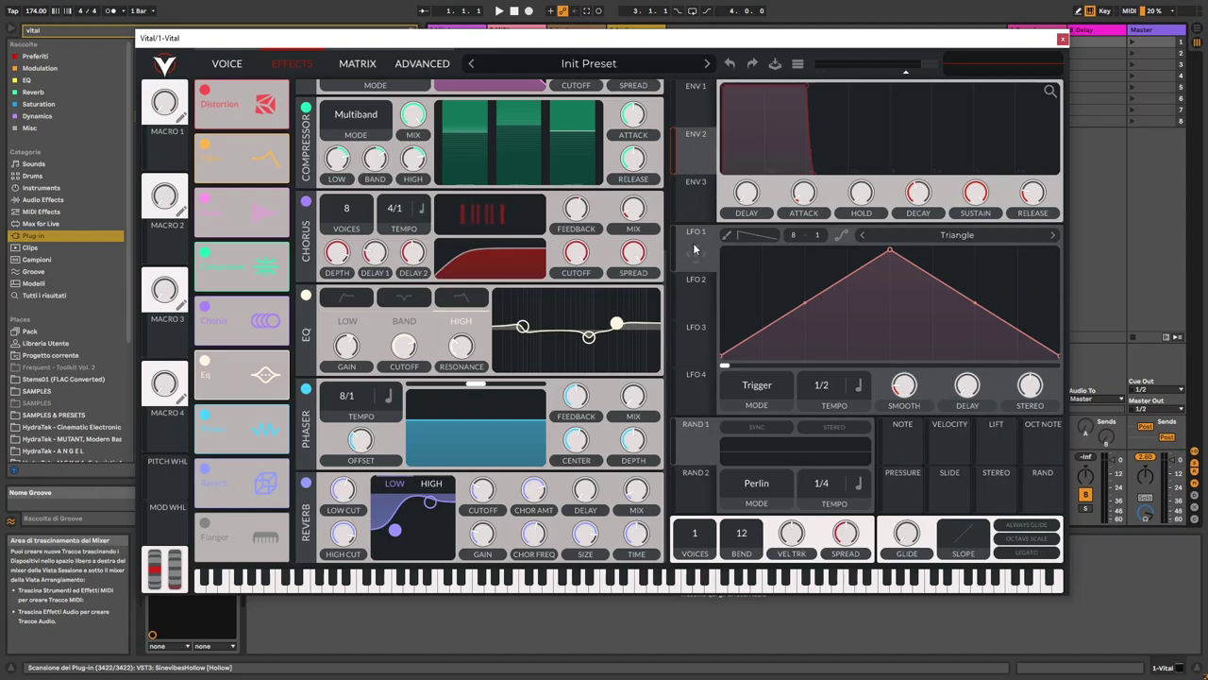
Give ENV 2 a longer attack, added hold time and a 0.111-second release.
{"action": "left_click", "coordinate": [696, 133]}
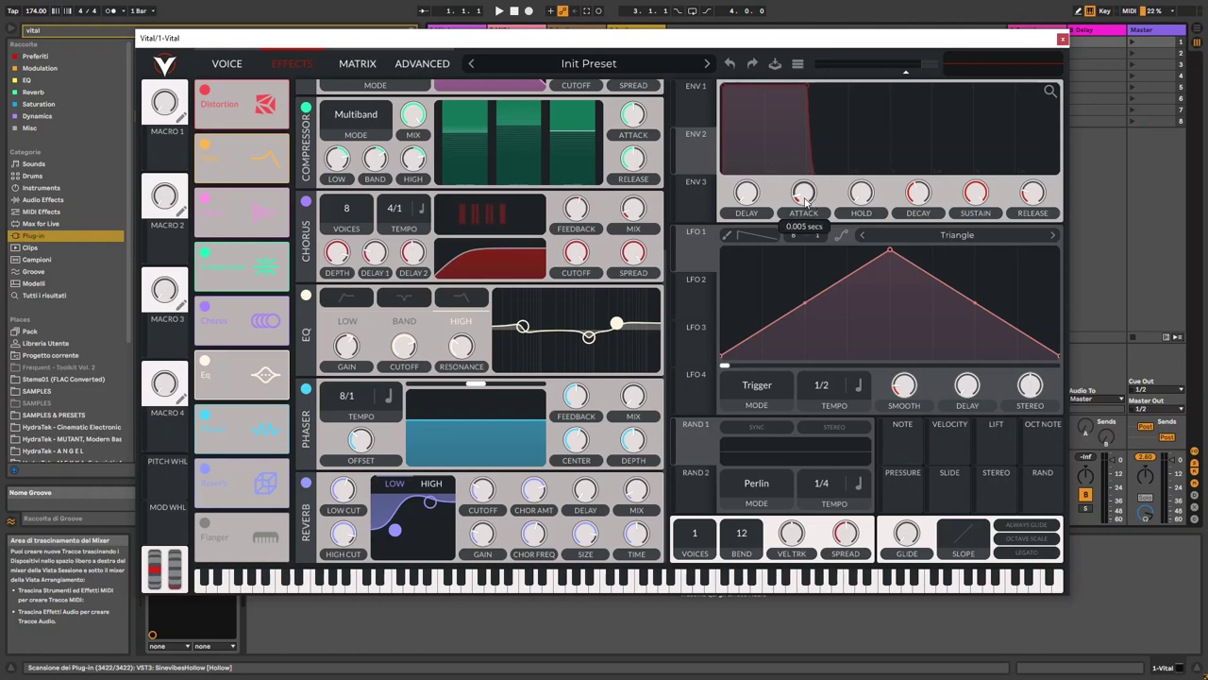
{"action": "left_click_drag", "start_coordinate": [807, 204], "coordinate": [765, 168]}
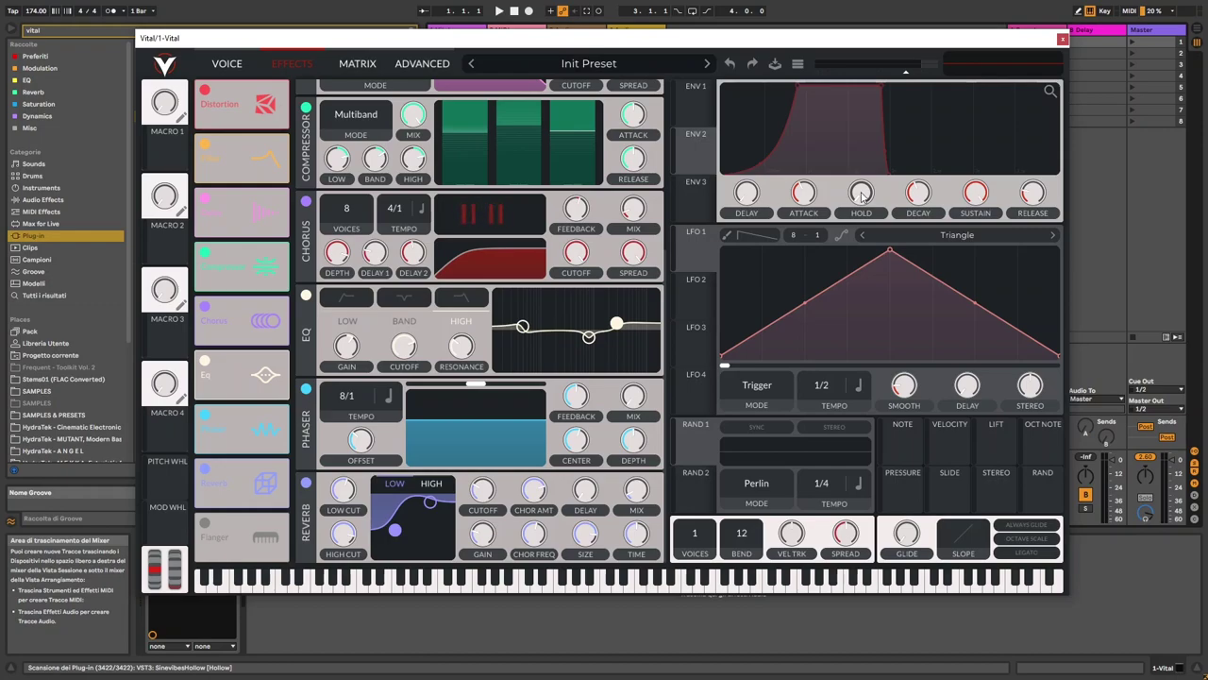
{"action": "left_click_drag", "start_coordinate": [860, 195], "coordinate": [921, 206]}
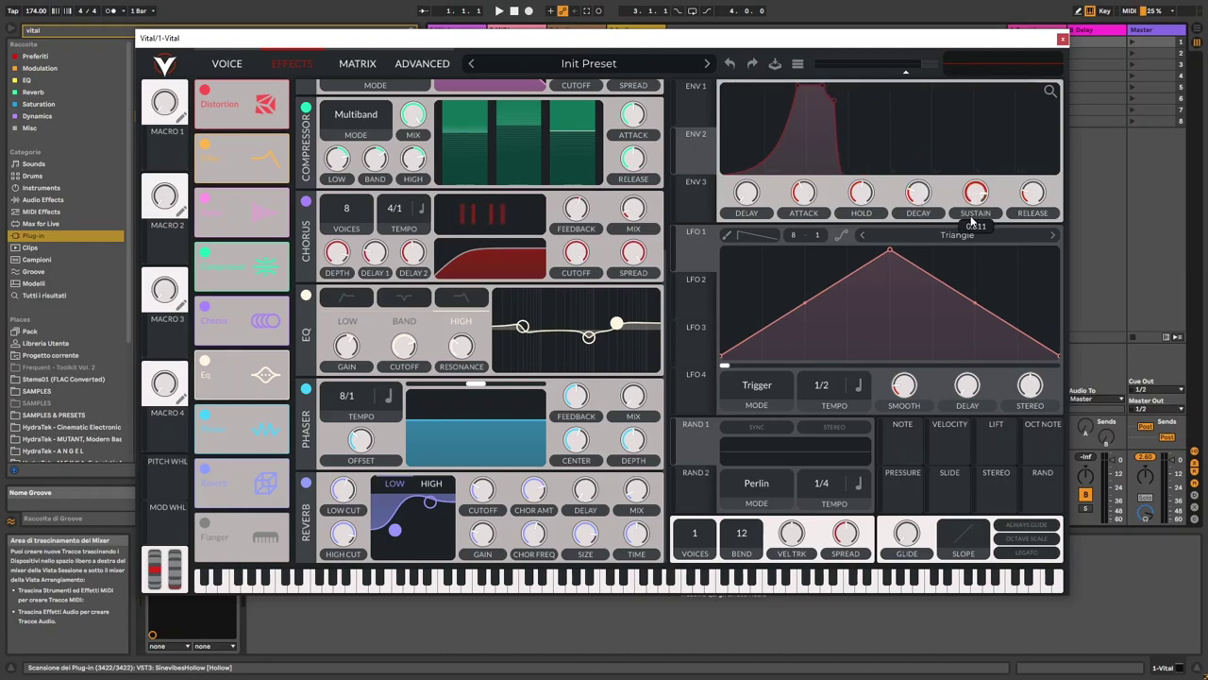
{"action": "mouse_move", "coordinate": [1035, 194]}
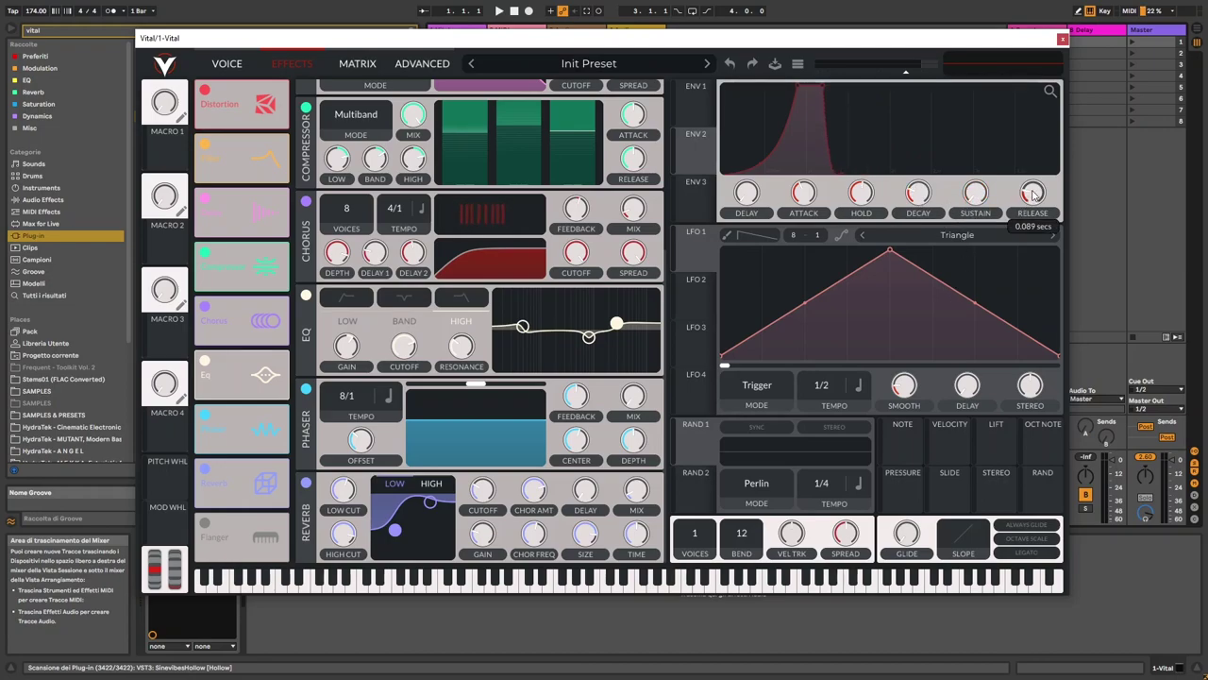
{"action": "scroll", "coordinate": [1034, 194], "scroll_direction": "up", "scroll_amount": 1}
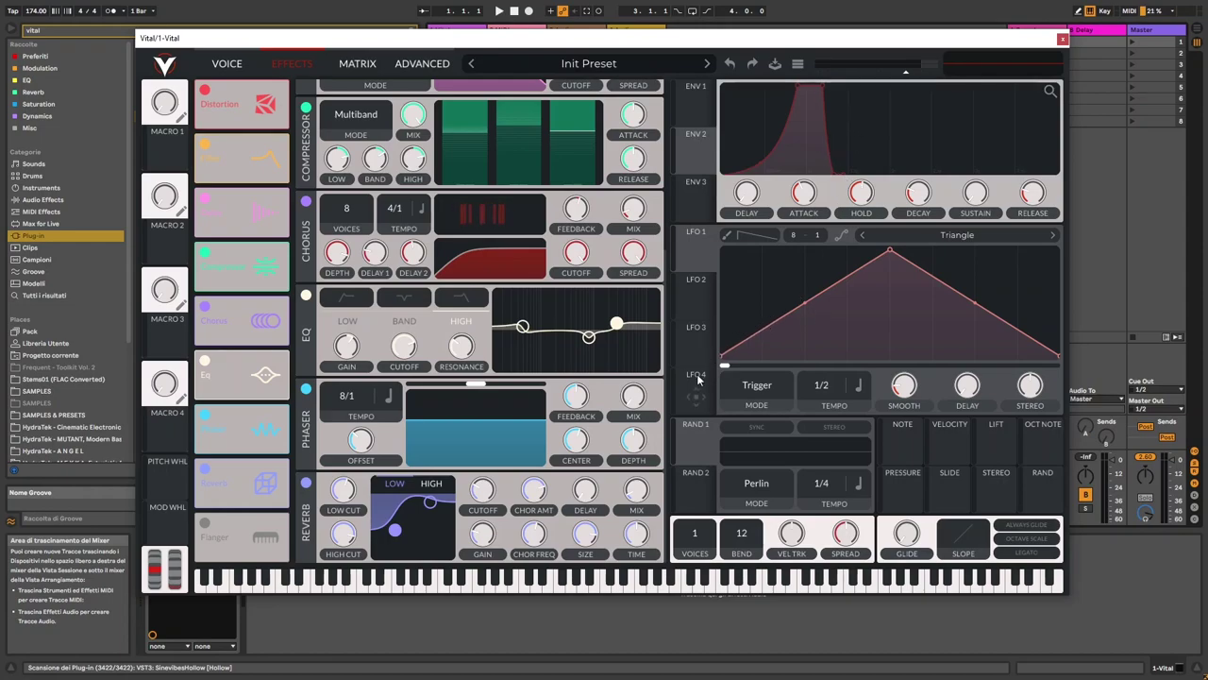
Route Envelope 2 to the filter, the compressor release and the distortion mix.
{"action": "scroll", "coordinate": [482, 321], "scroll_direction": "up", "scroll_amount": 5}
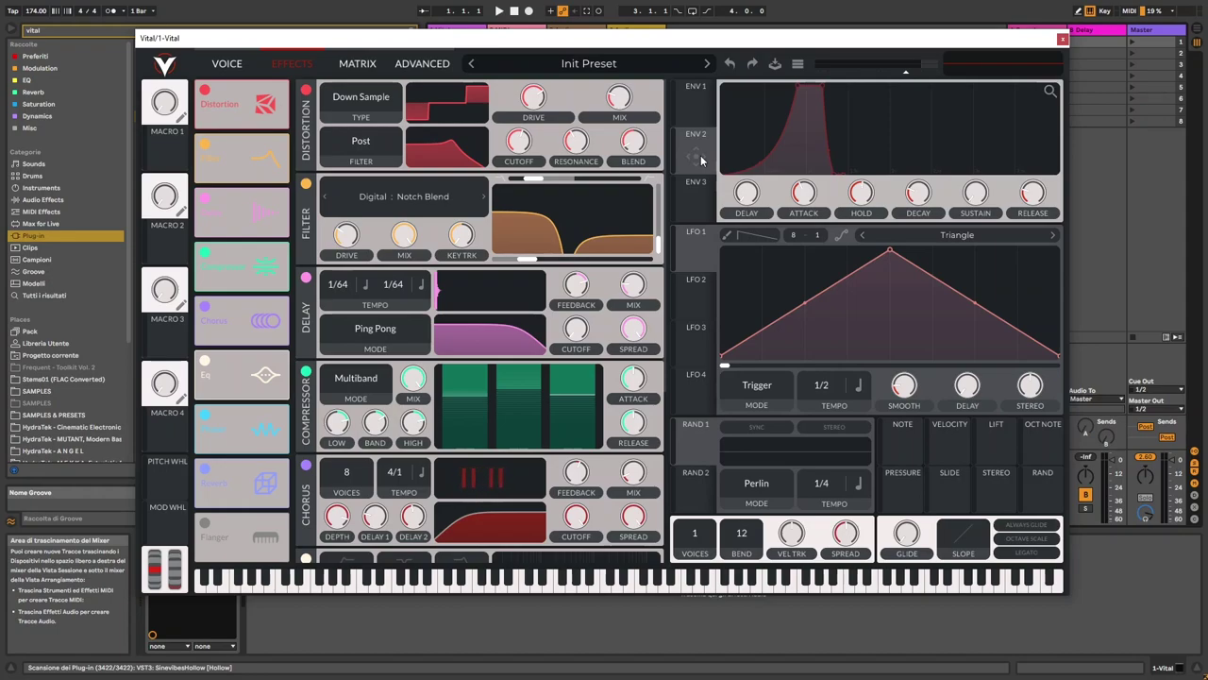
{"action": "left_click_drag", "start_coordinate": [703, 159], "coordinate": [571, 214]}
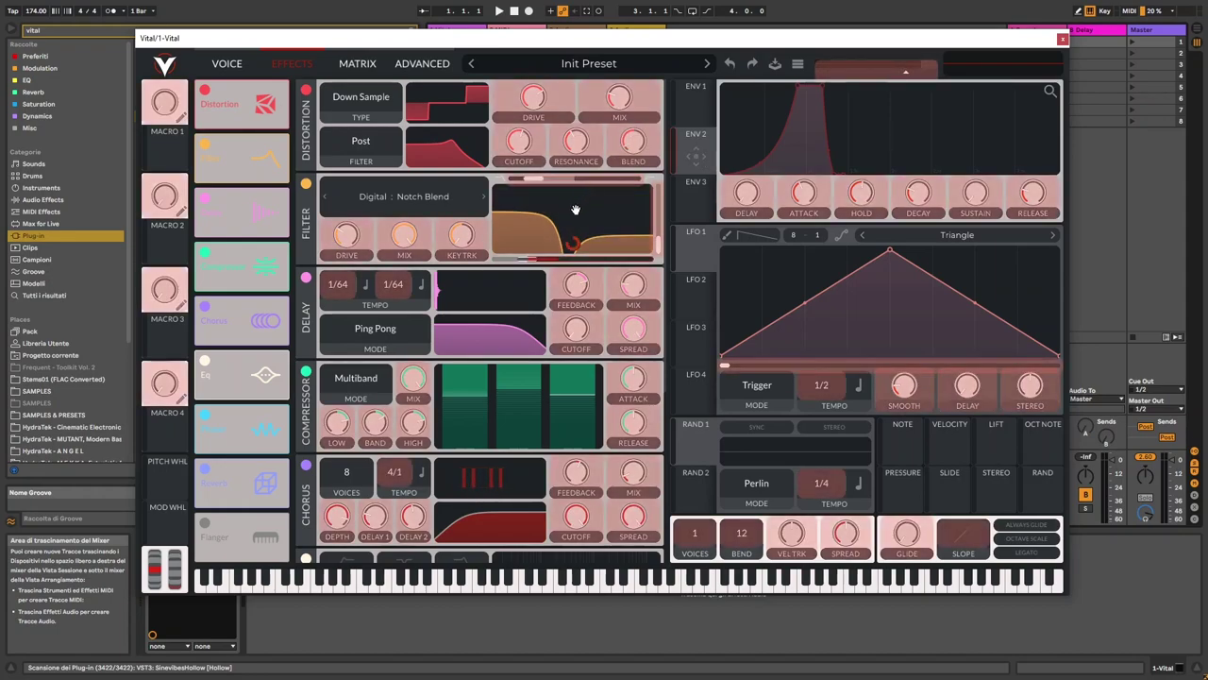
{"action": "left_click_drag", "start_coordinate": [534, 257], "coordinate": [535, 258]}
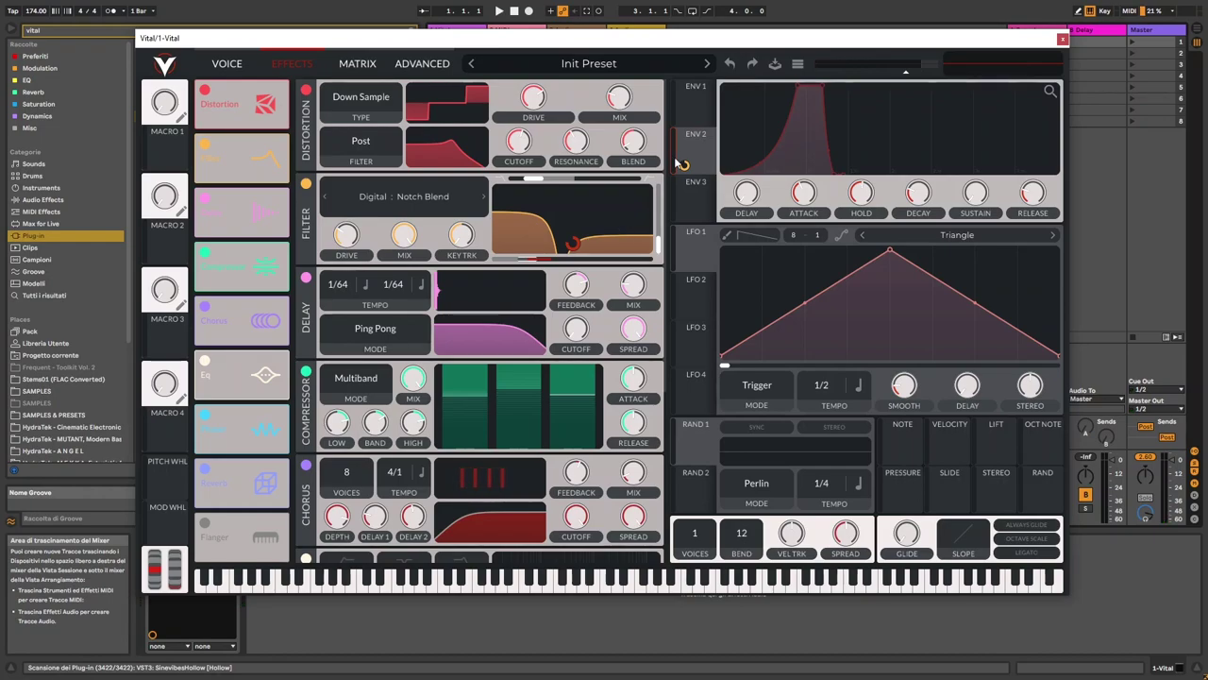
{"action": "left_click_drag", "start_coordinate": [685, 164], "coordinate": [633, 422]}
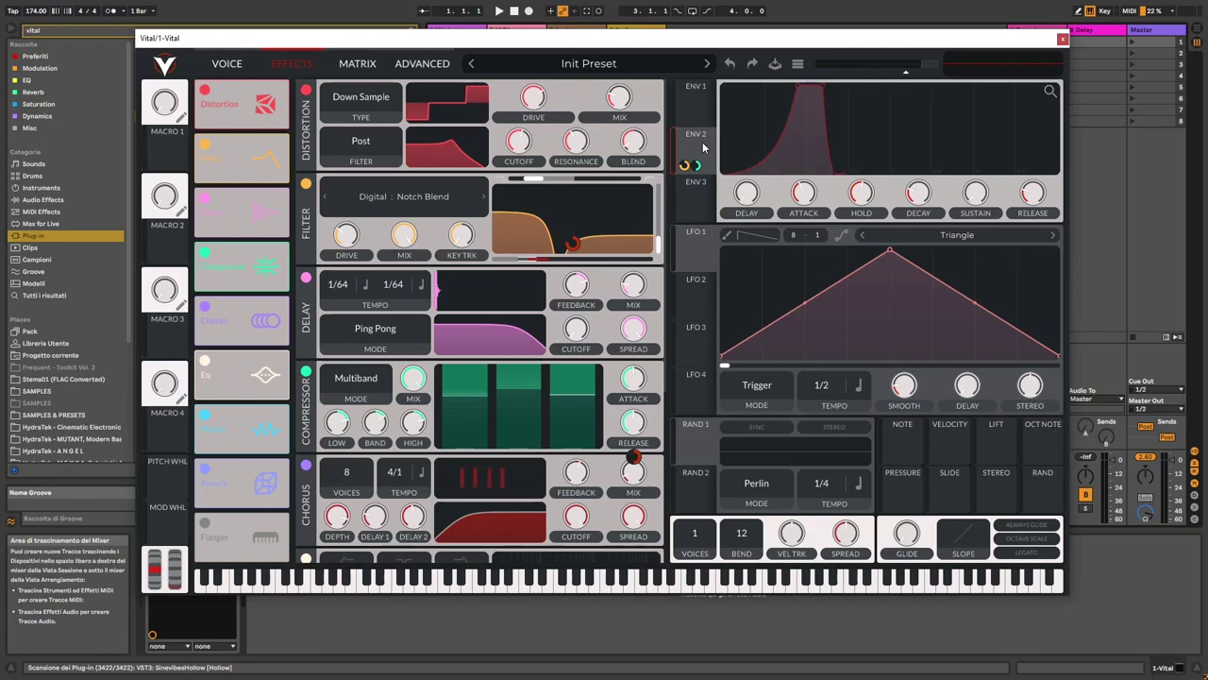
{"action": "left_click_drag", "start_coordinate": [697, 165], "coordinate": [620, 100]}
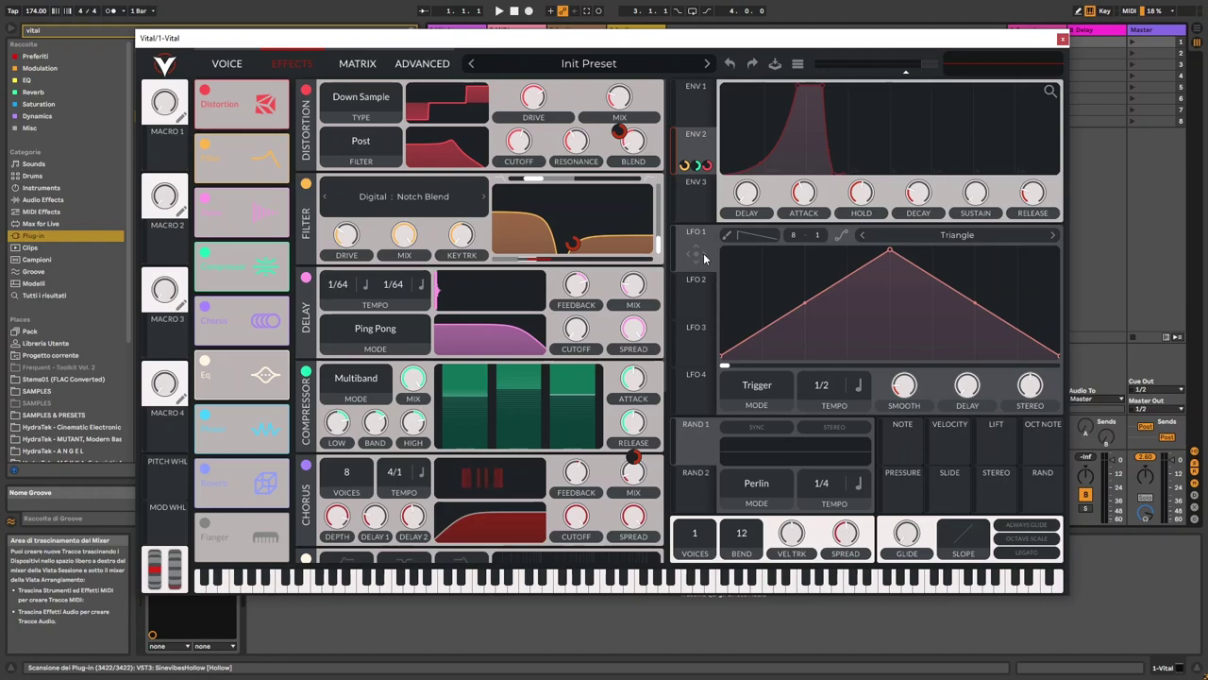
Load the Sin shape into LFO 1, reshape its curve with added points, and set rate 1/8.
{"action": "left_click", "coordinate": [939, 242]}
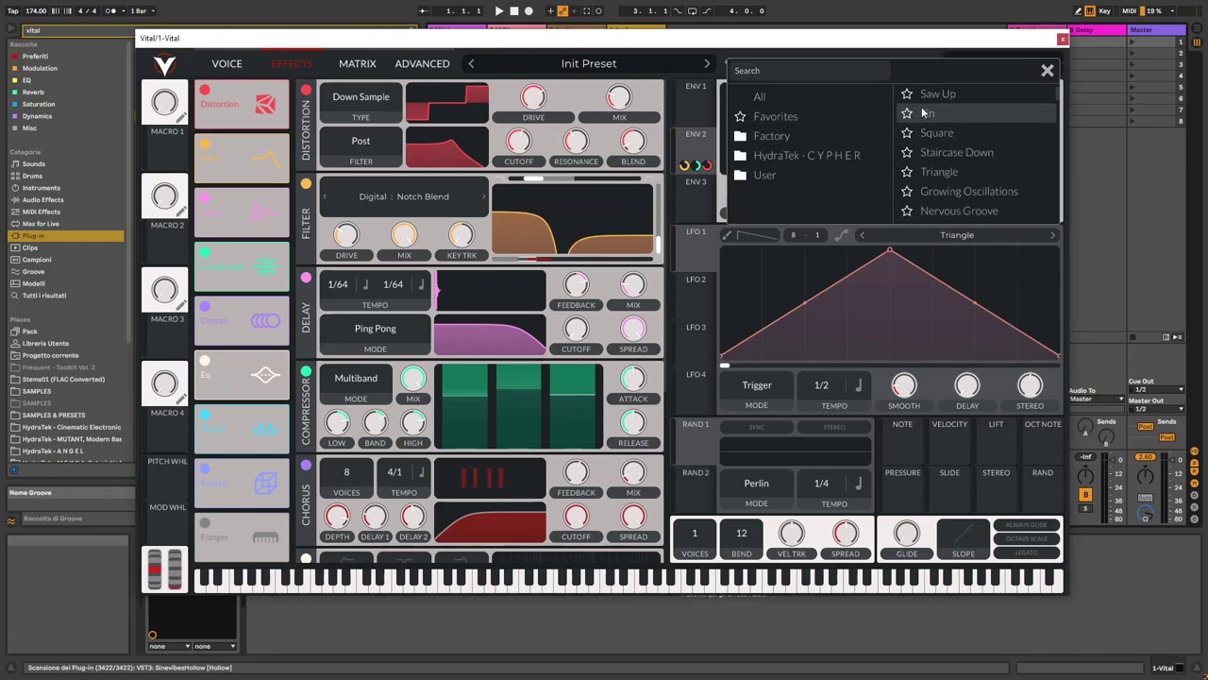
{"action": "left_click", "coordinate": [931, 113]}
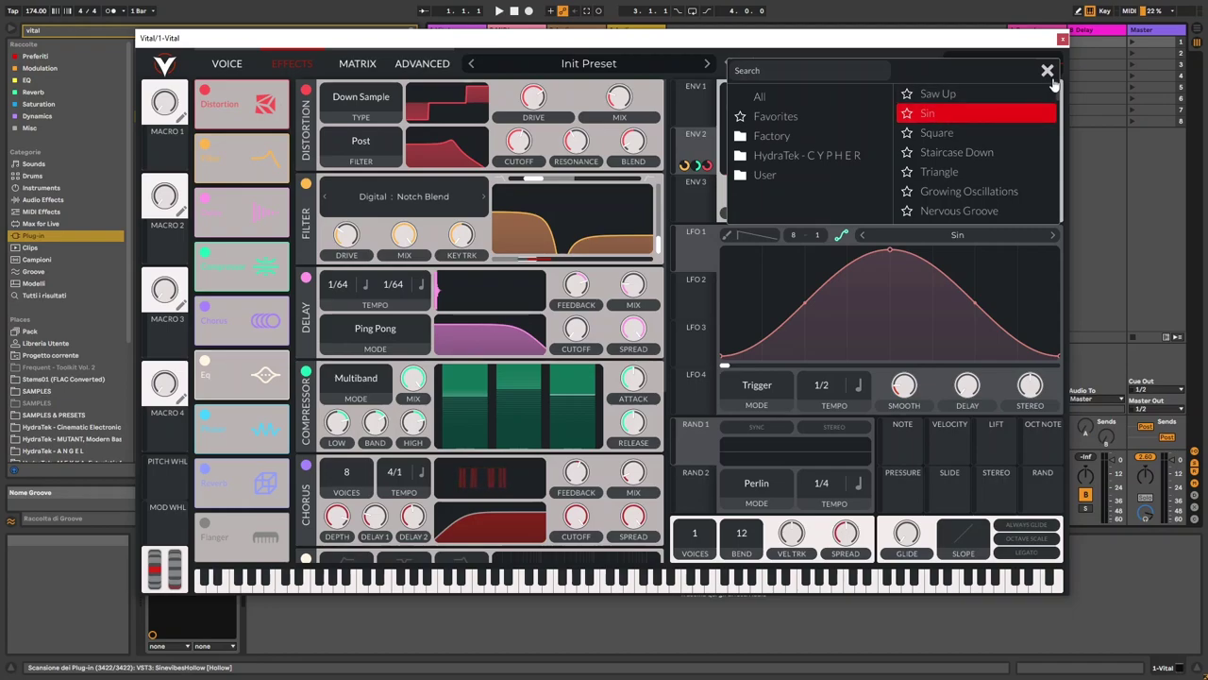
{"action": "left_click", "coordinate": [1048, 70]}
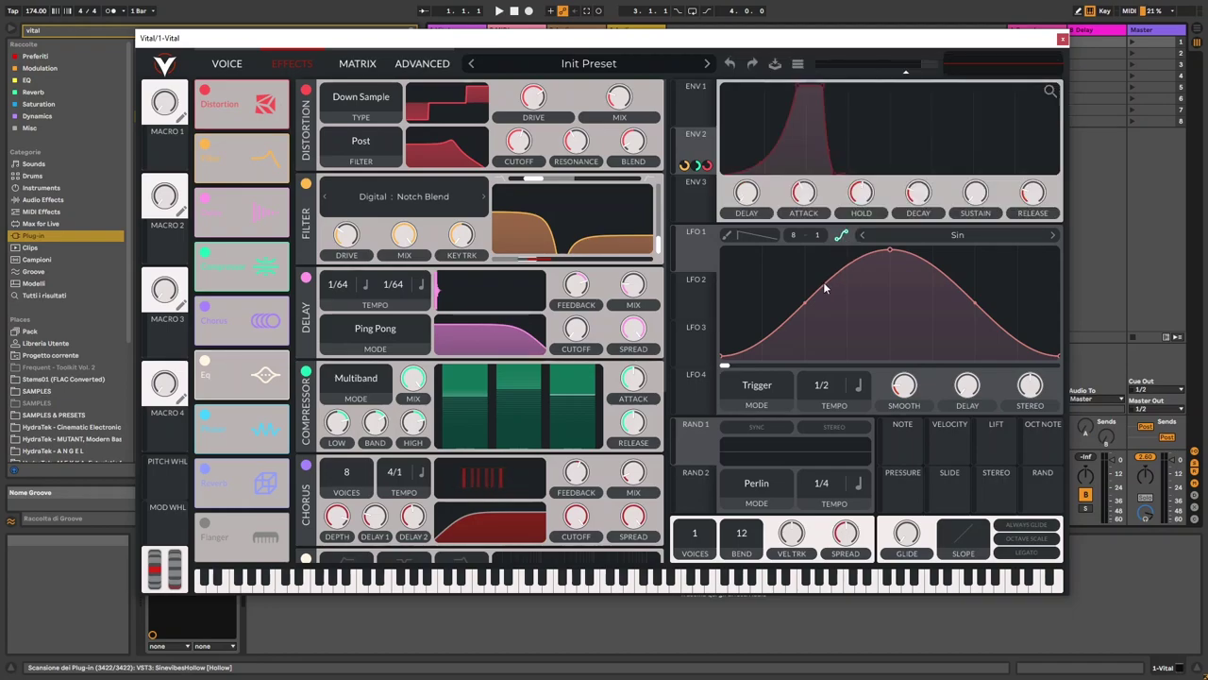
{"action": "left_click_drag", "start_coordinate": [847, 274], "coordinate": [847, 299]}
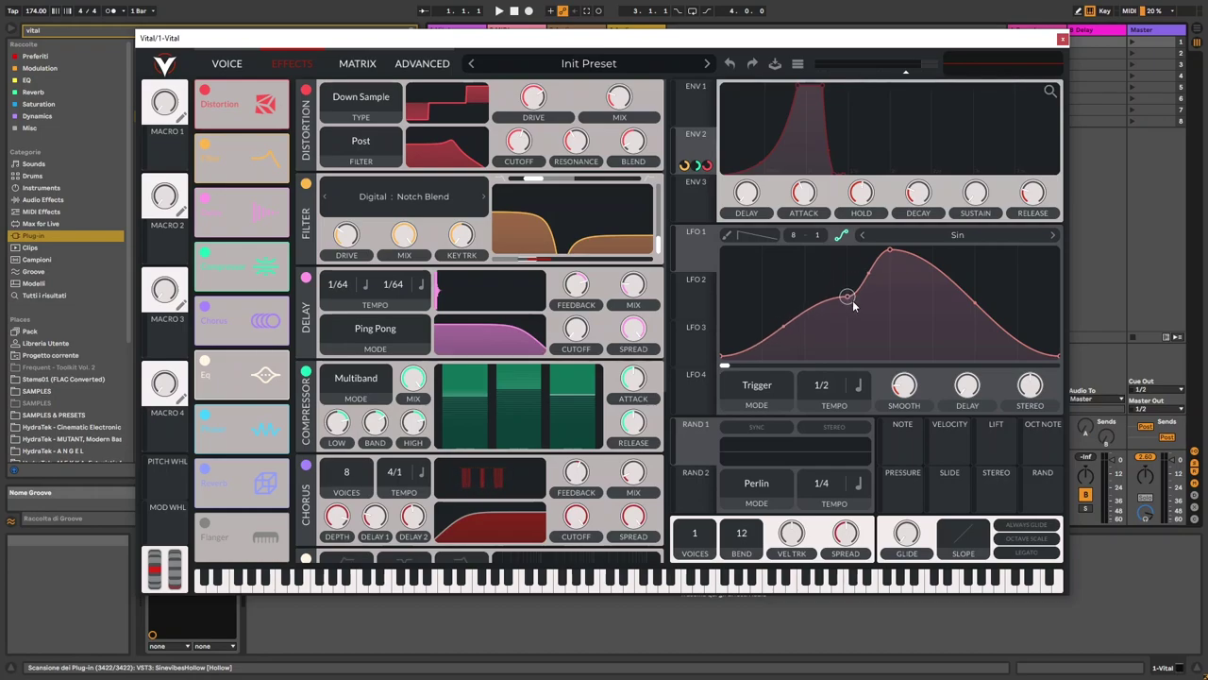
{"action": "left_click_drag", "start_coordinate": [854, 303], "coordinate": [871, 317]}
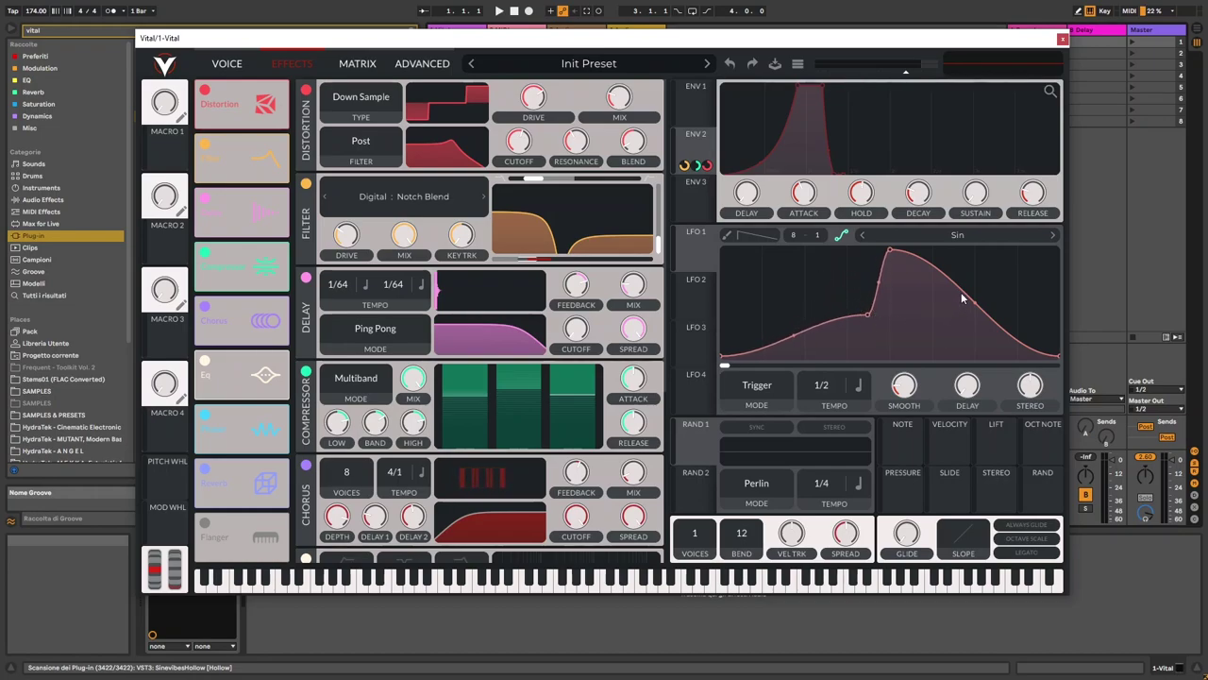
{"action": "left_click_drag", "start_coordinate": [889, 252], "coordinate": [890, 284]}
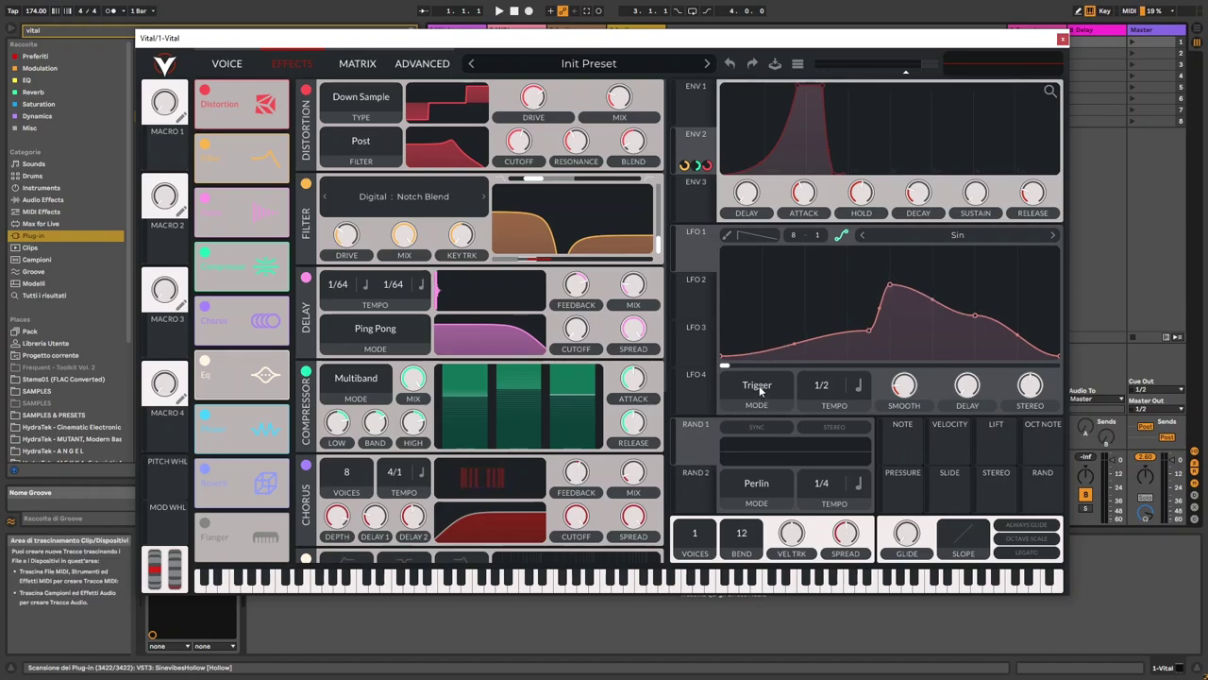
{"action": "left_click_drag", "start_coordinate": [834, 387], "coordinate": [832, 377]}
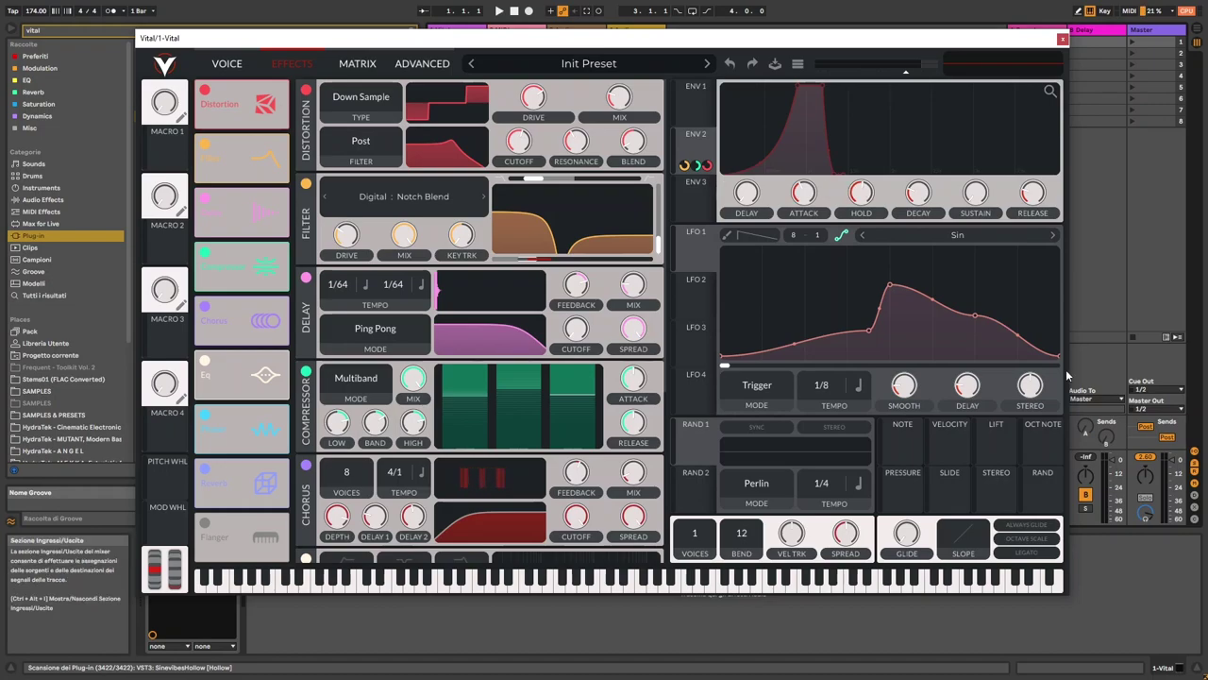
{"action": "mouse_move", "coordinate": [1032, 391]}
Route LFO 1 to OSC 1's bend and the distortion filter cutoff, deepening the latter.
{"action": "left_click", "coordinate": [228, 64]}
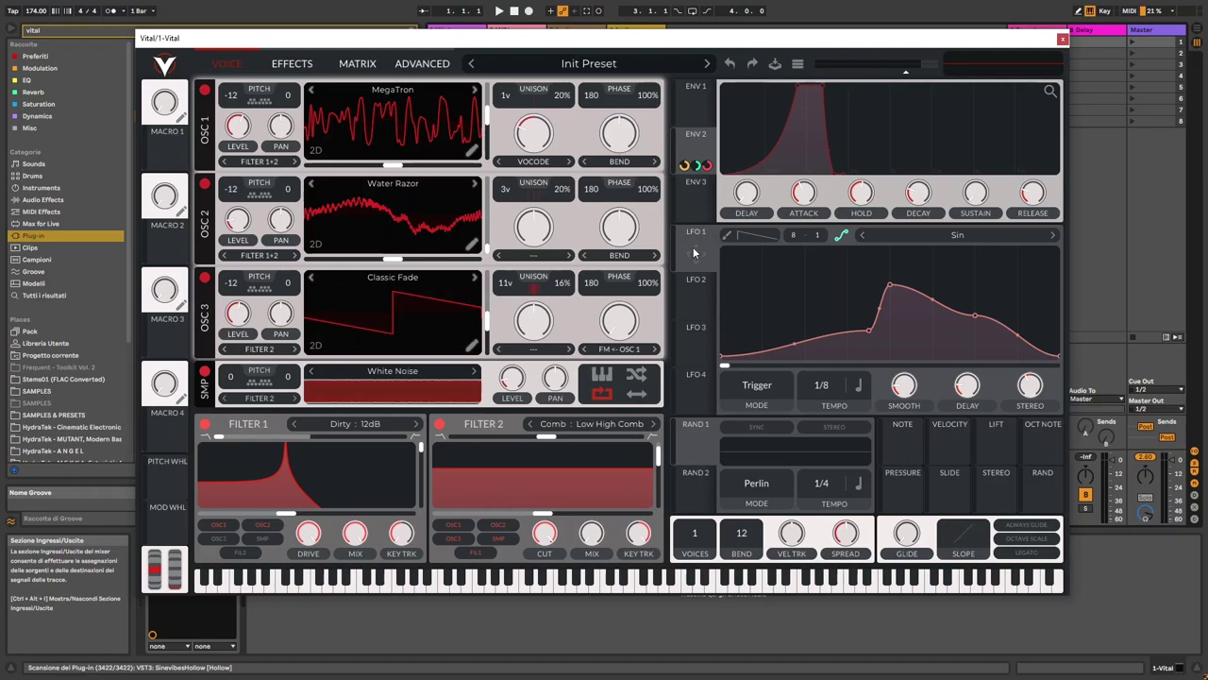
{"action": "left_click_drag", "start_coordinate": [694, 253], "coordinate": [622, 139]}
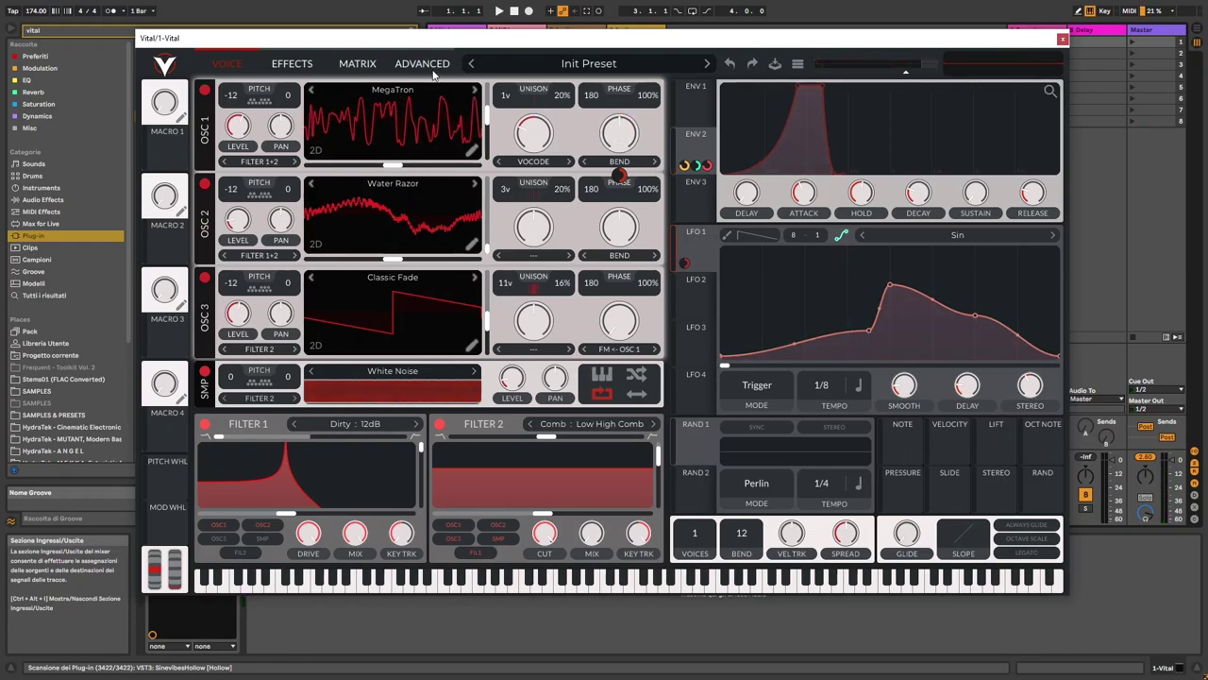
{"action": "left_click", "coordinate": [292, 64]}
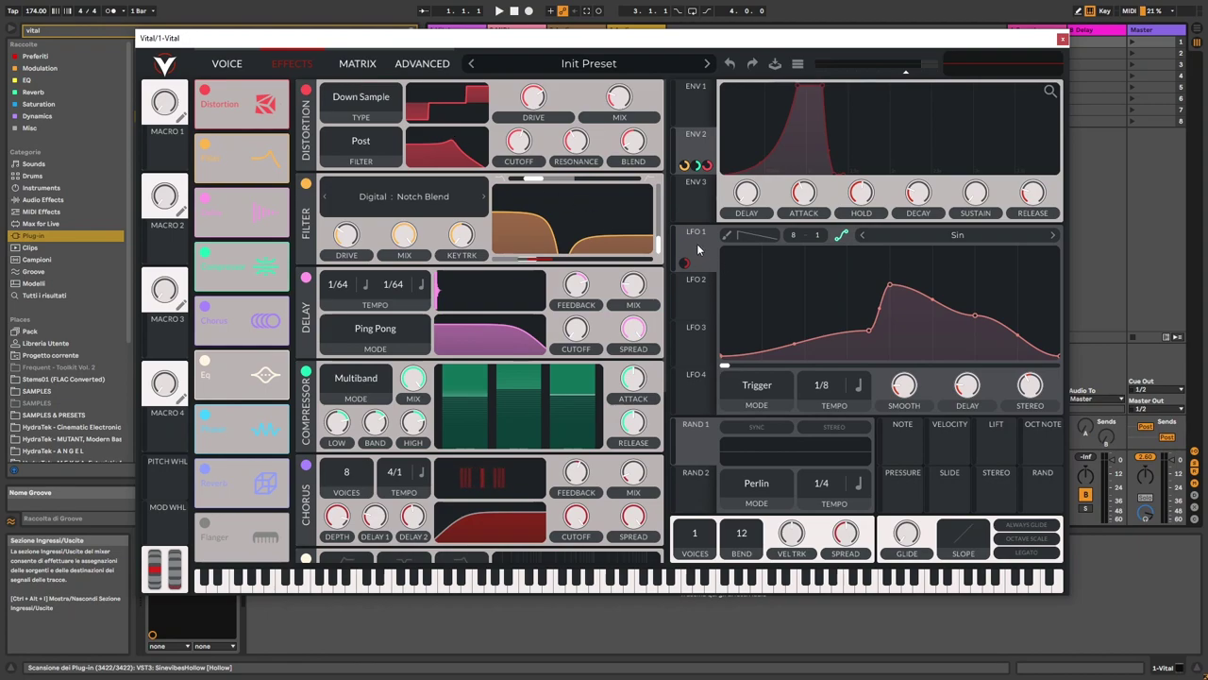
{"action": "left_click_drag", "start_coordinate": [686, 263], "coordinate": [521, 151]}
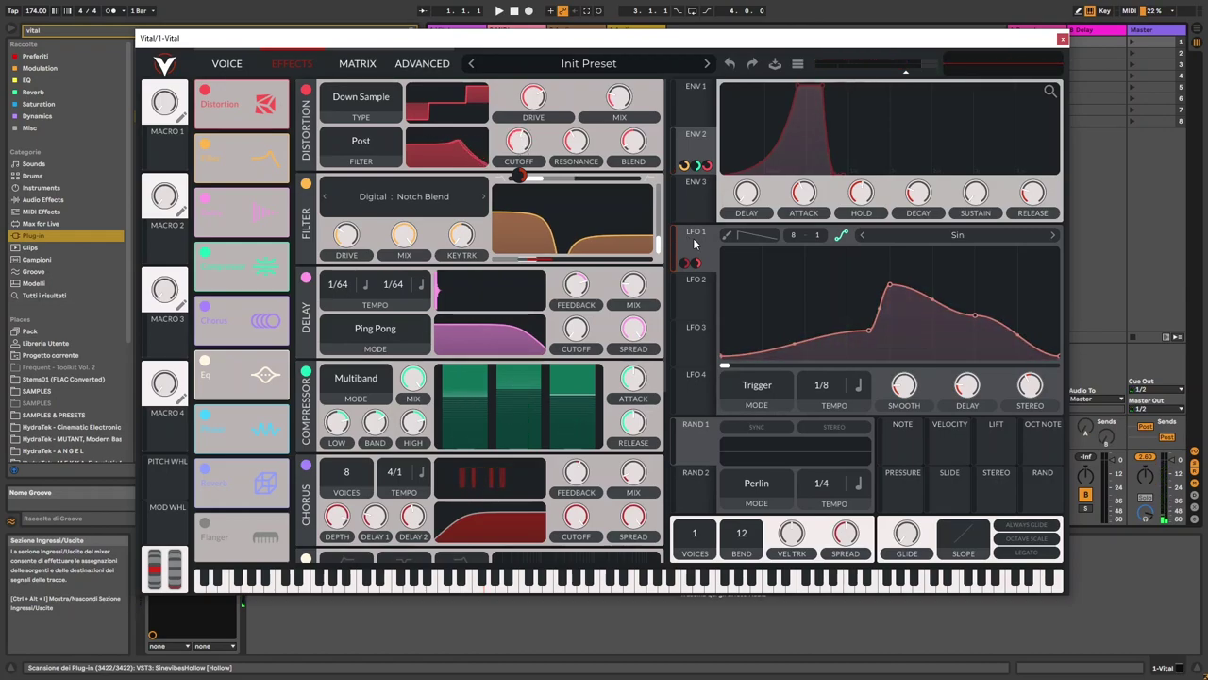
{"action": "left_click_drag", "start_coordinate": [518, 176], "coordinate": [635, 179]}
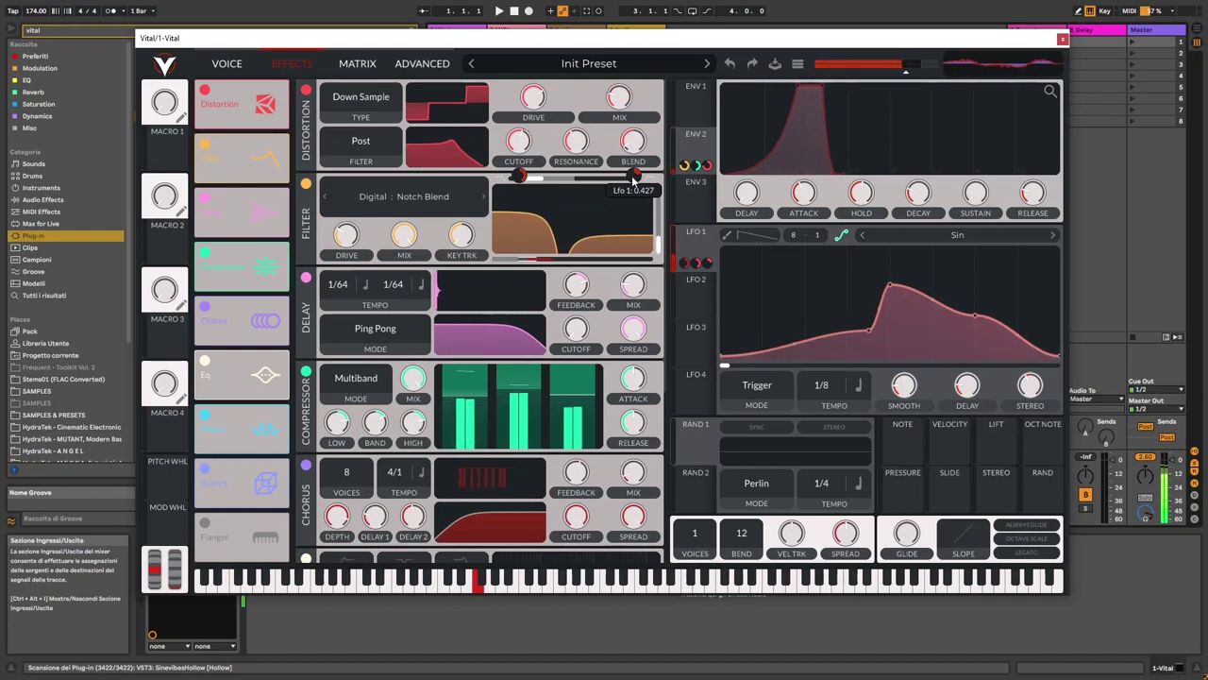
{"action": "scroll", "coordinate": [443, 200], "scroll_direction": "down", "scroll_amount": 3}
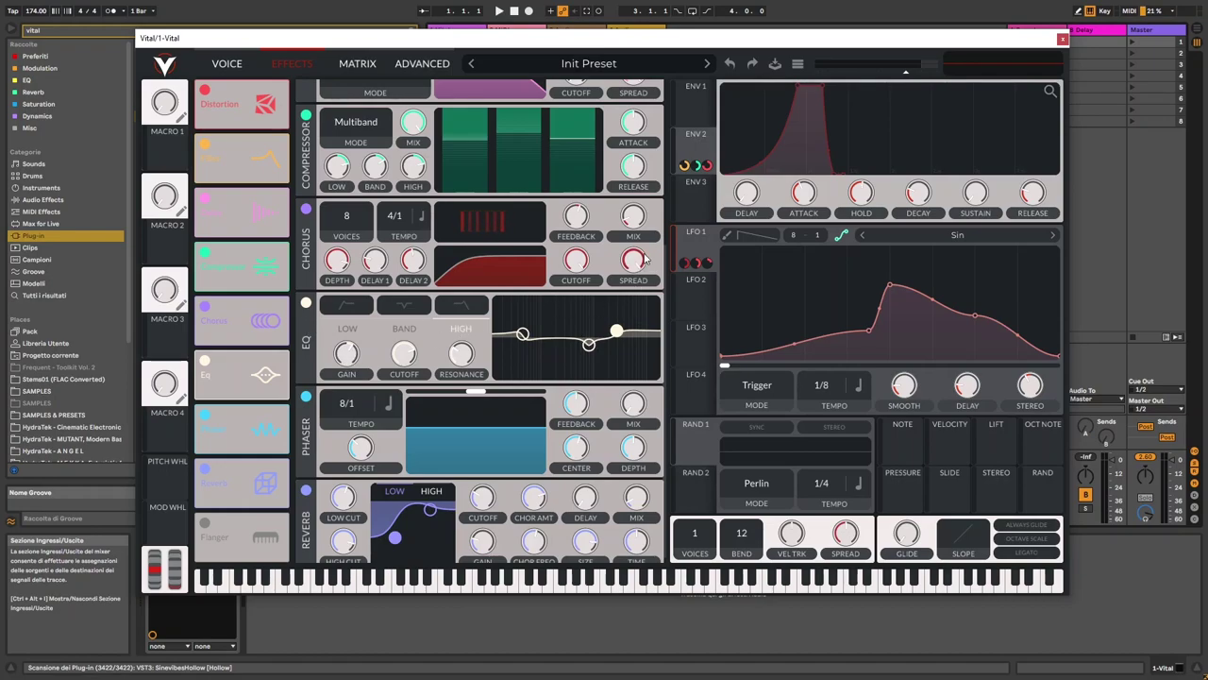
Route LFO 1 to the EQ high gain knob.
{"action": "left_click_drag", "start_coordinate": [696, 262], "coordinate": [346, 352]}
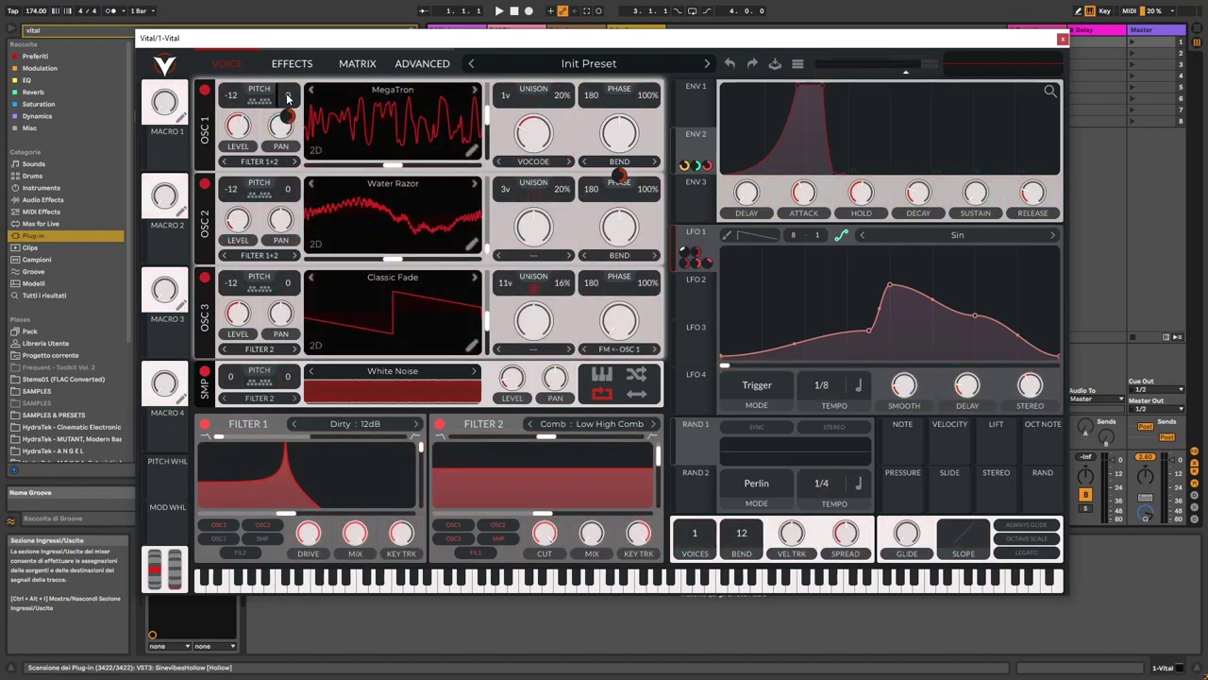
Make matrix row 8, LFO 1 → Osc 1 Tune, bipolar and return to the VOICE page.
{"action": "left_click", "coordinate": [358, 66]}
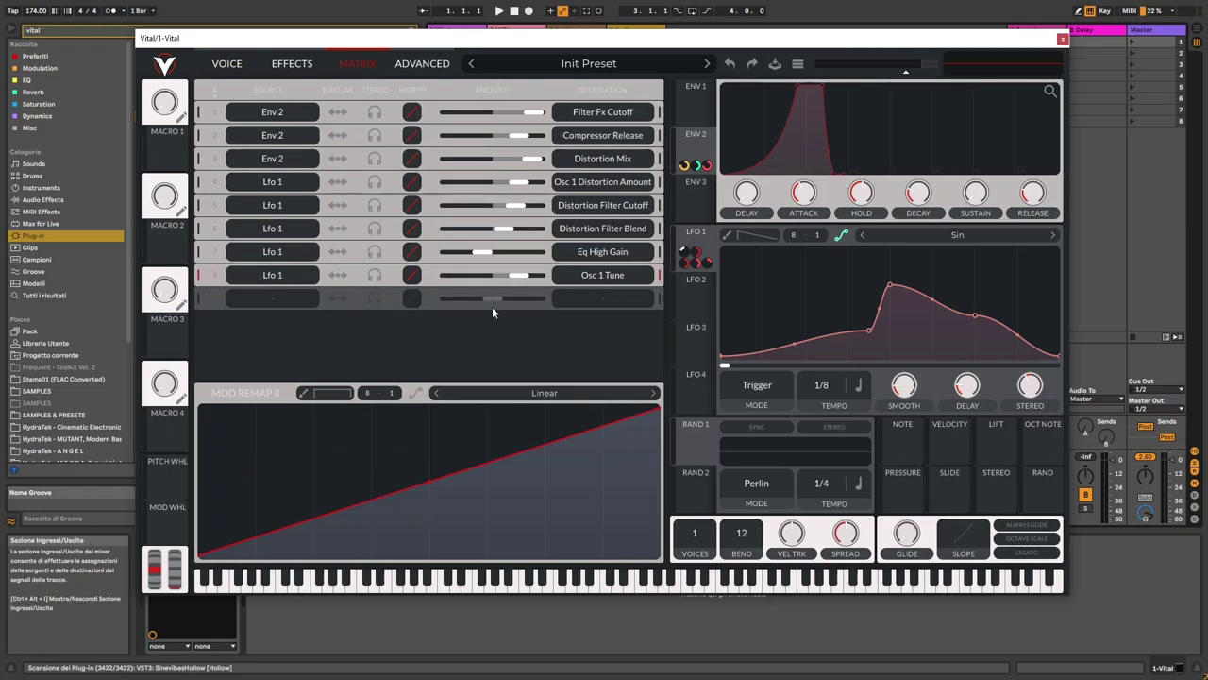
{"action": "left_click", "coordinate": [338, 276]}
{"action": "left_click", "coordinate": [227, 62]}
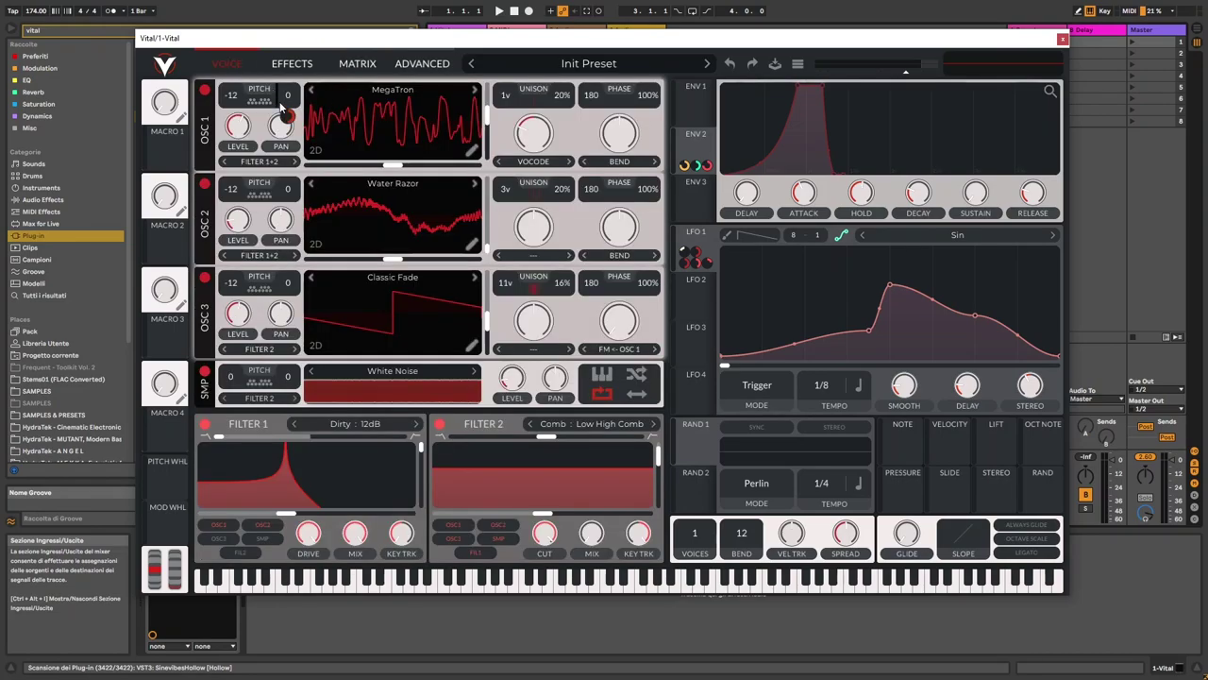
{"action": "mouse_move", "coordinate": [290, 117]}
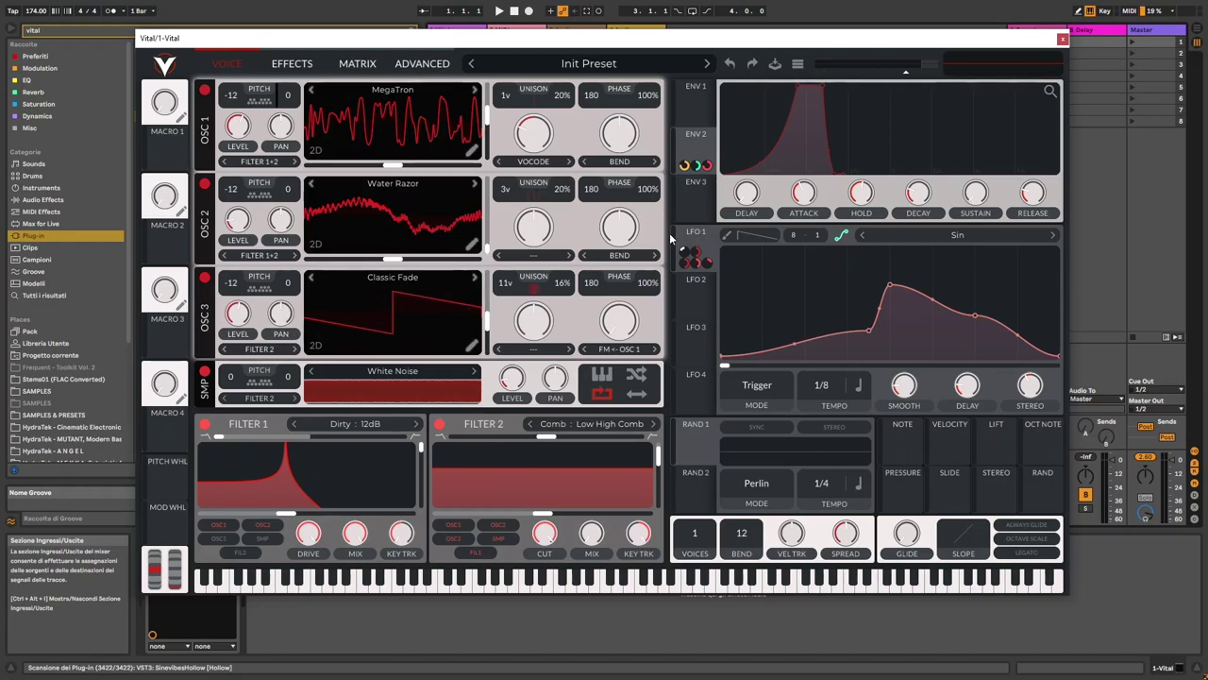
Route LFO 1 to OSC 3's wavetable position.
{"action": "left_click_drag", "start_coordinate": [694, 255], "coordinate": [261, 321]}
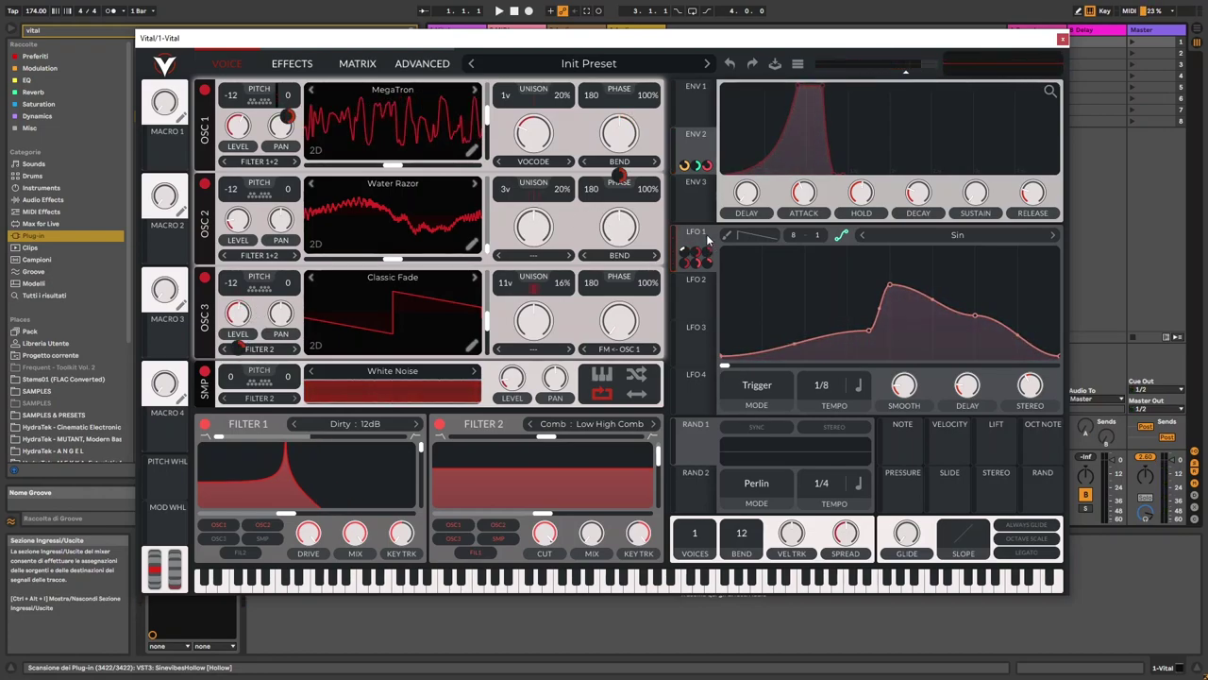
{"action": "left_click_drag", "start_coordinate": [706, 242], "coordinate": [307, 499]}
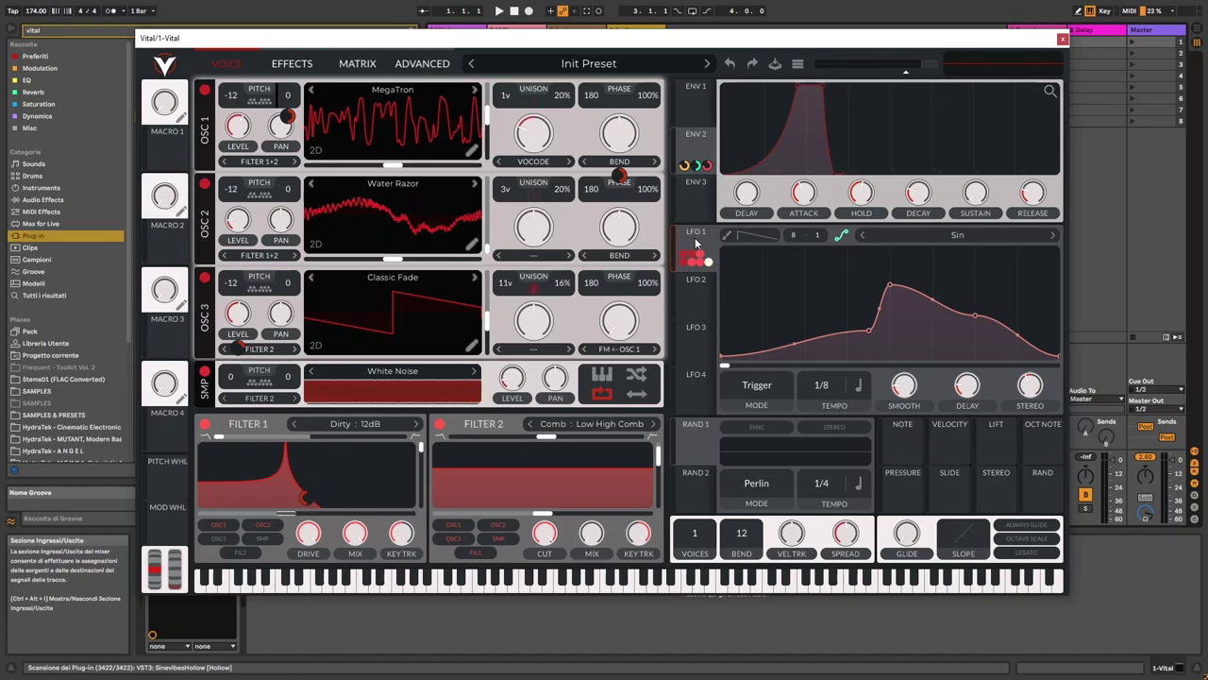
{"action": "left_click_drag", "start_coordinate": [696, 243], "coordinate": [471, 313]}
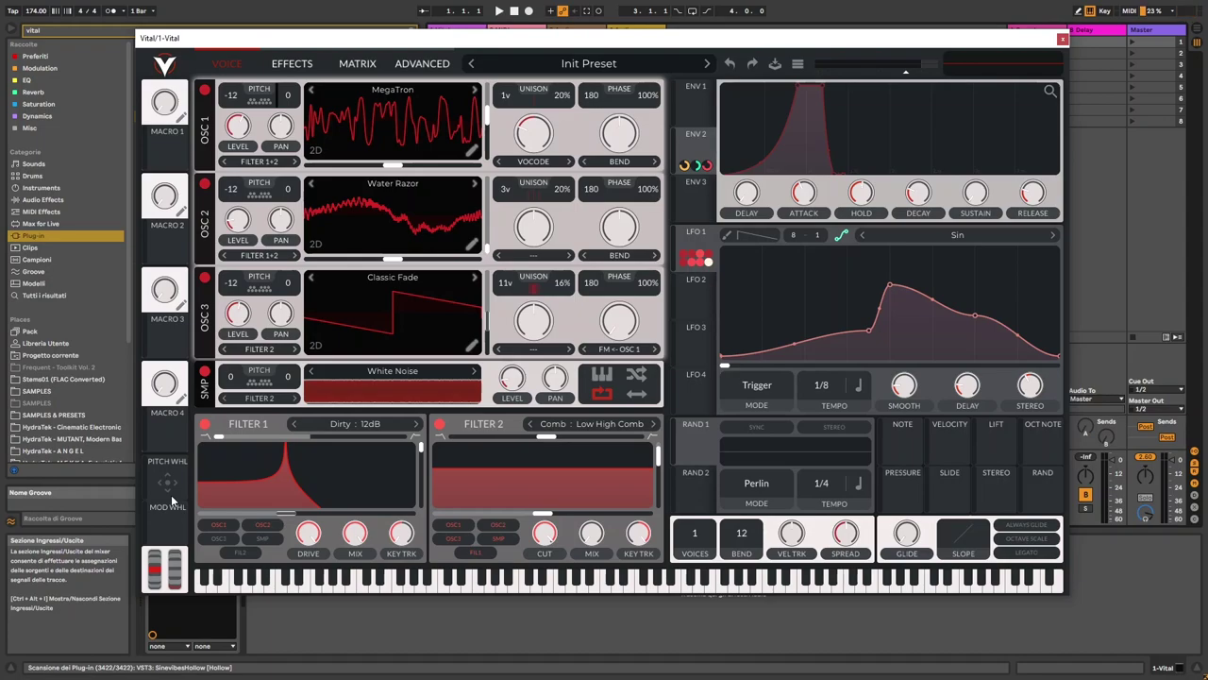
Assign Macro 1 to the effects Filter and turn it fully up.
{"action": "left_click", "coordinate": [292, 63]}
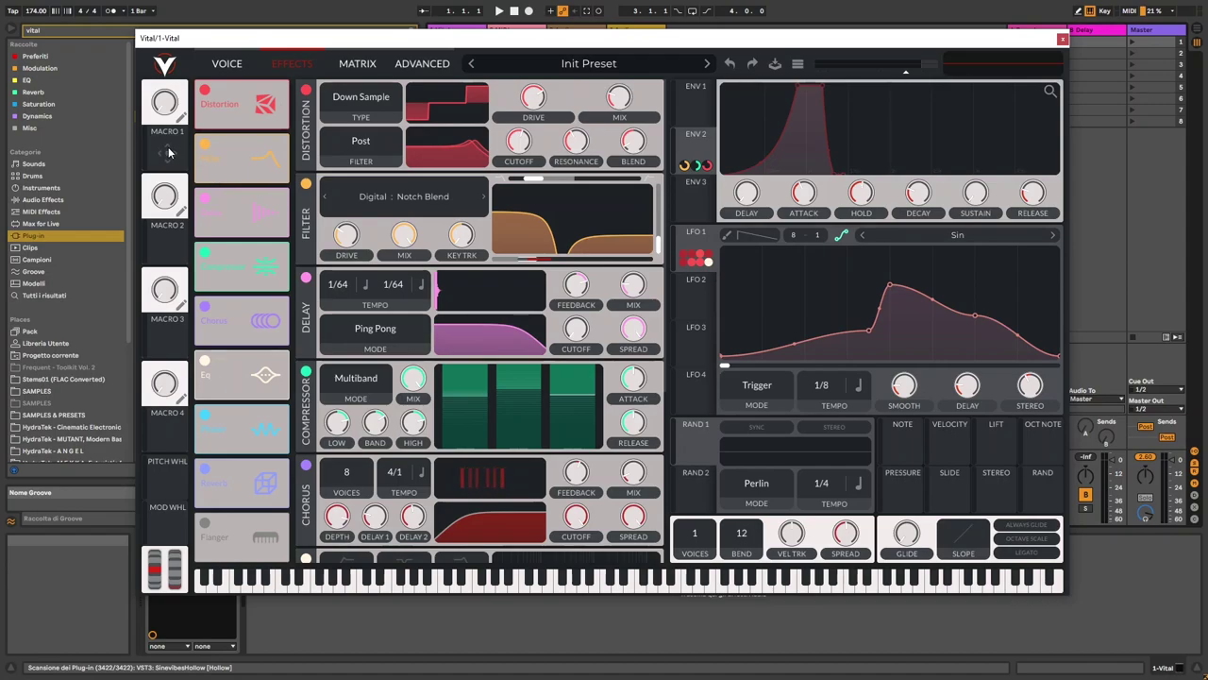
{"action": "left_click_drag", "start_coordinate": [169, 153], "coordinate": [570, 250]}
{"action": "mouse_move", "coordinate": [573, 248]}
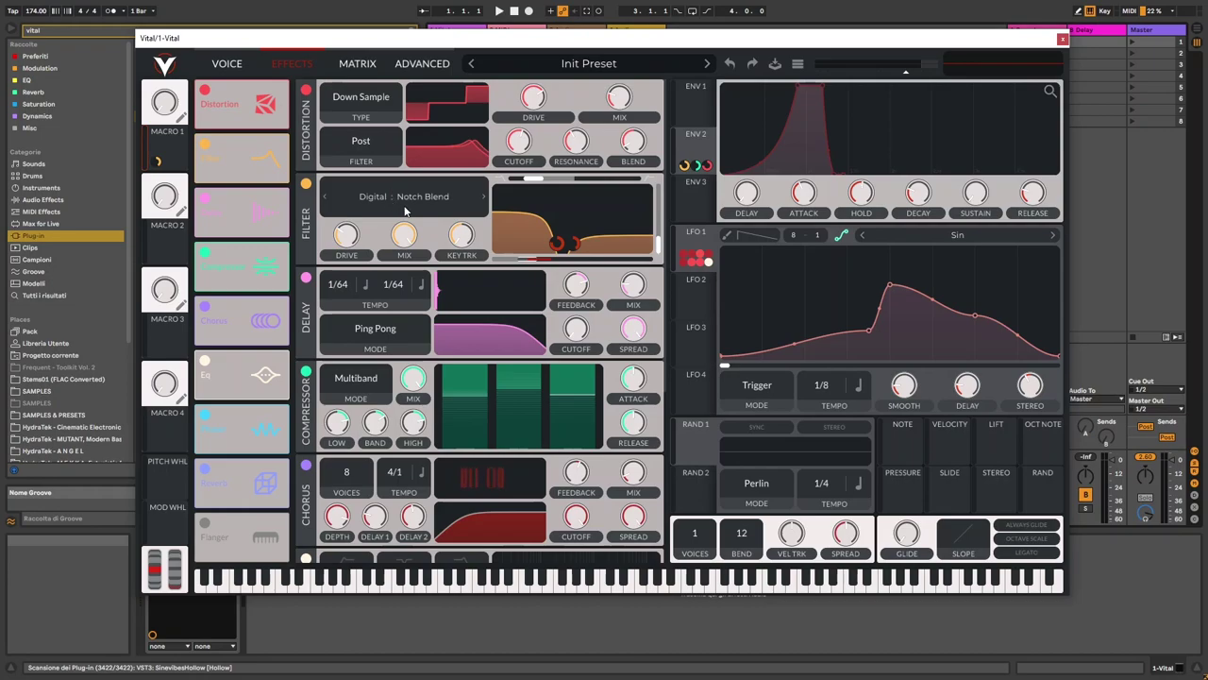
{"action": "left_click_drag", "start_coordinate": [165, 102], "coordinate": [172, 131]}
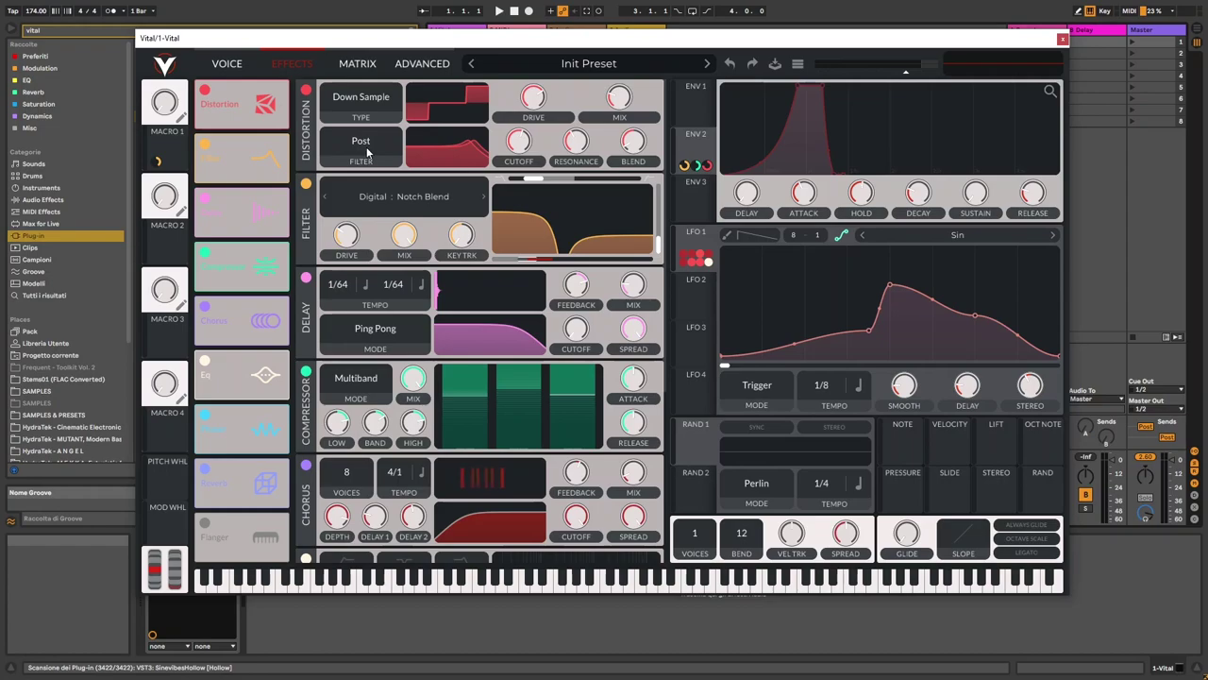
{"action": "left_click_drag", "start_coordinate": [164, 102], "coordinate": [185, 75]}
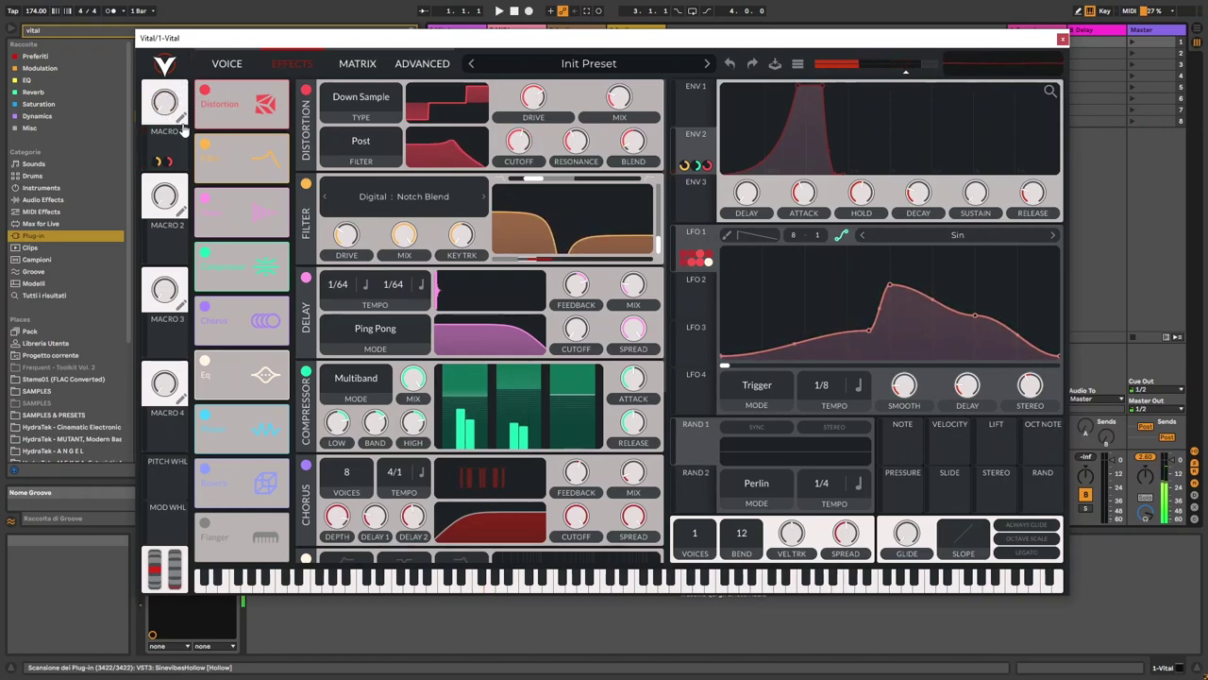
Rename Macro 1 to YAY and turn it up to full.
{"action": "left_click", "coordinate": [181, 120]}
{"action": "type", "text": "YAY"}
{"action": "key", "text": "Return"}
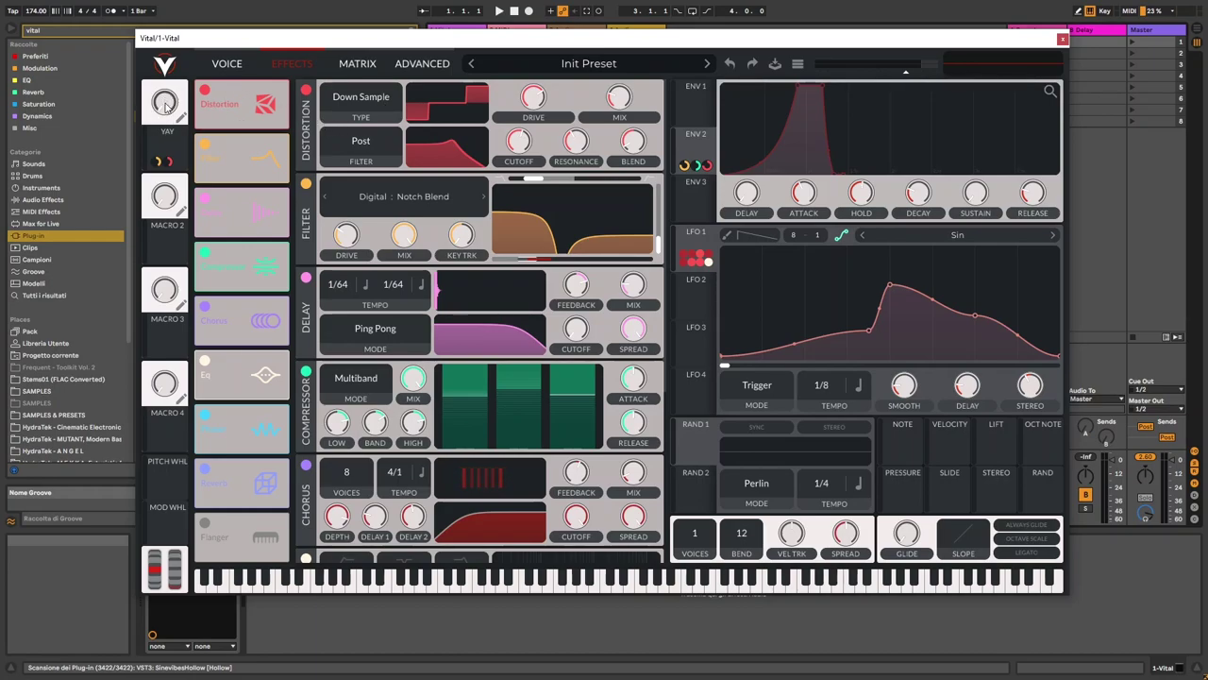
{"action": "left_click_drag", "start_coordinate": [164, 107], "coordinate": [184, 123]}
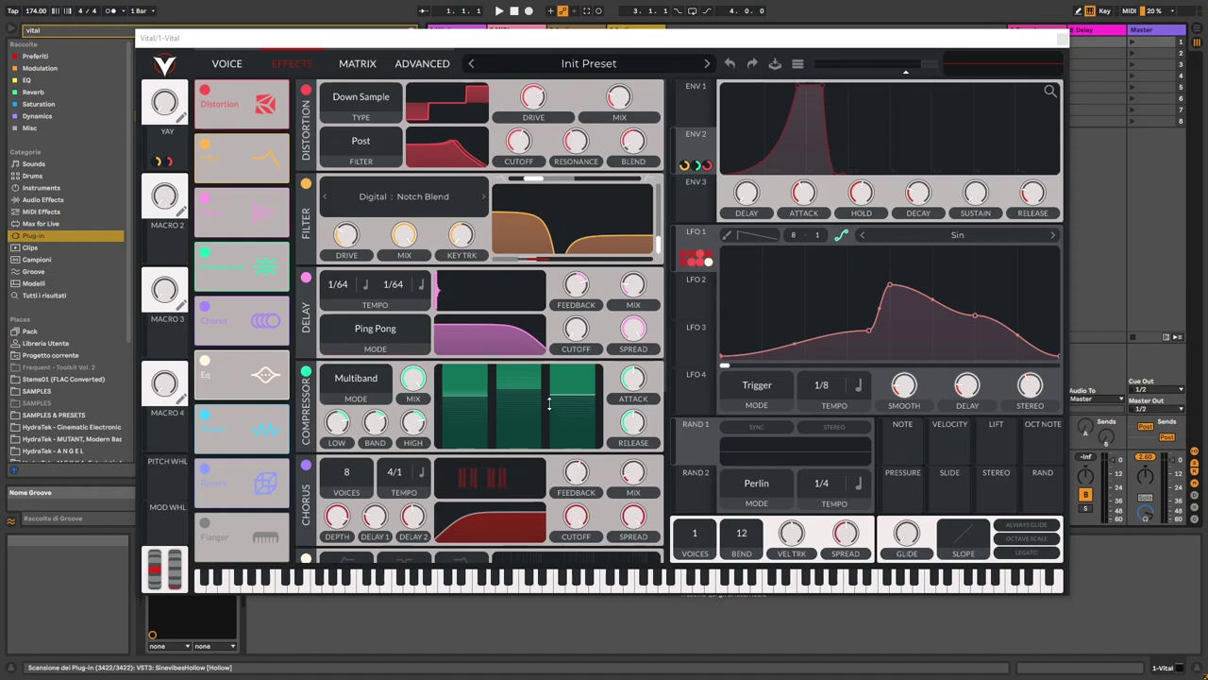
Rename Macro 2 to TONE and route it to the OSC 1 and OSC 2 levels.
{"action": "double_click", "coordinate": [180, 223]}
{"action": "type", "text": "TONE"}
{"action": "key", "text": "Return"}
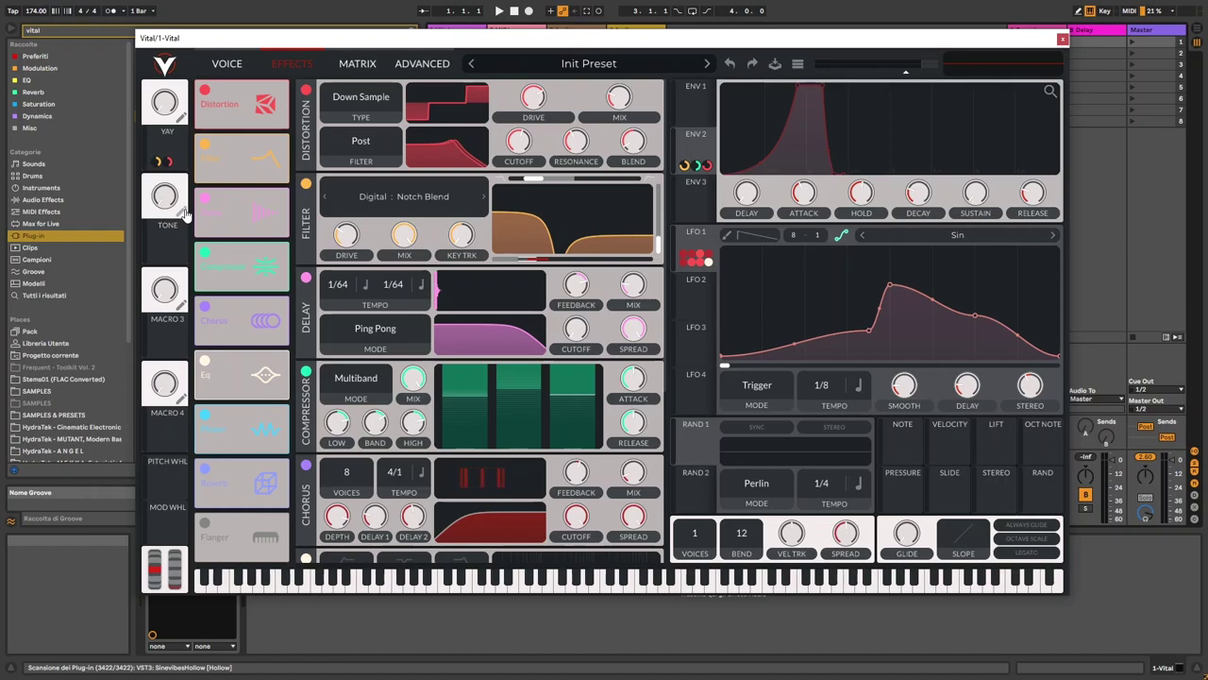
{"action": "left_click", "coordinate": [217, 71]}
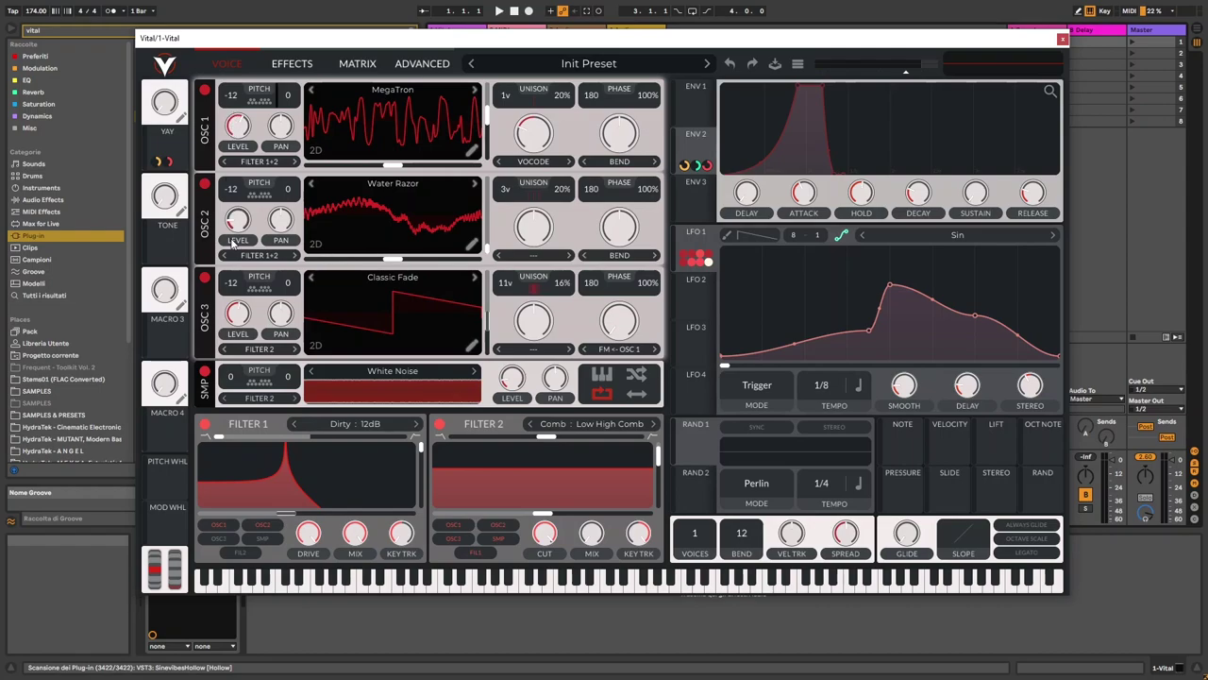
{"action": "left_click_drag", "start_coordinate": [168, 245], "coordinate": [238, 126]}
{"action": "left_click_drag", "start_coordinate": [162, 253], "coordinate": [236, 220]}
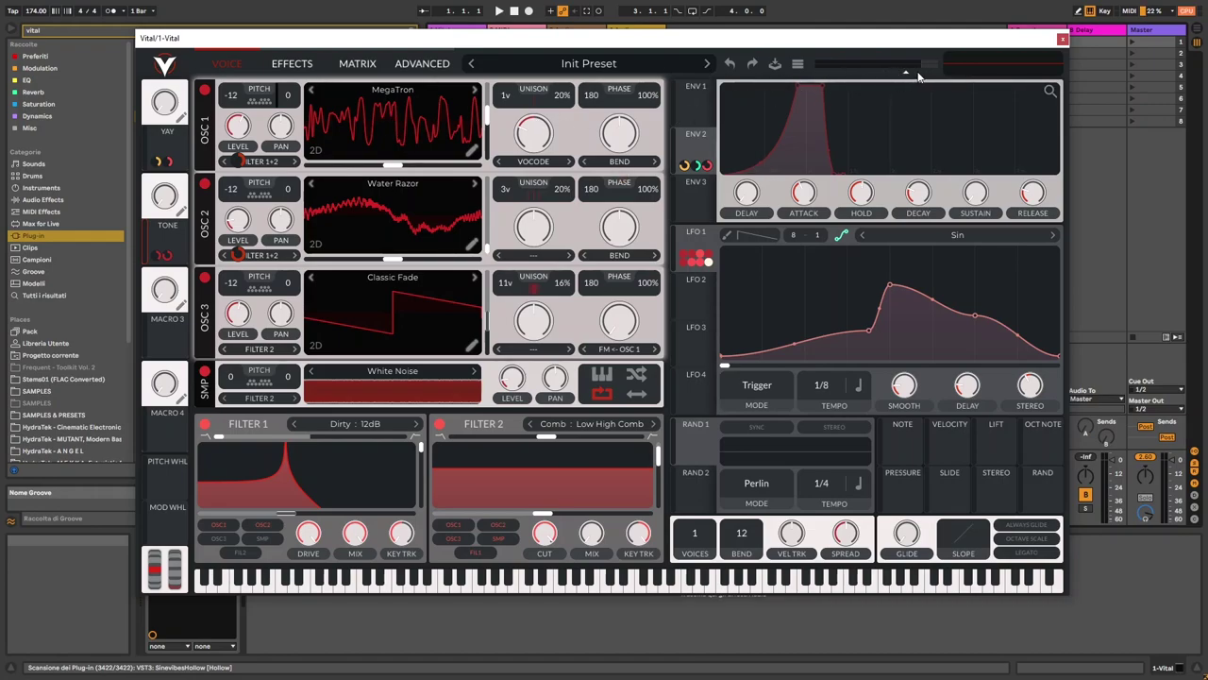
Switch oscillator 3 off and on, then route TONE to OSC 1 and OSC 3 phase.
{"action": "left_click", "coordinate": [204, 279]}
{"action": "left_click", "coordinate": [205, 279]}
{"action": "mouse_move", "coordinate": [238, 160]}
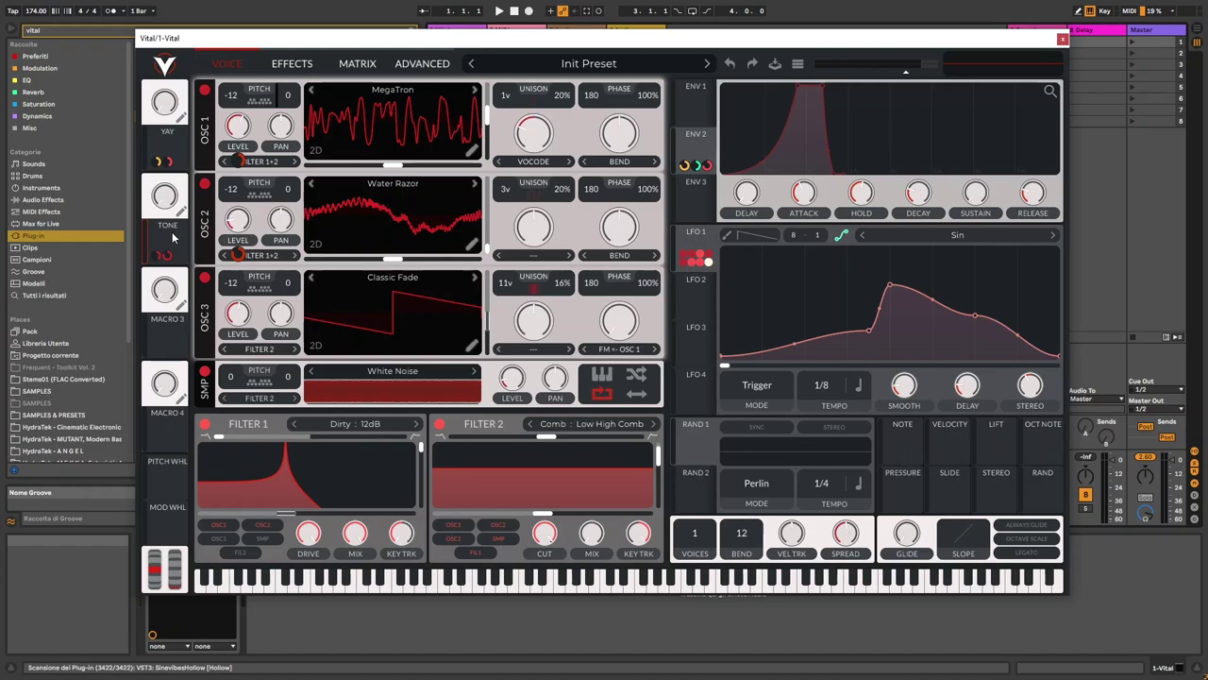
{"action": "left_click_drag", "start_coordinate": [167, 253], "coordinate": [618, 176]}
{"action": "left_click_drag", "start_coordinate": [166, 253], "coordinate": [620, 281]}
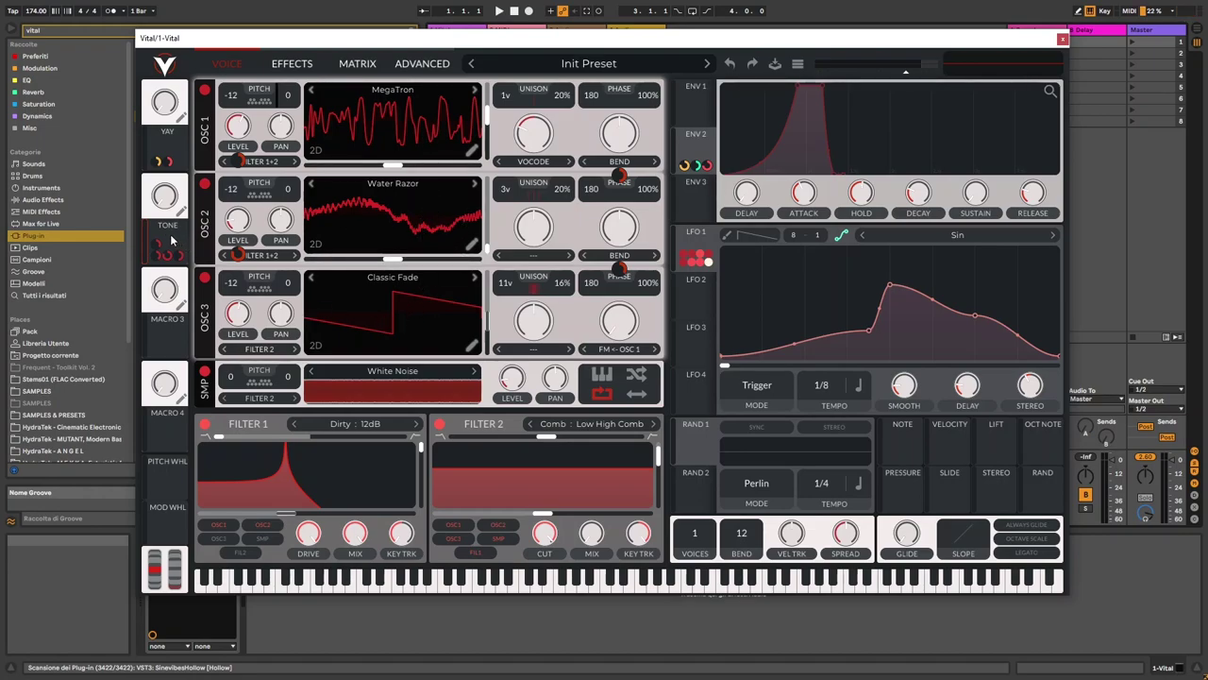
Route TONE to the MegaTron, Water Razor and oscillator 3 wavetable positions.
{"action": "left_click_drag", "start_coordinate": [168, 250], "coordinate": [473, 151]}
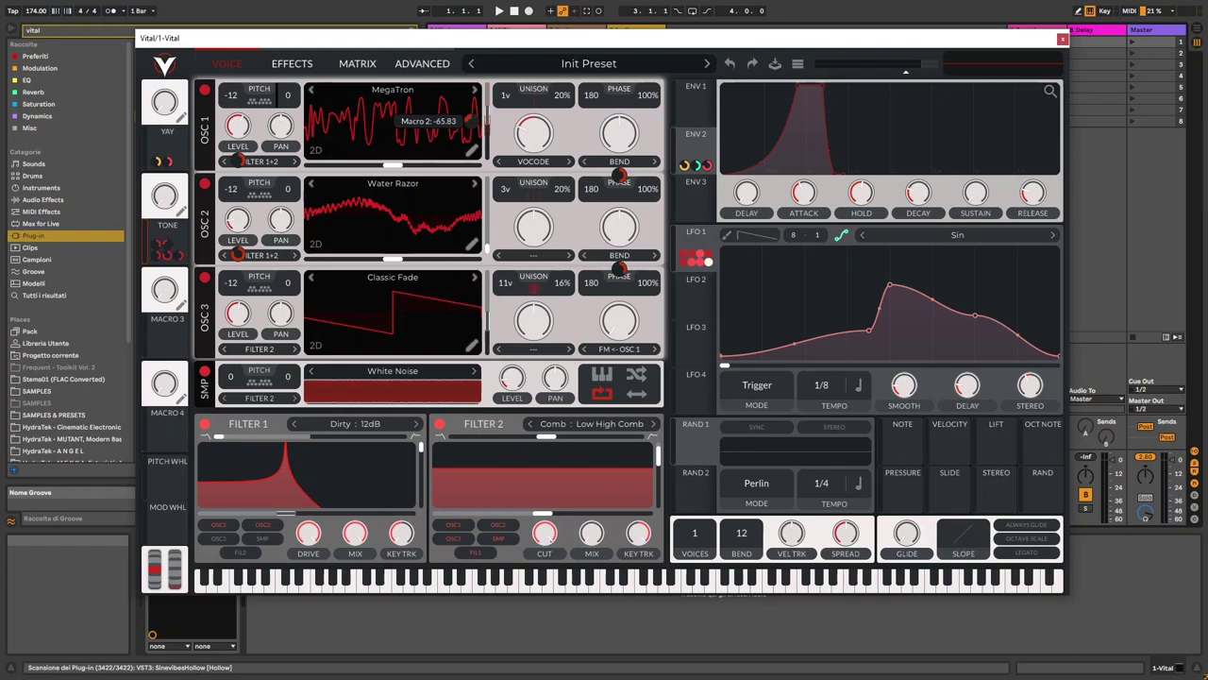
{"action": "left_click_drag", "start_coordinate": [168, 249], "coordinate": [472, 230]}
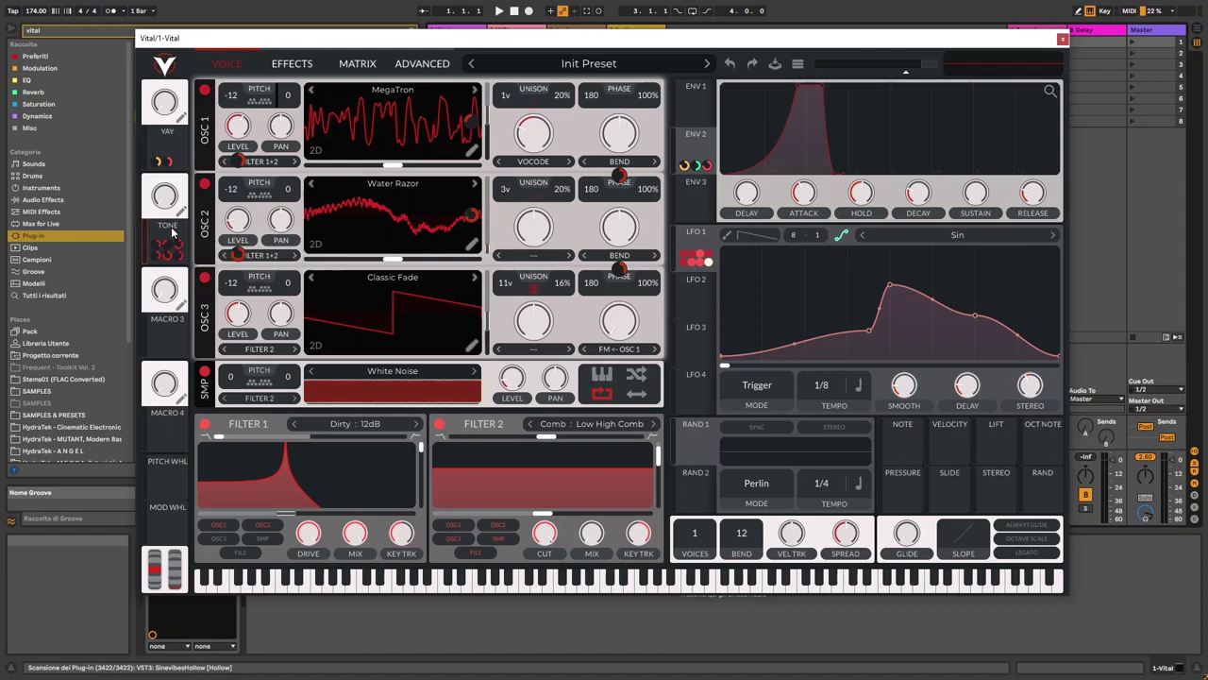
{"action": "left_click_drag", "start_coordinate": [171, 227], "coordinate": [473, 312]}
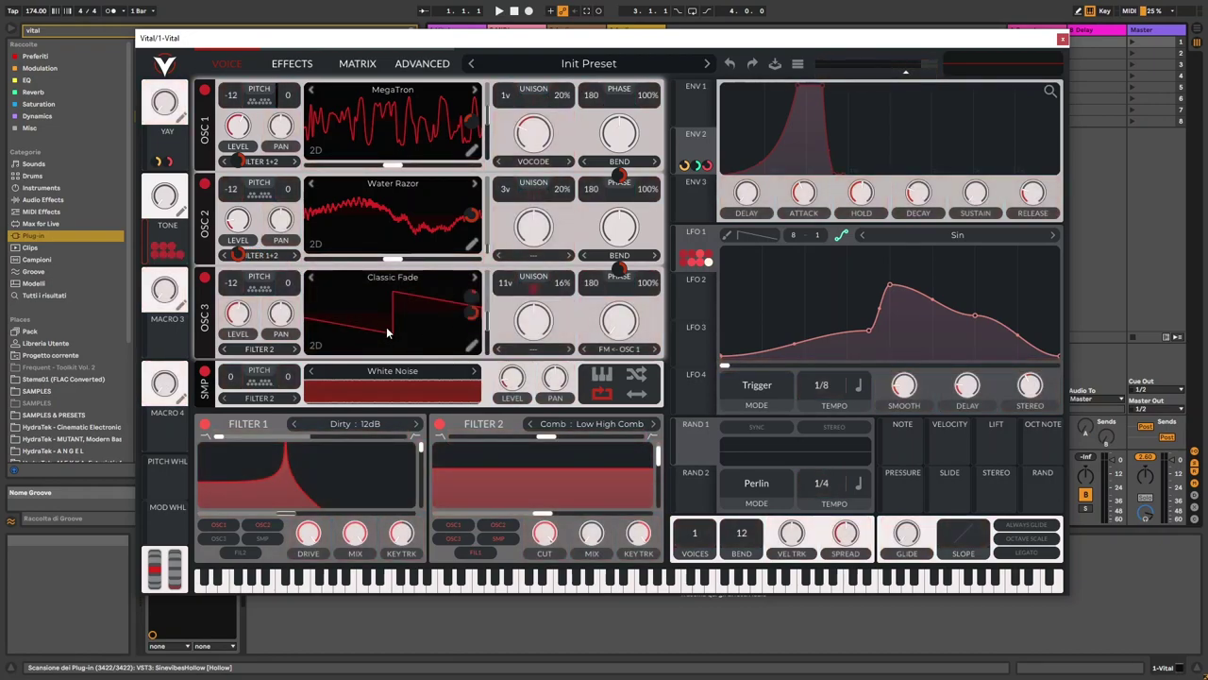
{"action": "mouse_move", "coordinate": [466, 303]}
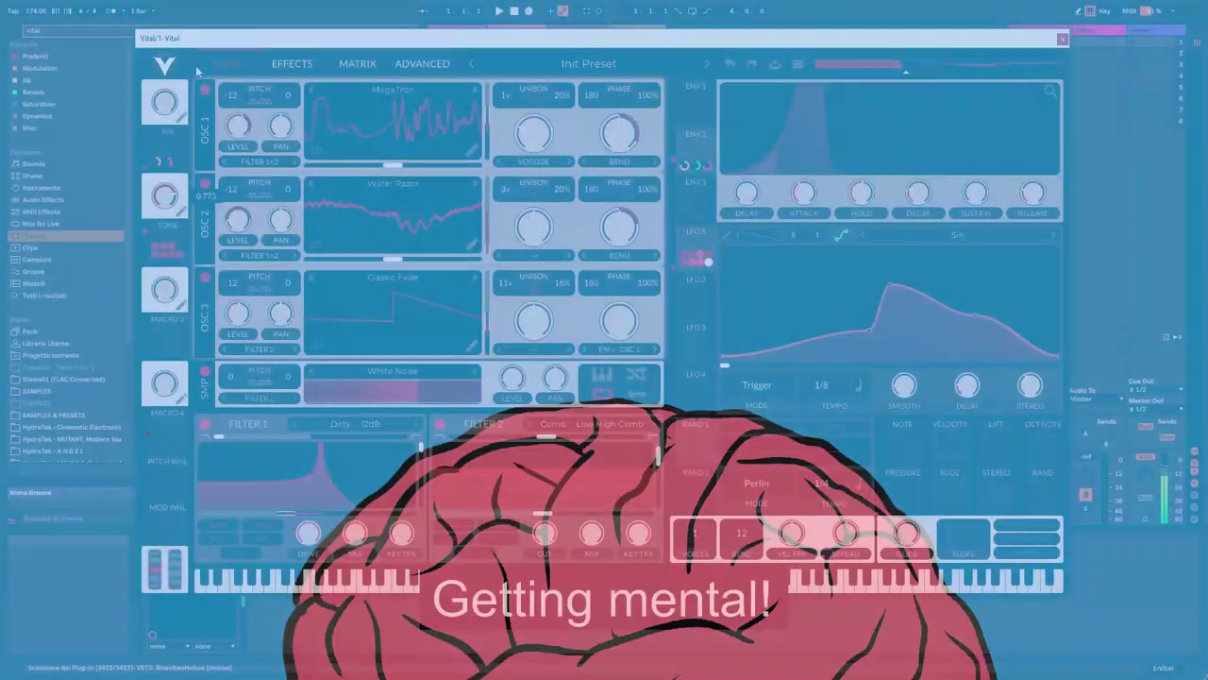
{"action": "left_click_drag", "start_coordinate": [165, 198], "coordinate": [209, 47]}
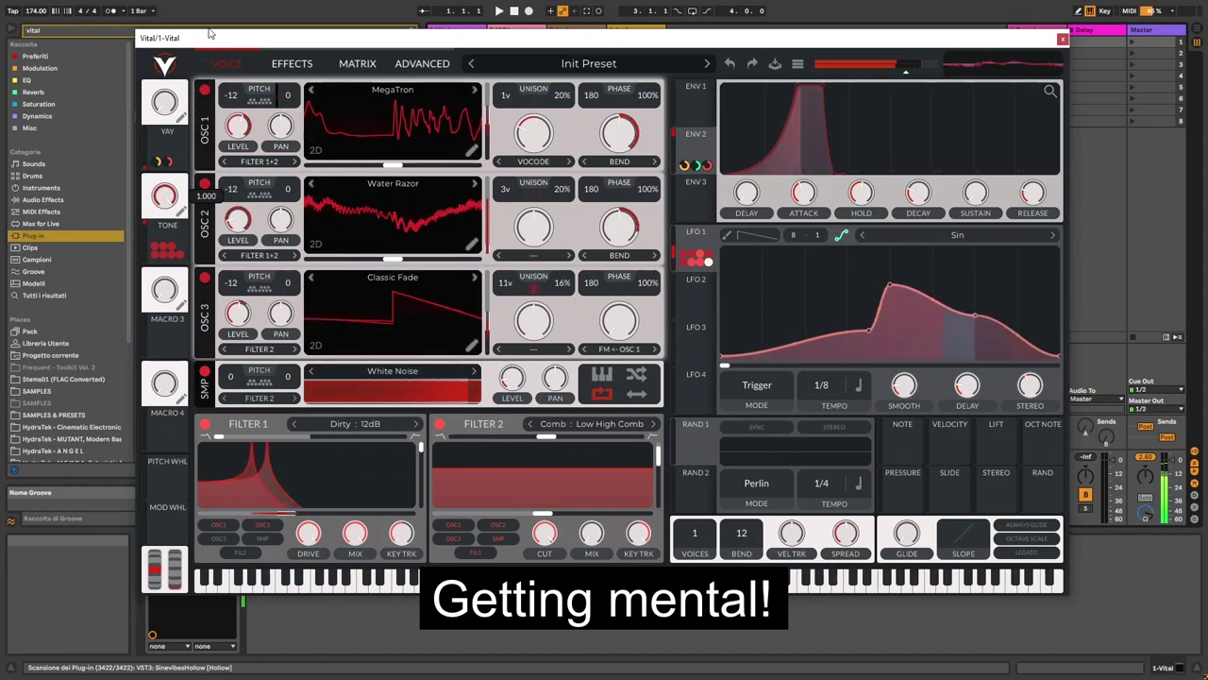
{"action": "mouse_move", "coordinate": [210, 35]}
{"action": "left_mouse_down"}
{"action": "mouse_move", "coordinate": [200, 123]}
{"action": "mouse_move", "coordinate": [217, 29]}
{"action": "left_mouse_up"}
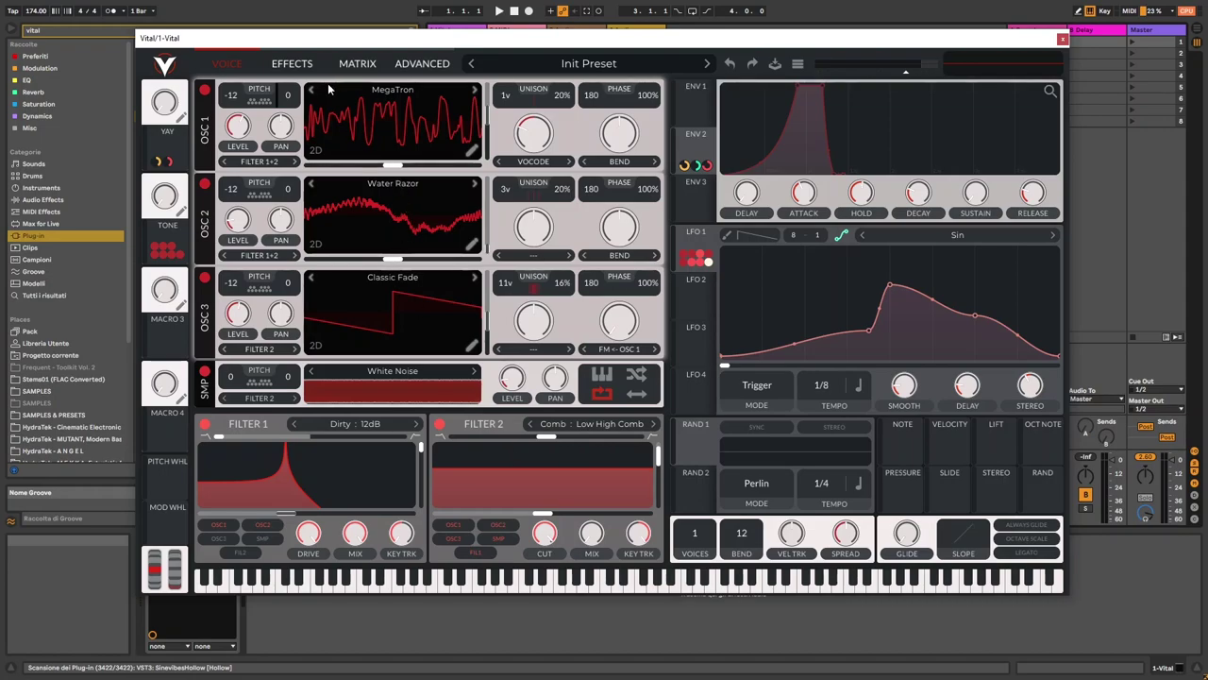
Route Macro 3 to Filter 2's mix and raise it fully to audition it.
{"action": "left_click", "coordinate": [292, 63]}
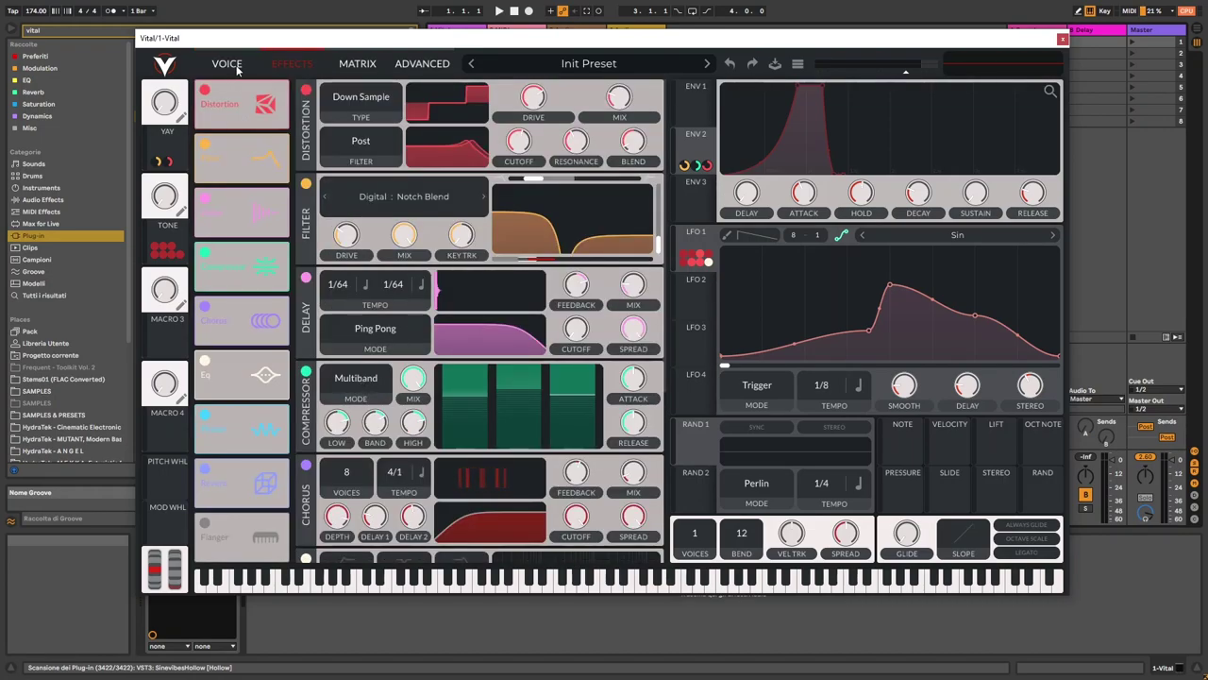
{"action": "left_click", "coordinate": [227, 63]}
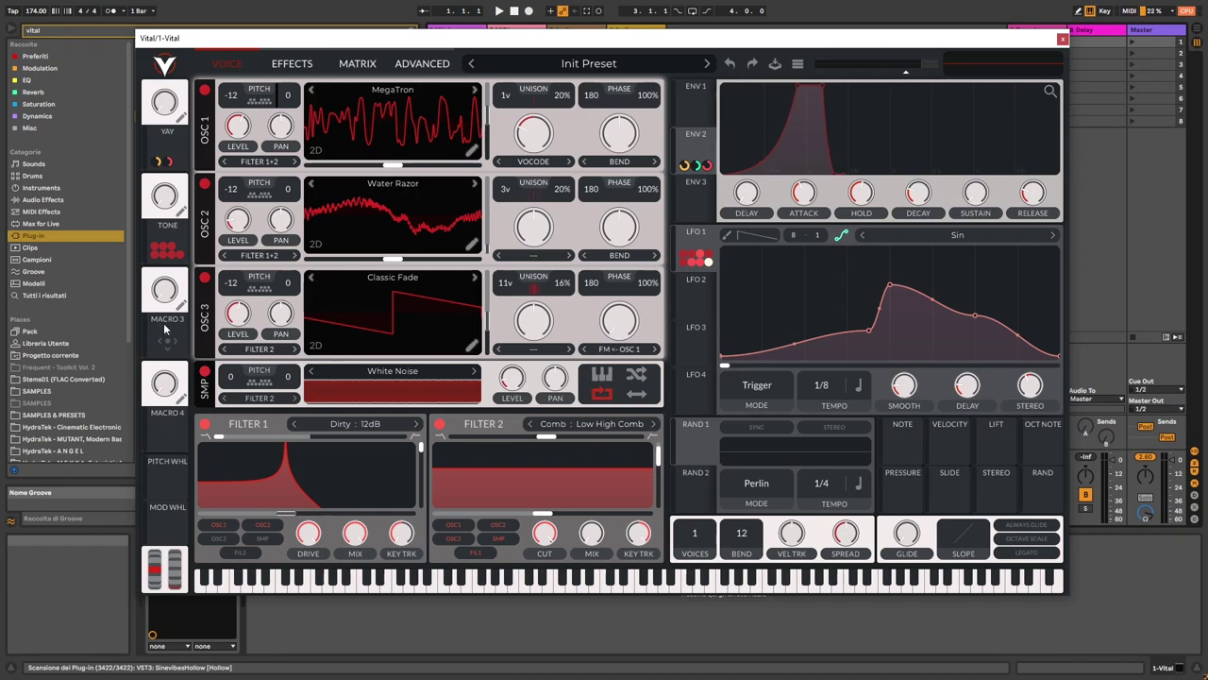
{"action": "left_click_drag", "start_coordinate": [165, 330], "coordinate": [595, 536]}
{"action": "left_click", "coordinate": [292, 63]}
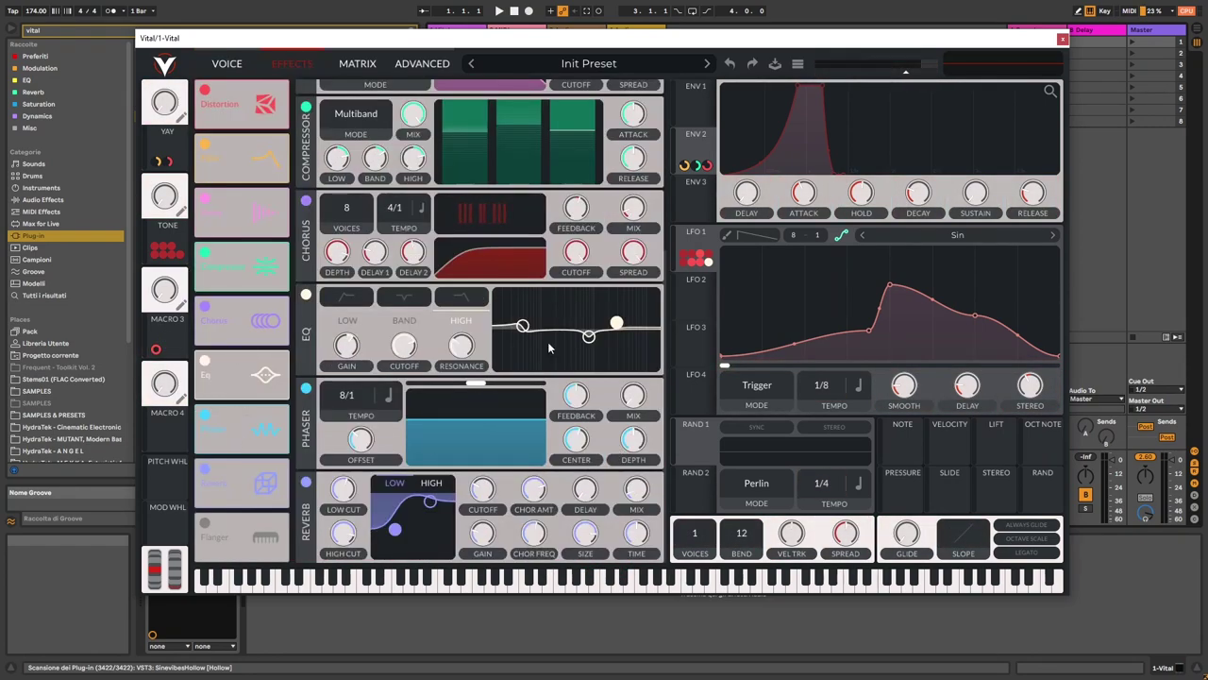
{"action": "left_click_drag", "start_coordinate": [173, 330], "coordinate": [172, 280]}
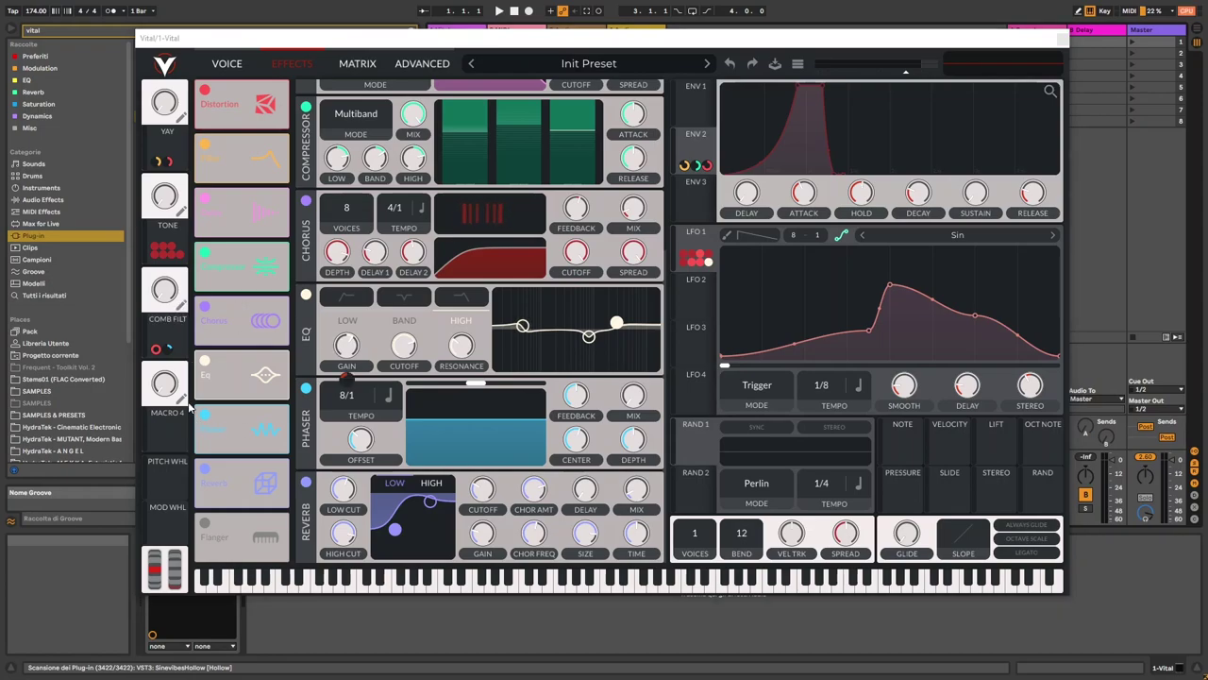
Route the CYPHER macro to the effects filter, distortion drive and distortion cutoff.
{"action": "left_click", "coordinate": [184, 404]}
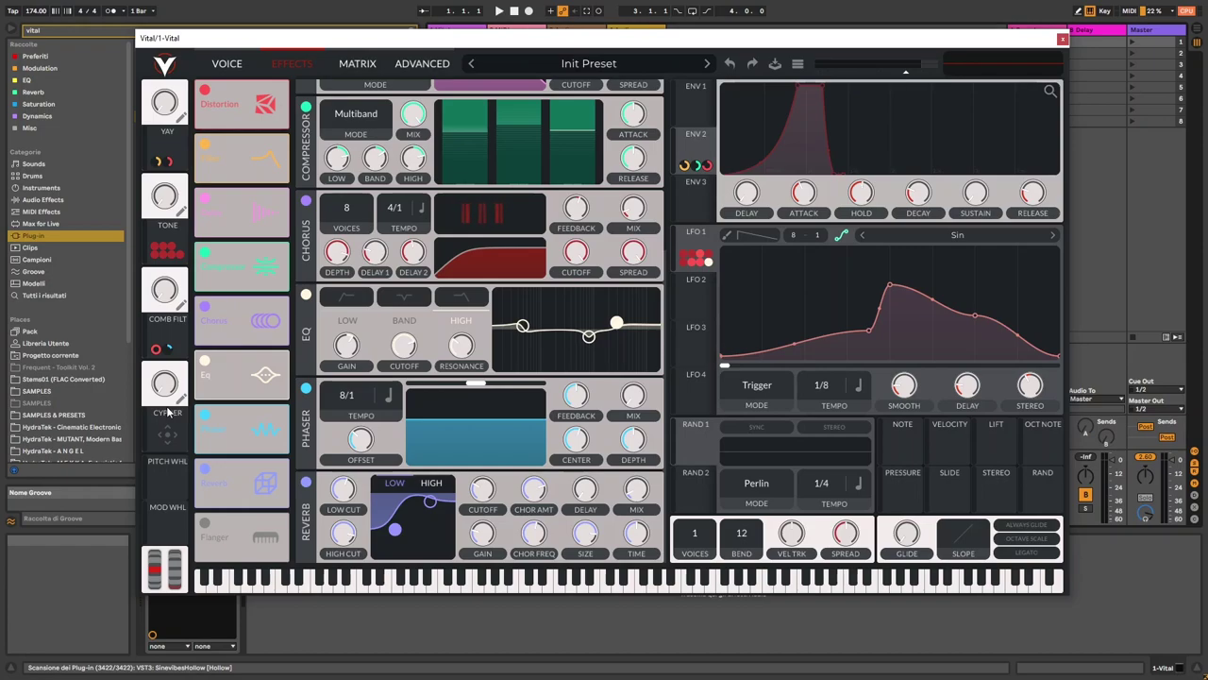
{"action": "scroll", "coordinate": [477, 321], "scroll_direction": "up", "scroll_amount": 5}
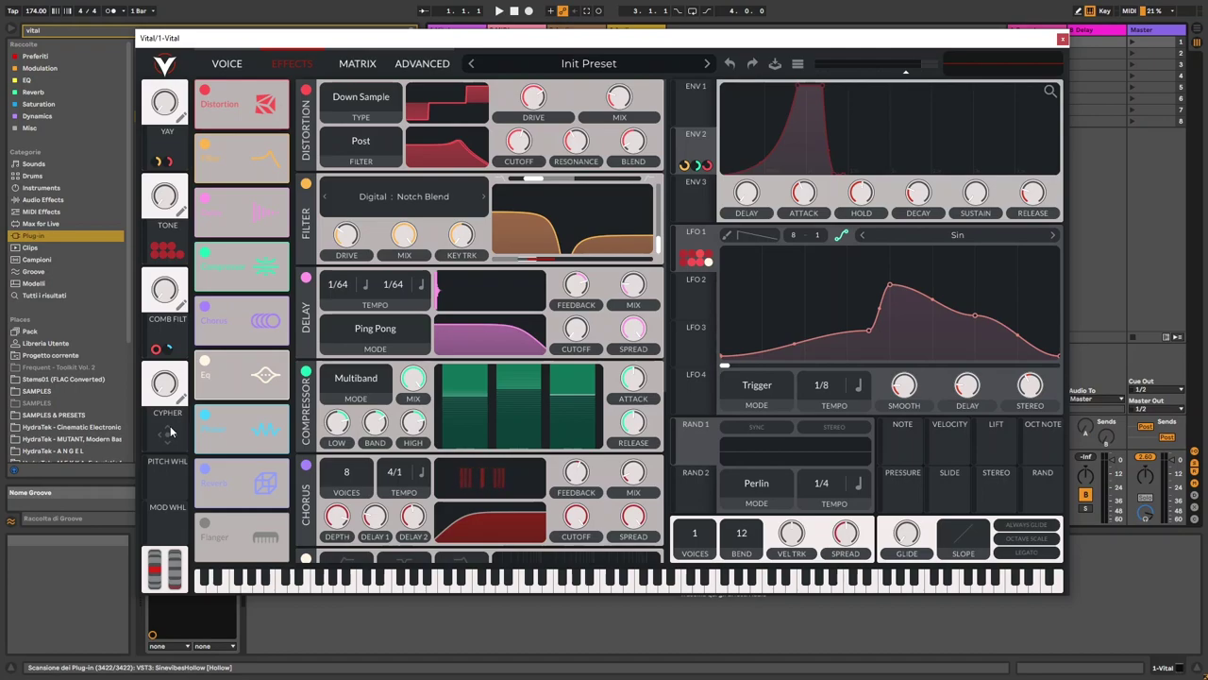
{"action": "left_click_drag", "start_coordinate": [170, 431], "coordinate": [596, 247]}
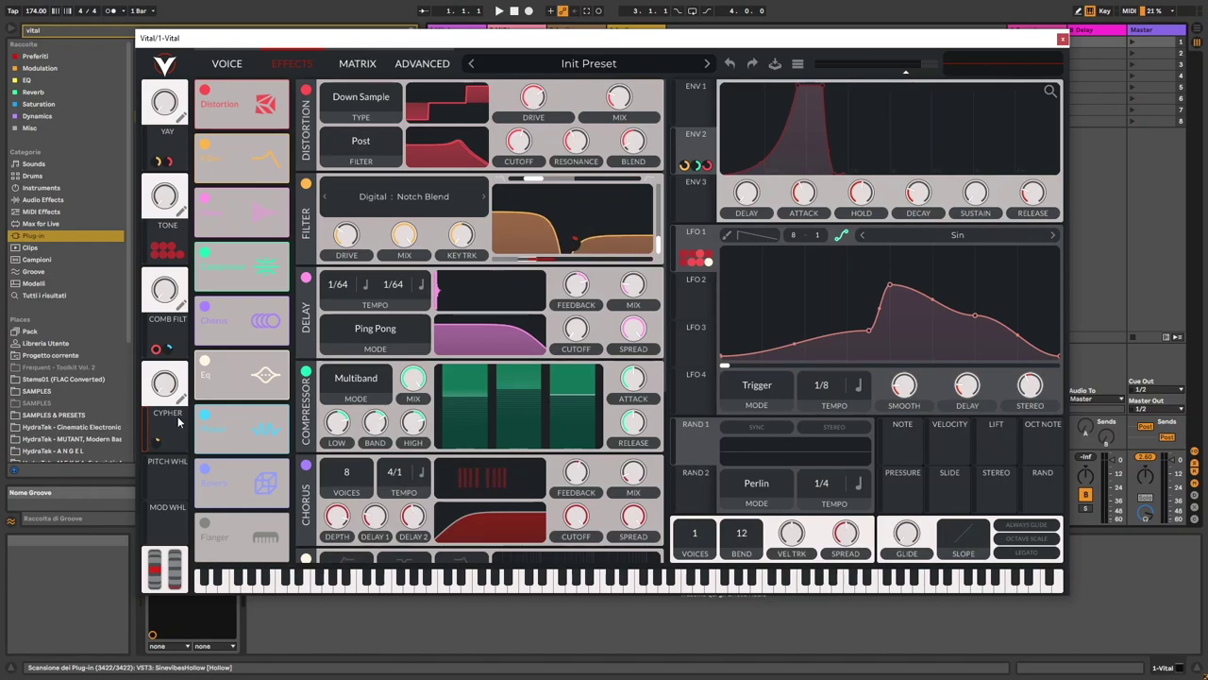
{"action": "left_click_drag", "start_coordinate": [189, 401], "coordinate": [533, 131]}
{"action": "mouse_move", "coordinate": [534, 132]}
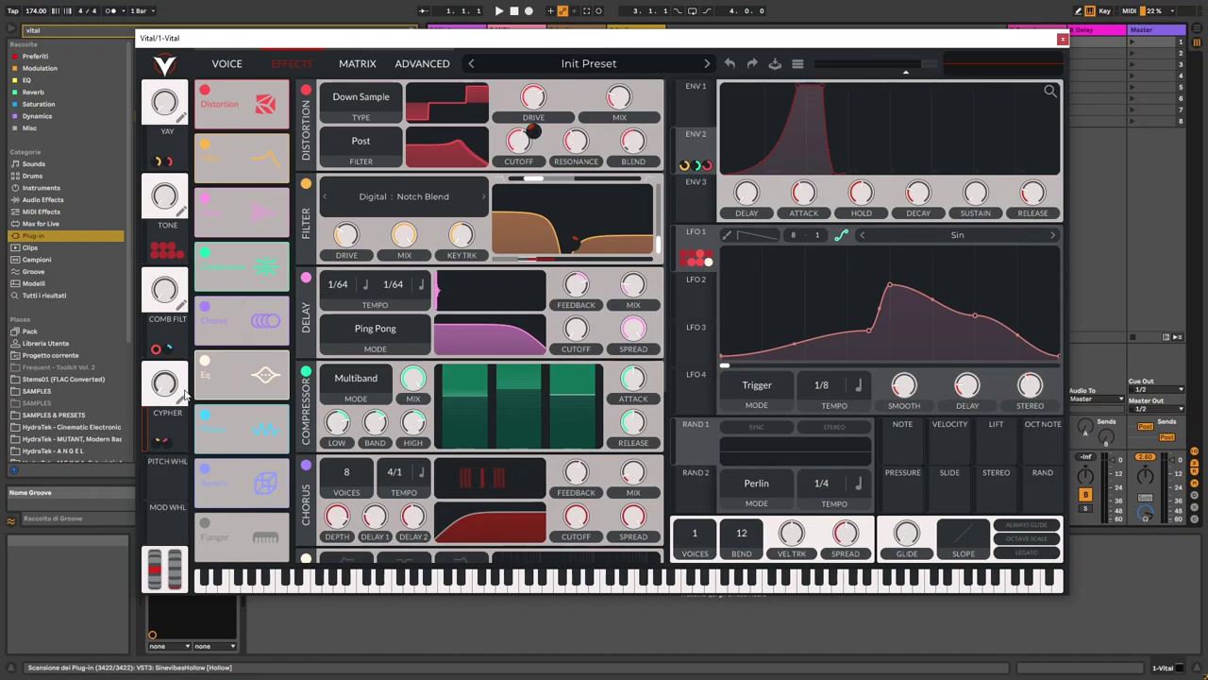
{"action": "left_click_drag", "start_coordinate": [170, 430], "coordinate": [518, 142]}
Route CYPHER to LFO 1's tempo and turn it fully up to audition it.
{"action": "left_click", "coordinate": [227, 64]}
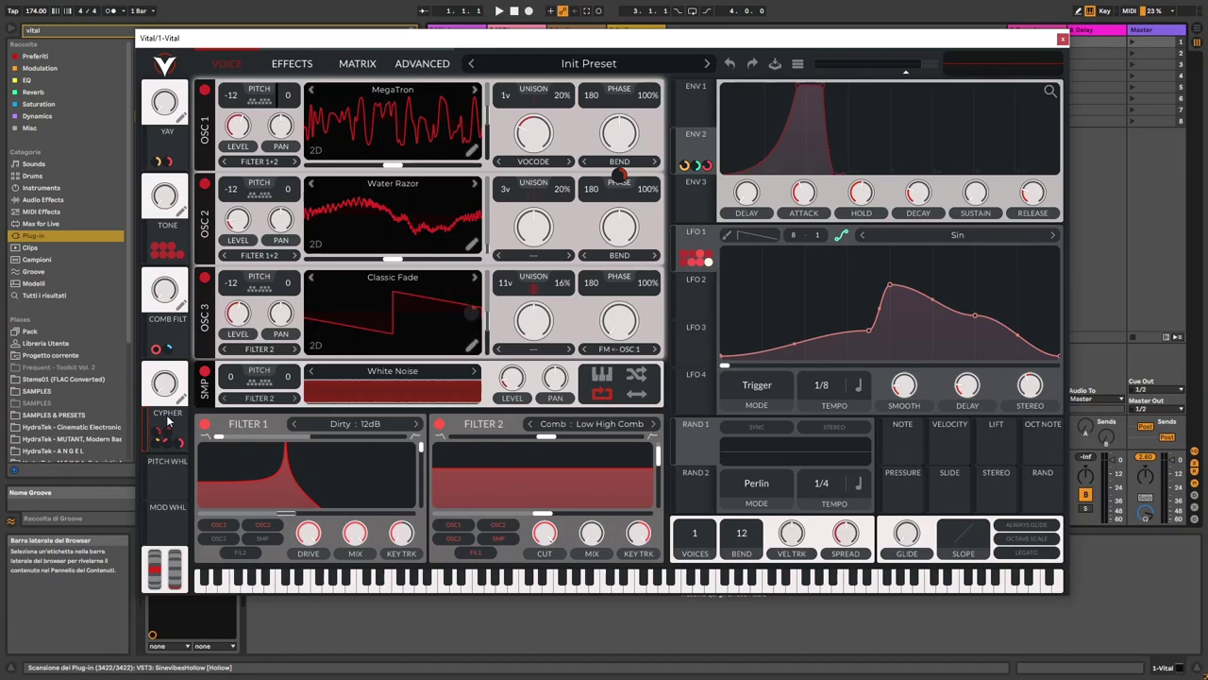
{"action": "left_click_drag", "start_coordinate": [168, 422], "coordinate": [823, 411]}
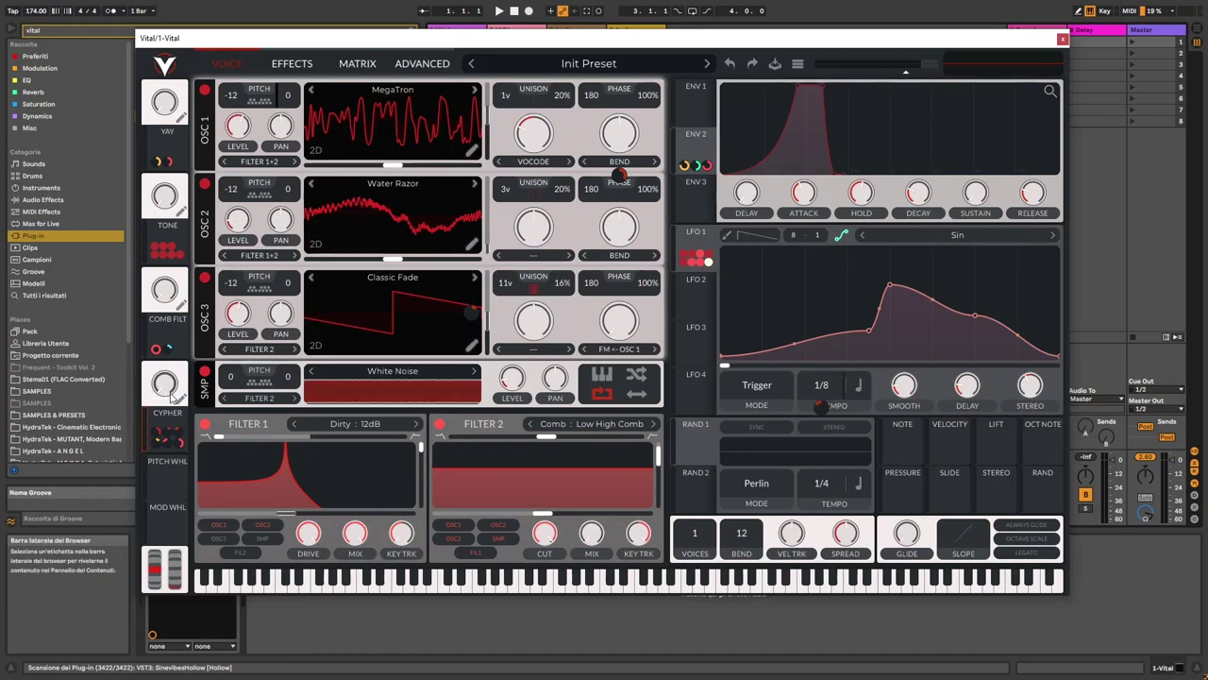
{"action": "left_click_drag", "start_coordinate": [165, 390], "coordinate": [188, 300]}
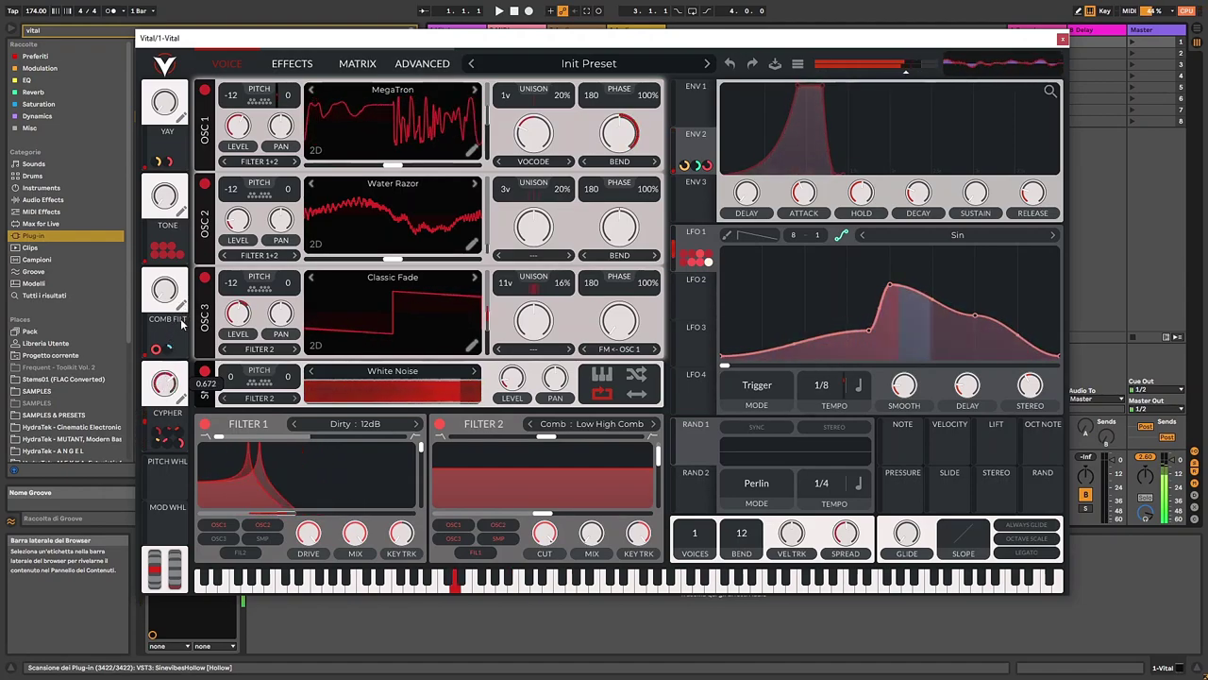
Sweep the CYPHER macro to audition it, leaving it at about 0.585.
{"action": "left_click_drag", "start_coordinate": [175, 342], "coordinate": [156, 431]}
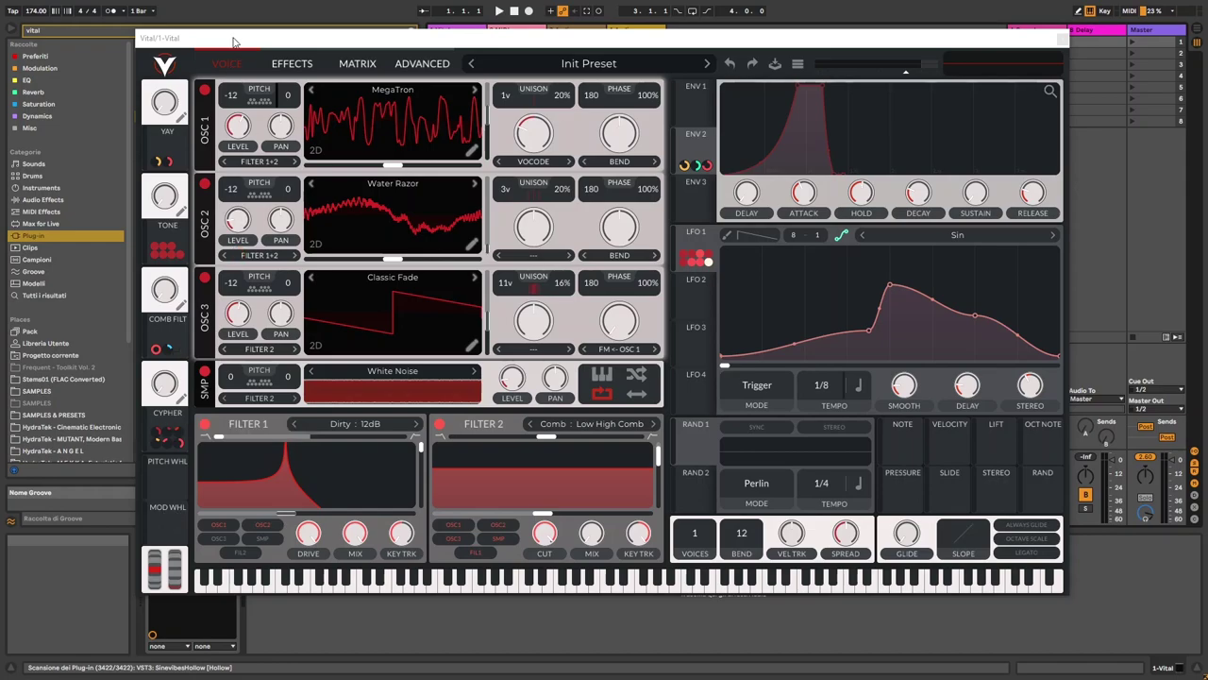
Route the mod wheel to oscillator 3's phase and audition it up and back down.
{"action": "left_click", "coordinate": [292, 63]}
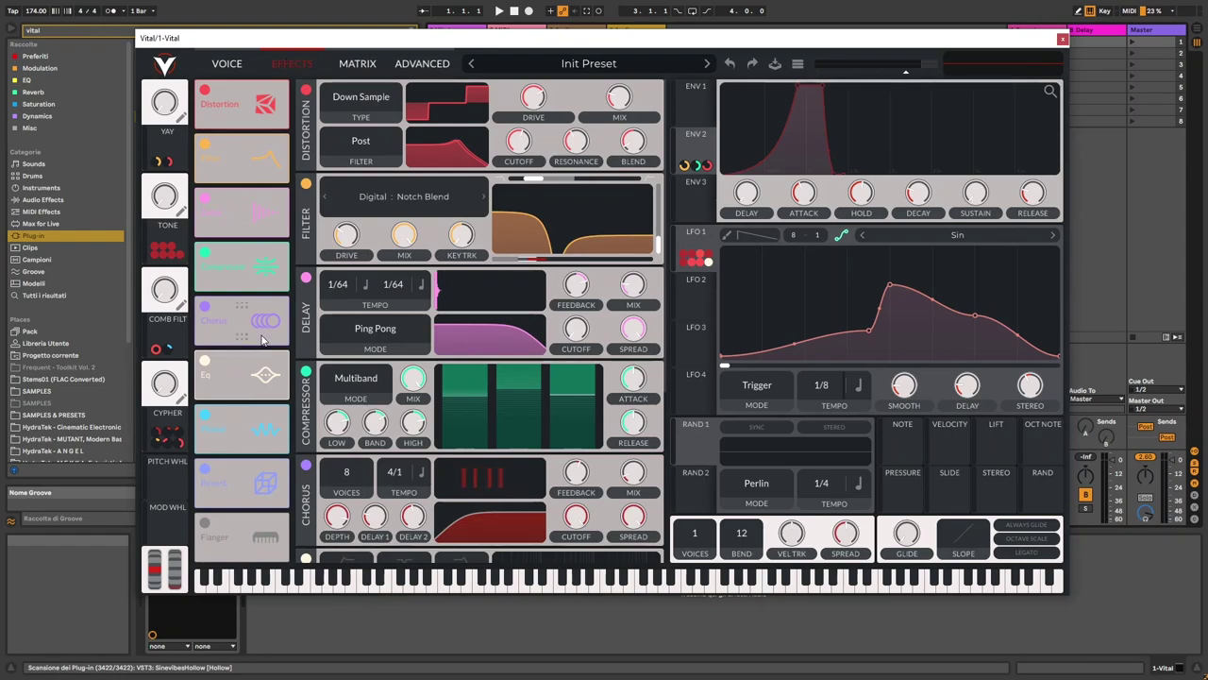
{"action": "scroll", "coordinate": [269, 377], "scroll_direction": "down", "scroll_amount": 5}
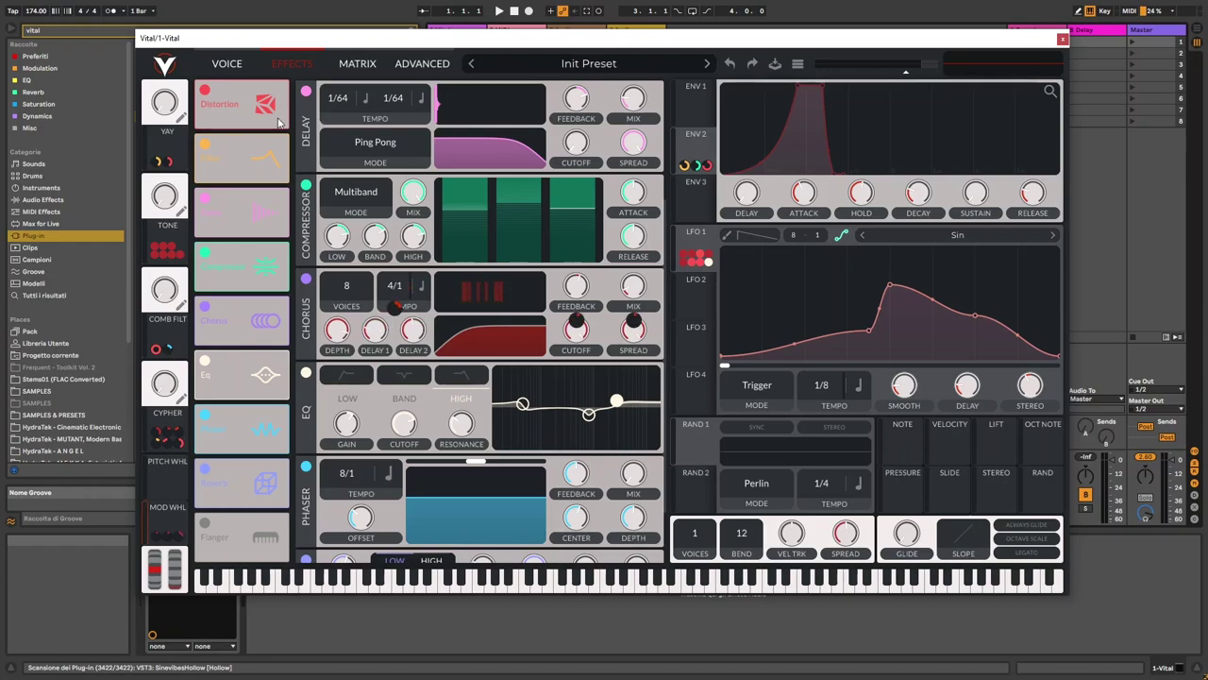
{"action": "left_click", "coordinate": [228, 64]}
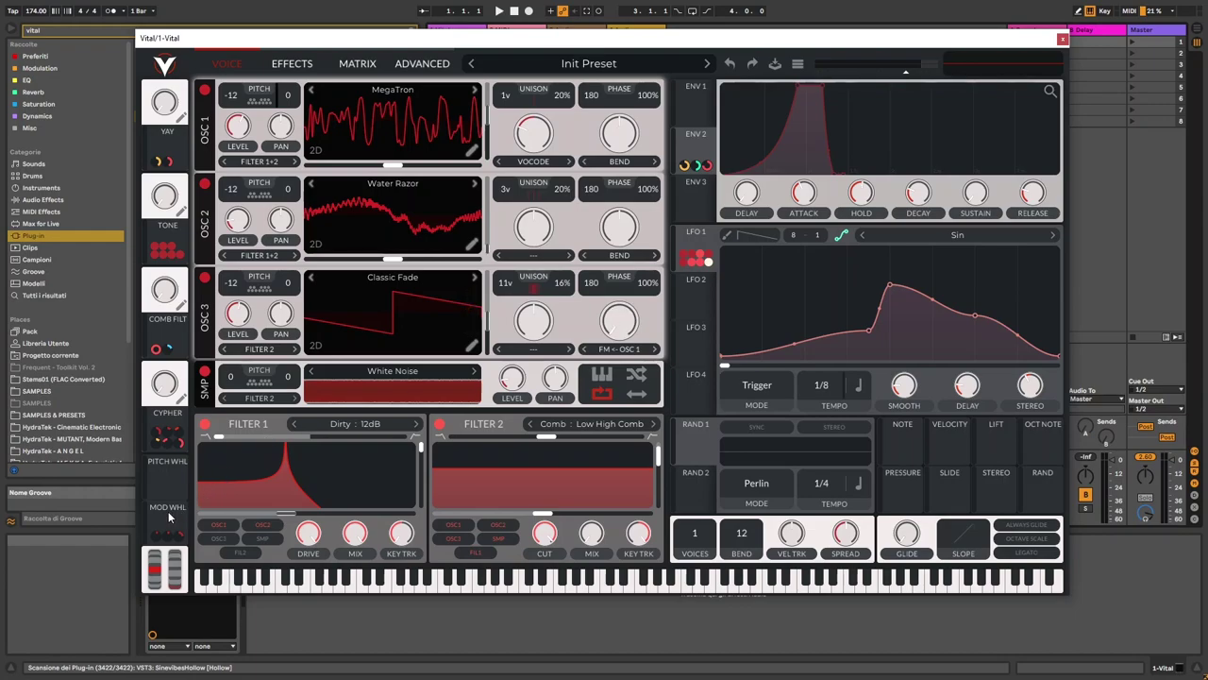
{"action": "left_click_drag", "start_coordinate": [168, 510], "coordinate": [127, 467]}
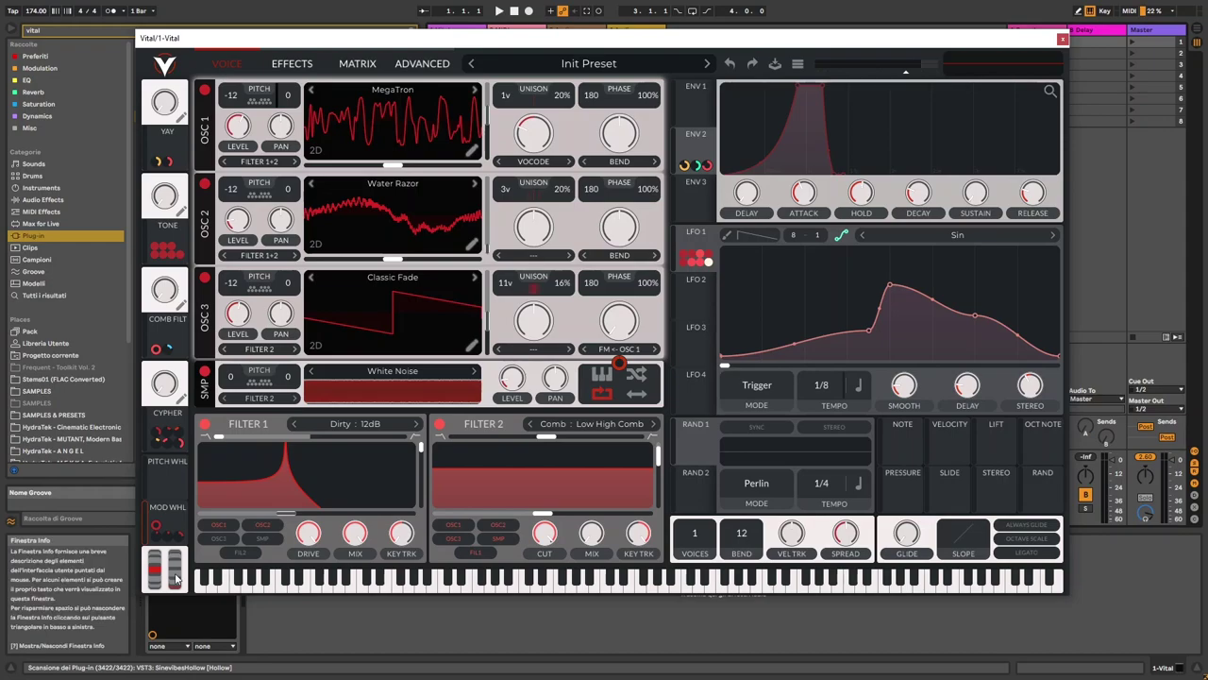
{"action": "left_click_drag", "start_coordinate": [176, 578], "coordinate": [180, 526]}
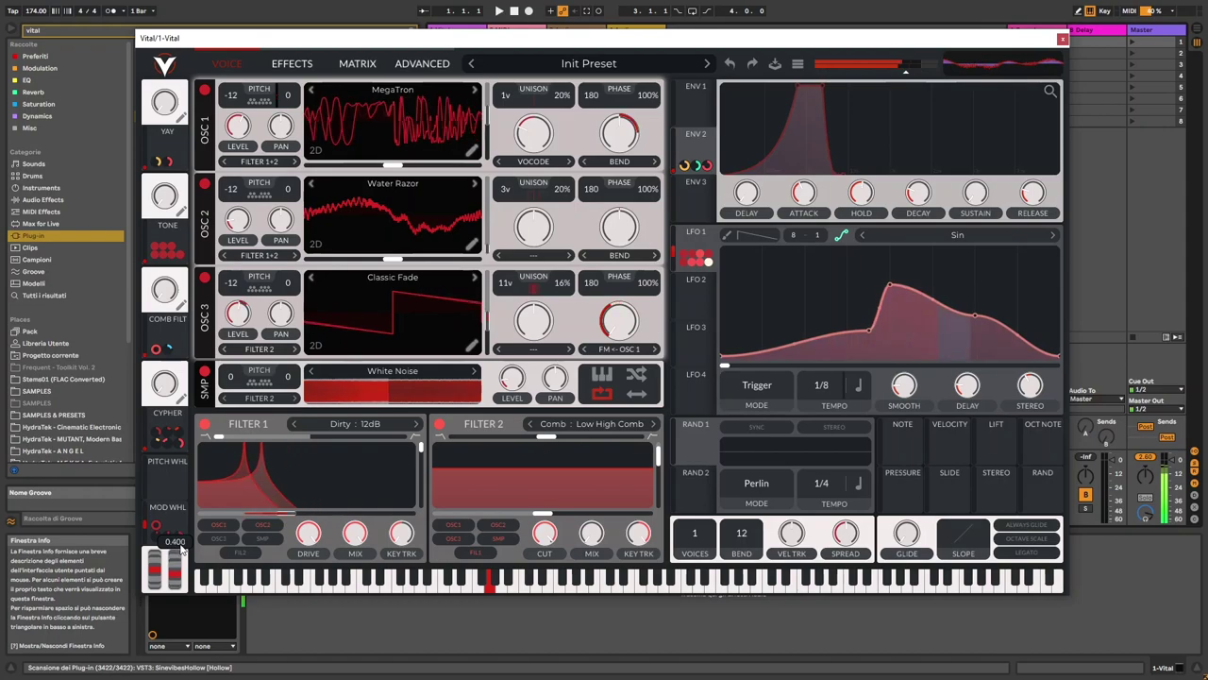
{"action": "left_click_drag", "start_coordinate": [180, 526], "coordinate": [183, 547]}
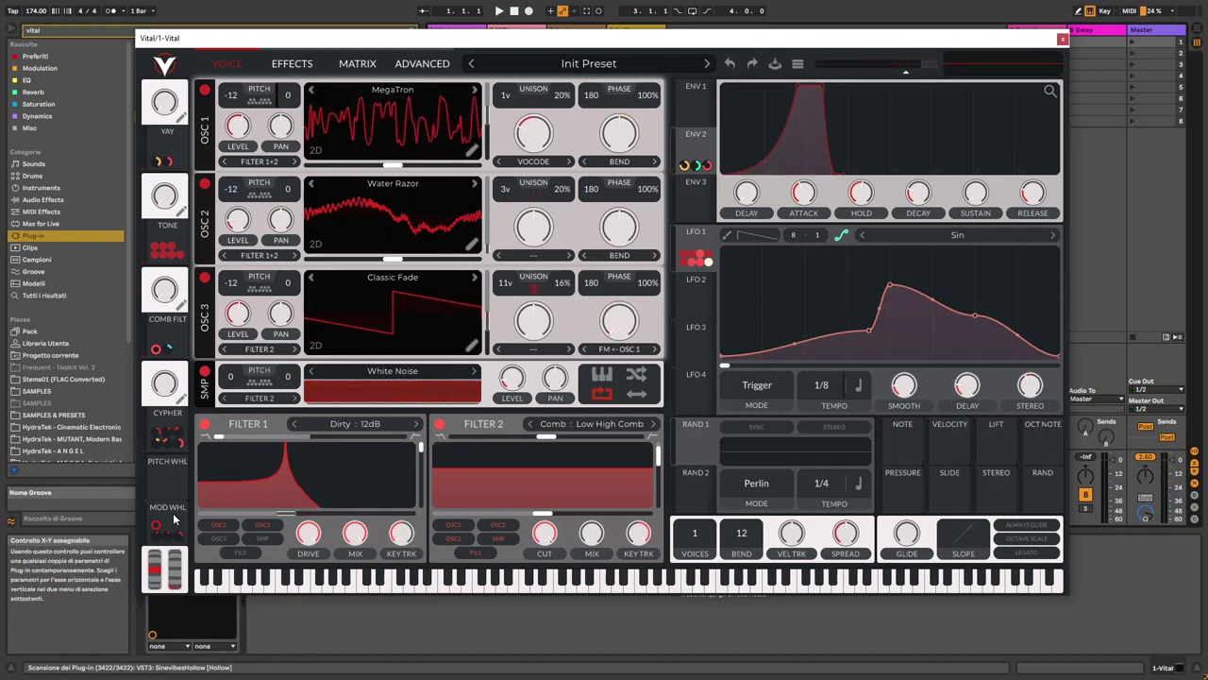
Route the mod wheel to oscillator 2's unison and the Delay tempo.
{"action": "left_click_drag", "start_coordinate": [173, 513], "coordinate": [618, 363]}
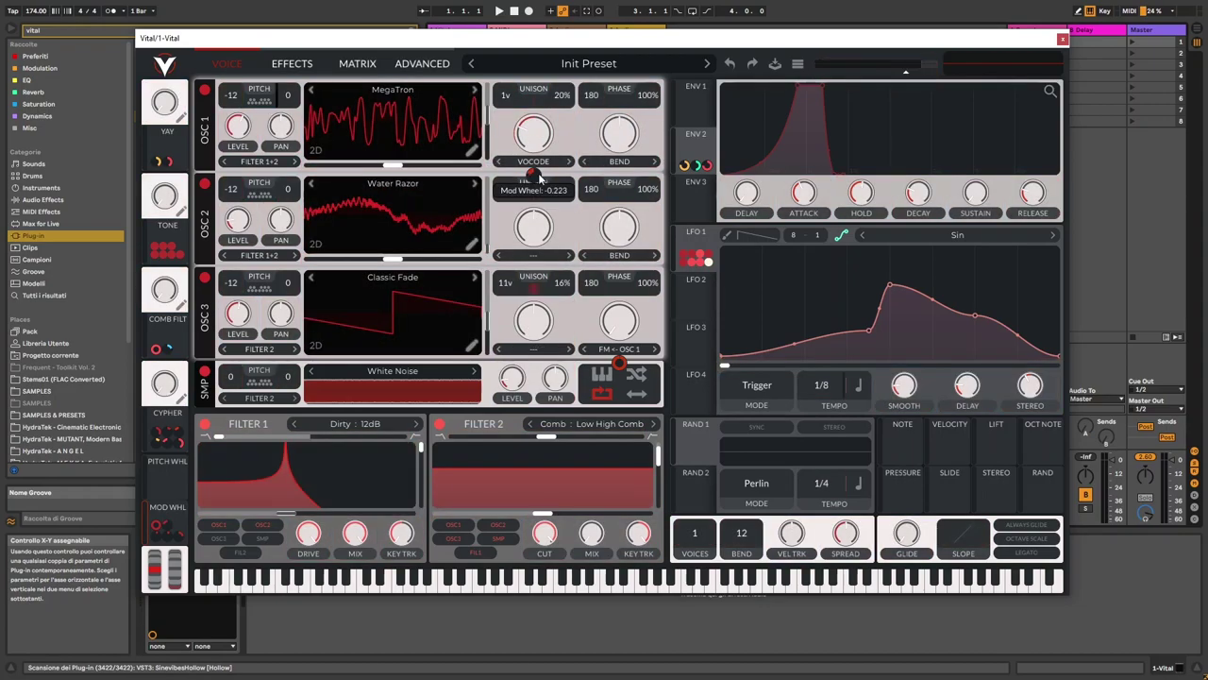
{"action": "left_click", "coordinate": [291, 63]}
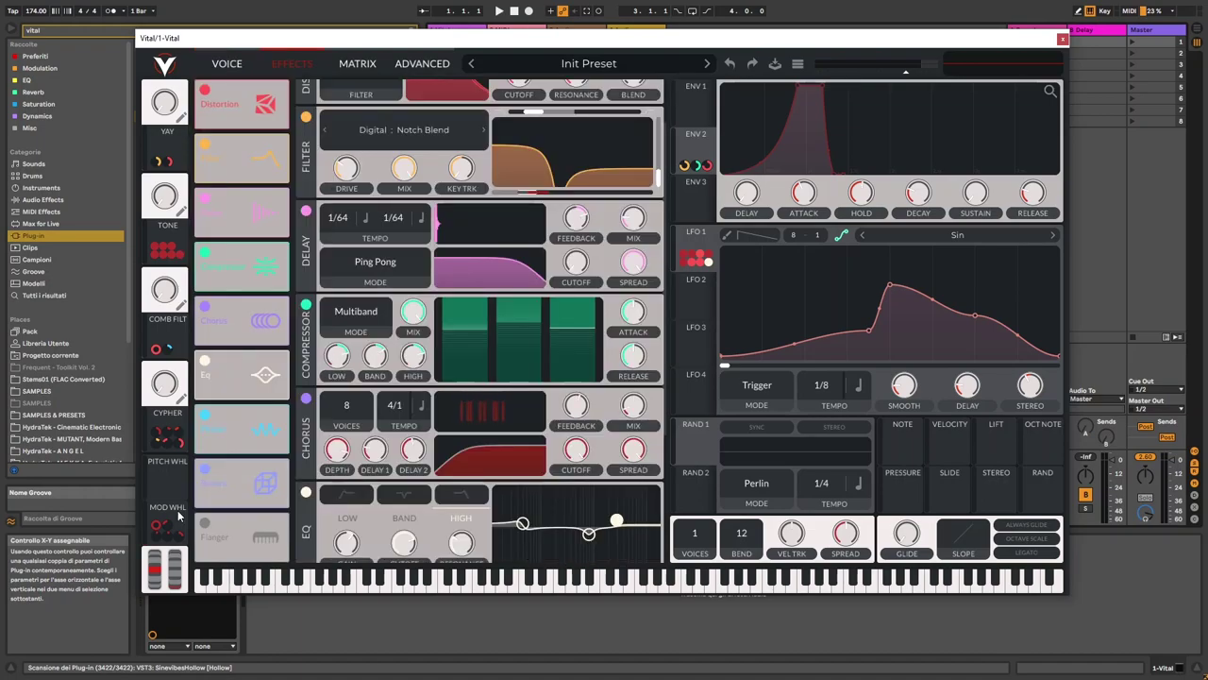
{"action": "left_click_drag", "start_coordinate": [180, 515], "coordinate": [401, 219]}
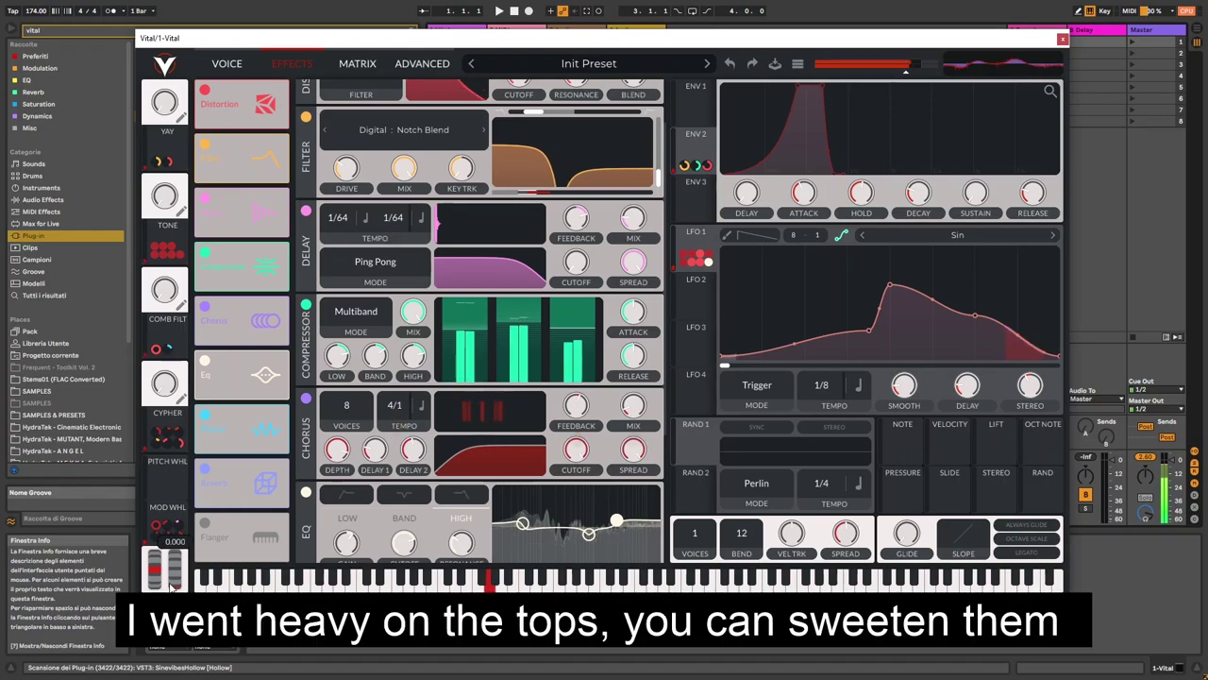
Sweep the mod wheel up to 1.000 and back down to audition the effects.
{"action": "mouse_move", "coordinate": [173, 586]}
{"action": "left_mouse_down"}
{"action": "mouse_move", "coordinate": [175, 543]}
{"action": "mouse_move", "coordinate": [175, 585]}
{"action": "left_mouse_up"}
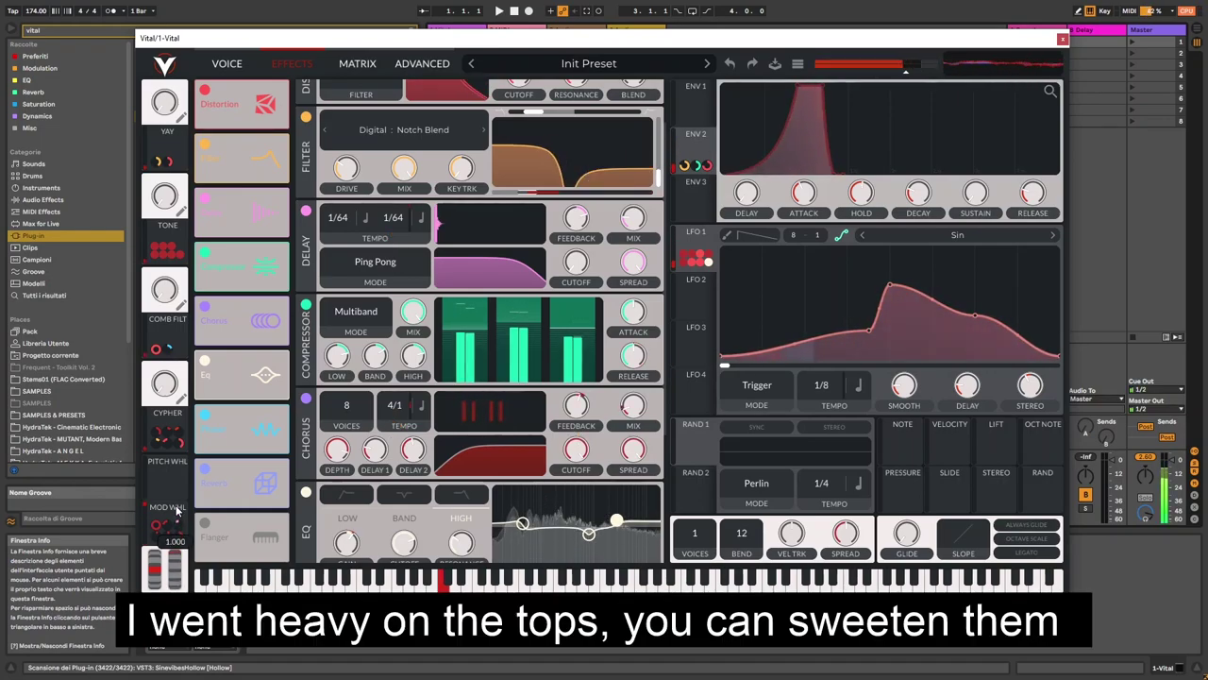
{"action": "mouse_move", "coordinate": [176, 508]}
{"action": "left_mouse_down"}
{"action": "mouse_move", "coordinate": [186, 565]}
{"action": "mouse_move", "coordinate": [185, 527]}
{"action": "left_mouse_up"}
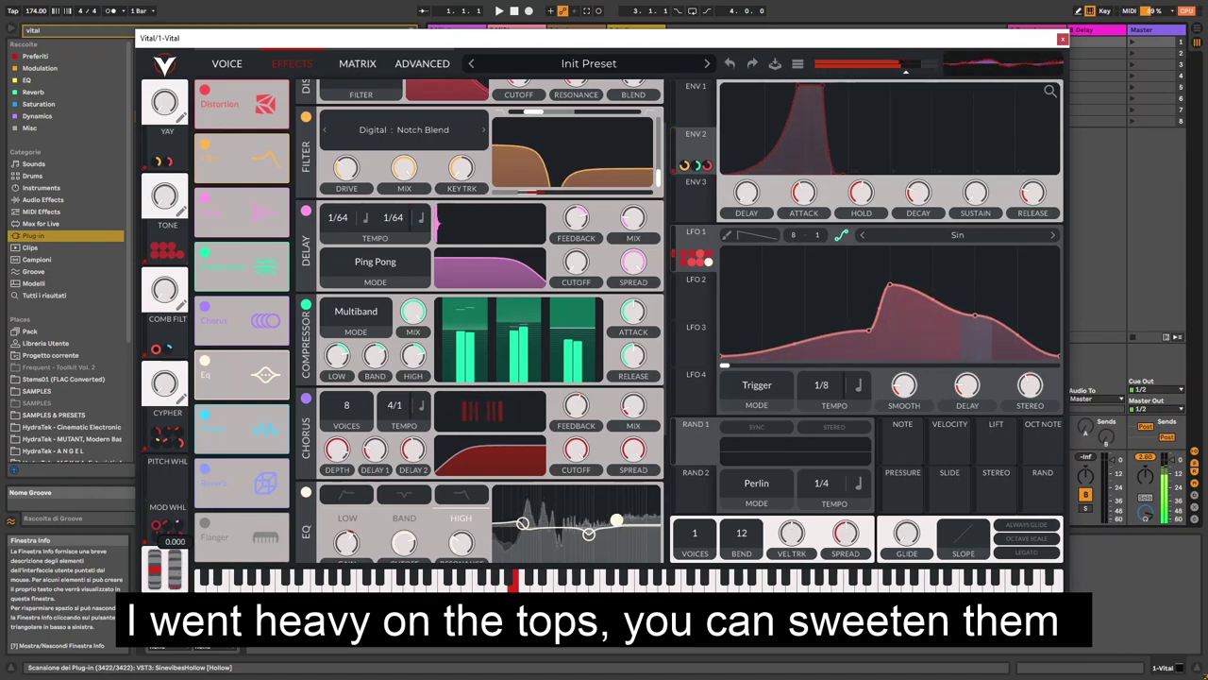
{"action": "left_click_drag", "start_coordinate": [179, 554], "coordinate": [179, 578]}
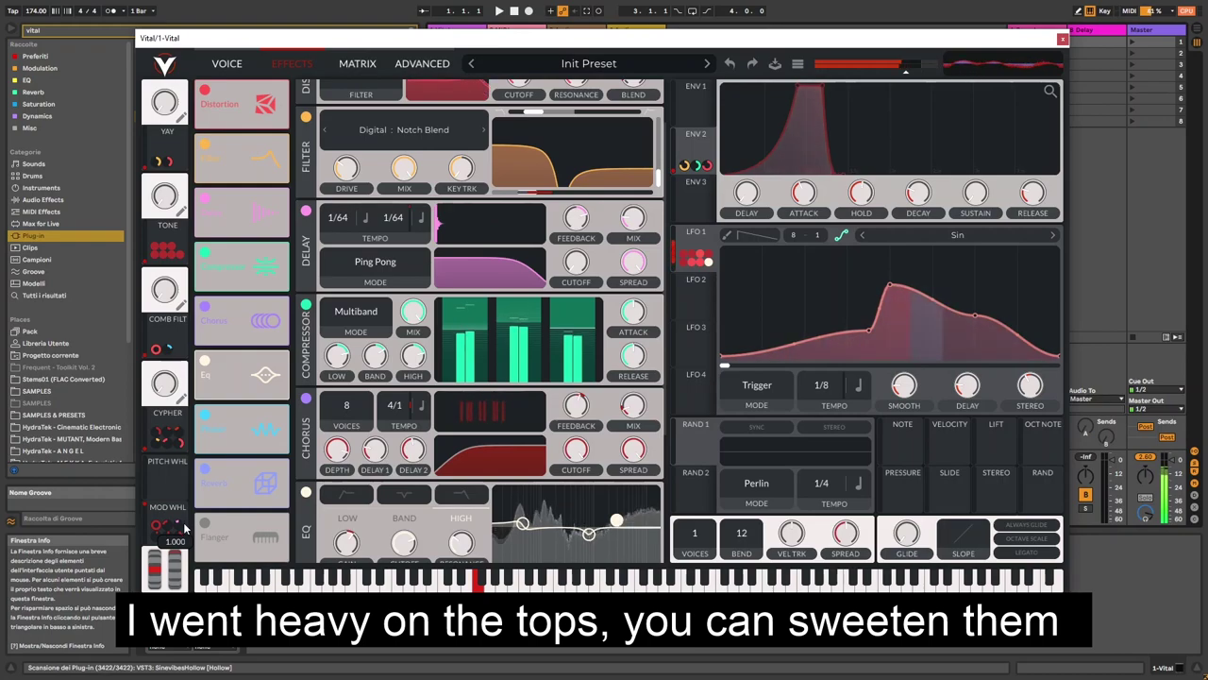